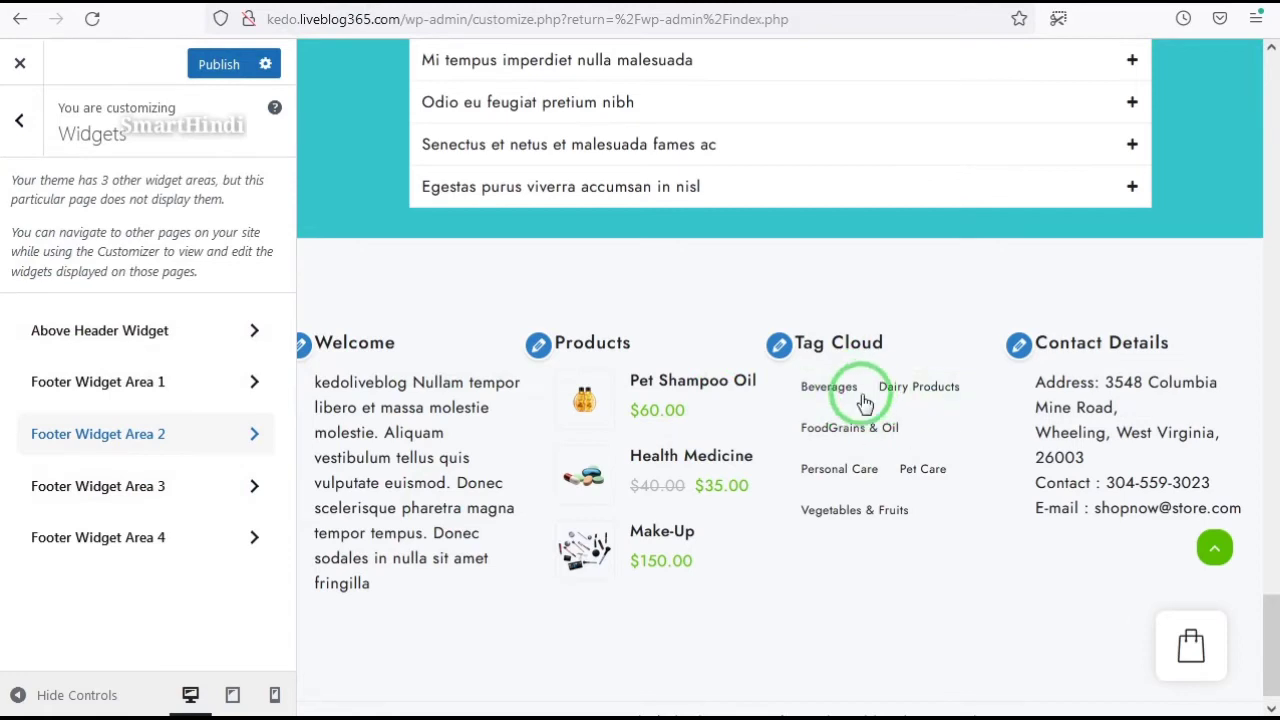
In Footer Widget Area 3, set the Tag Cloud widget's taxonomy to Tags and return to the widget areas list.
click(103, 497)
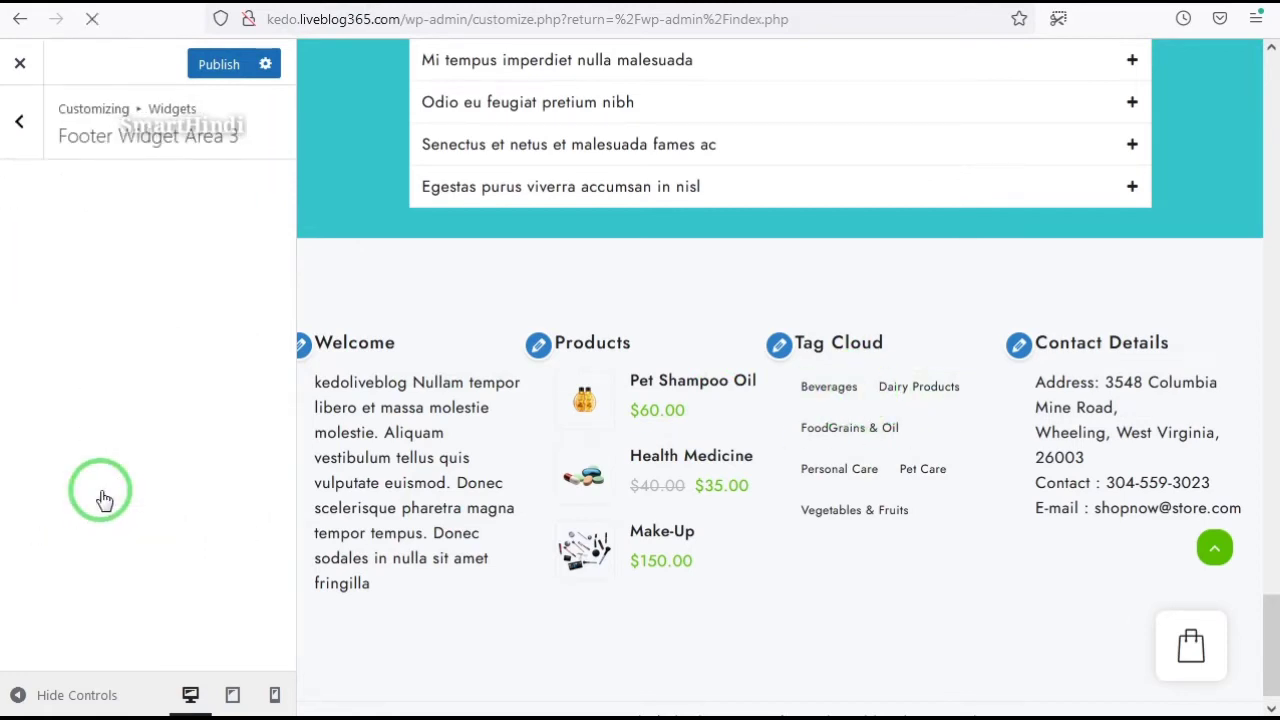
click(843, 352)
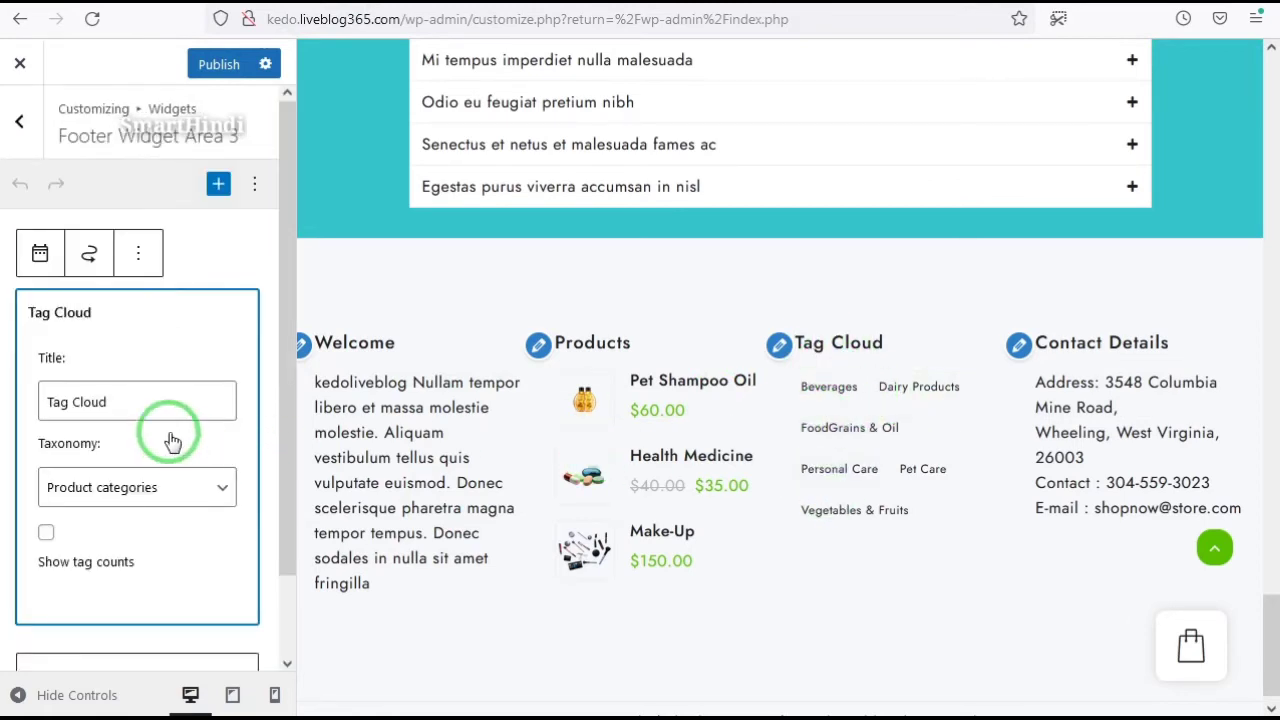
click(143, 500)
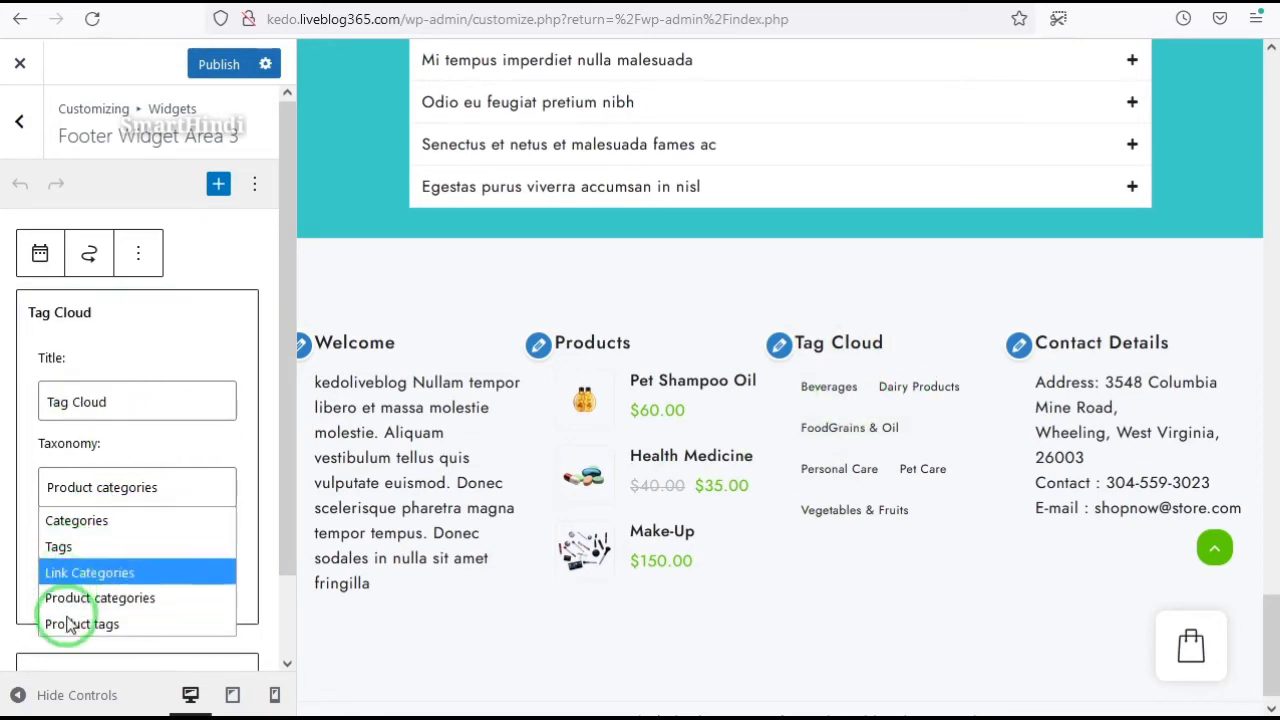
click(58, 548)
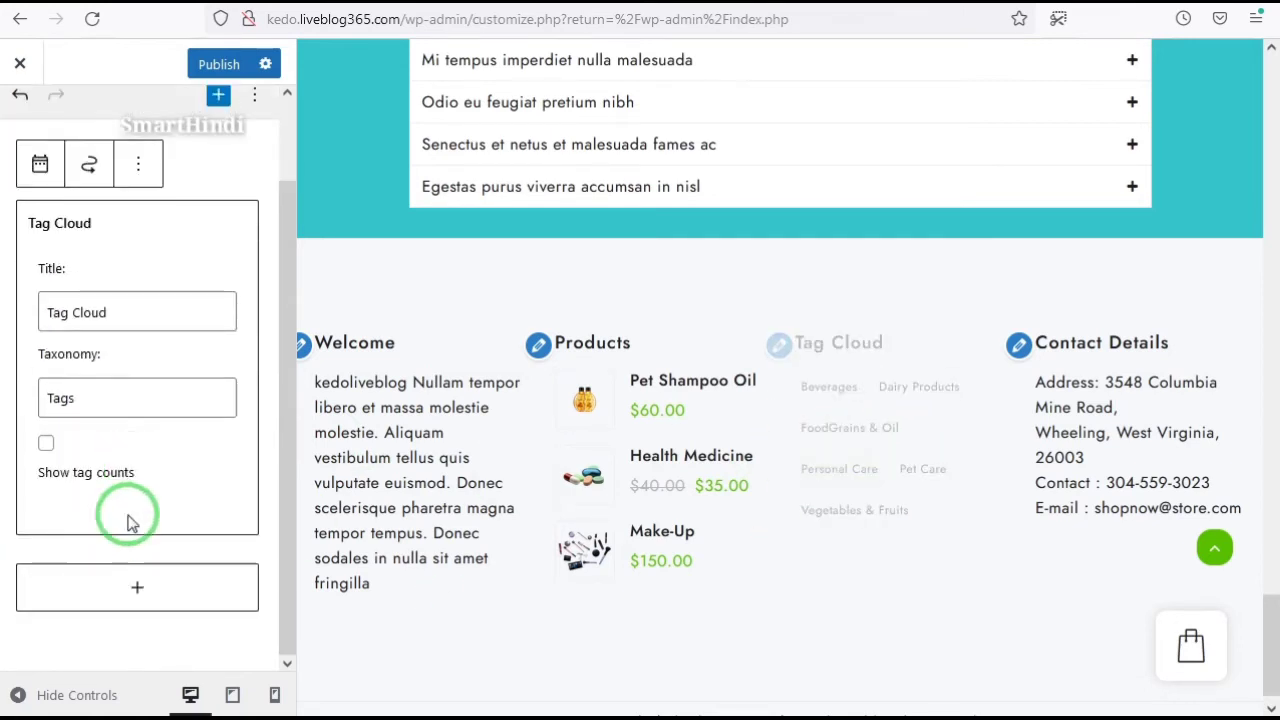
click(20, 122)
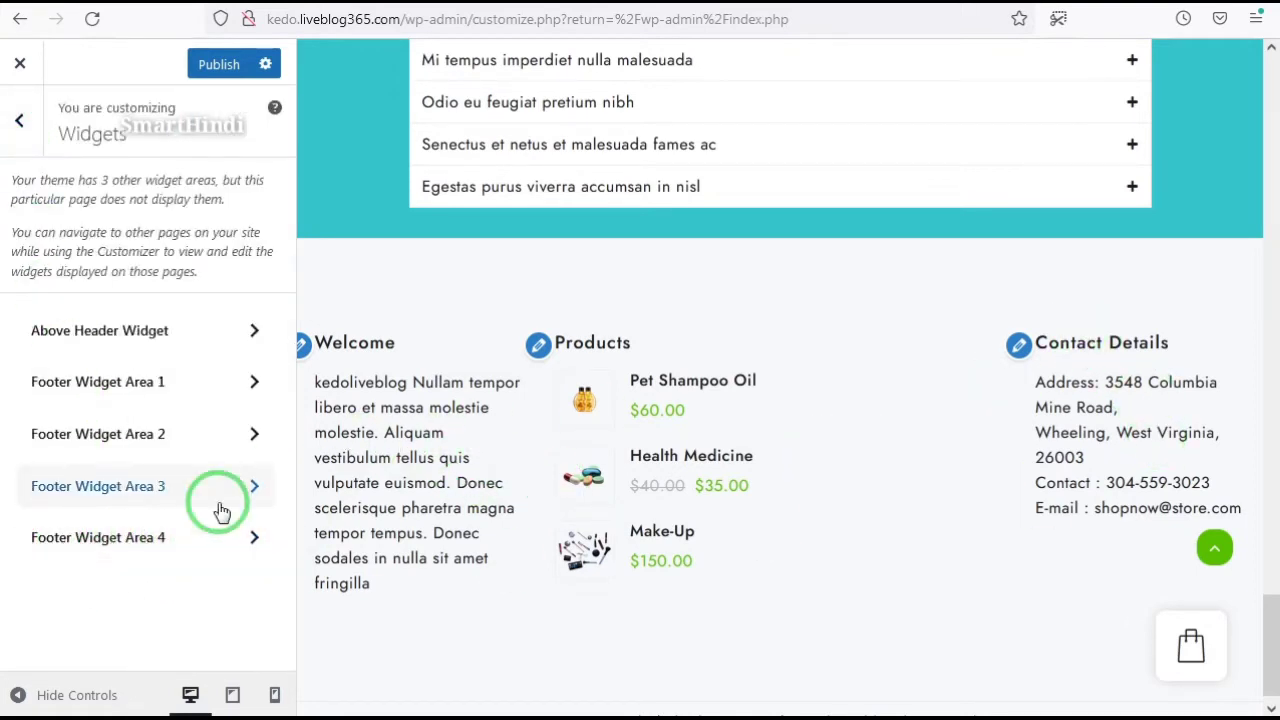
Examine the Contact Details text widget in Footer Widget Area 4, including its address, phone and e-mail lines in the plain-text editor.
click(170, 540)
scroll(150, 457, down, 3)
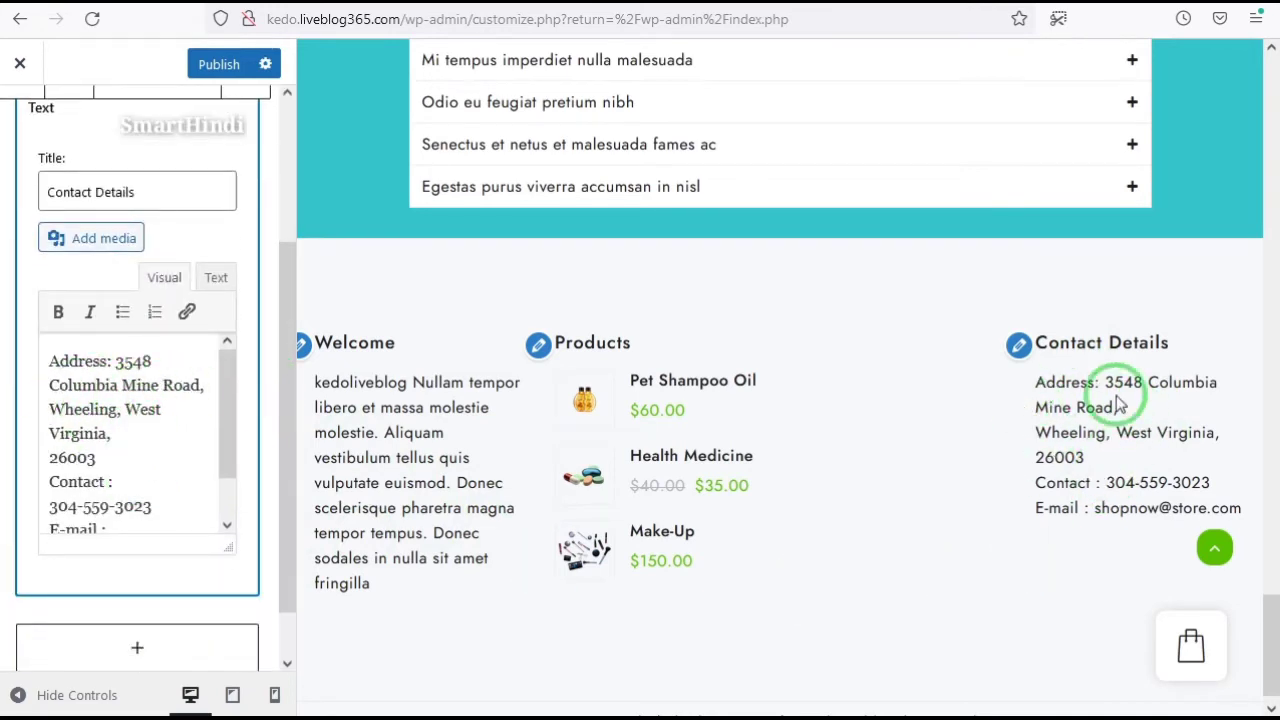
scroll(100, 451, down, 1)
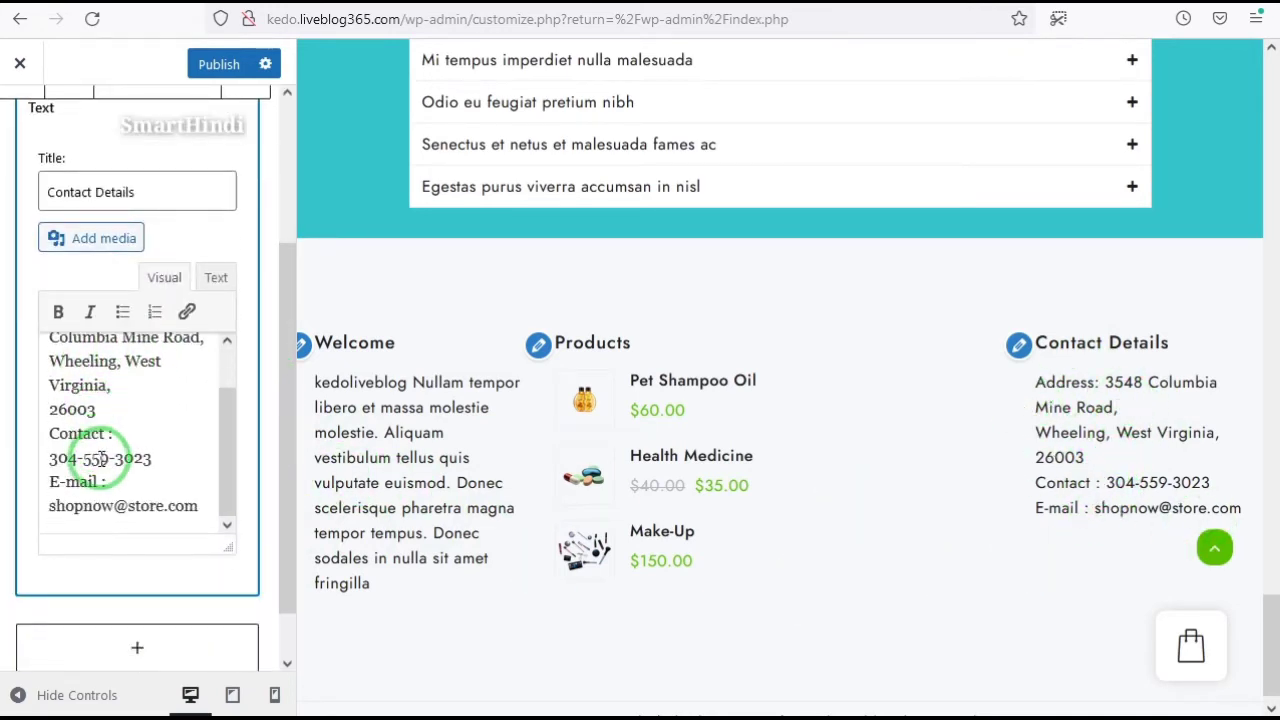
scroll(100, 460, up, 1)
scroll(140, 398, up, 3)
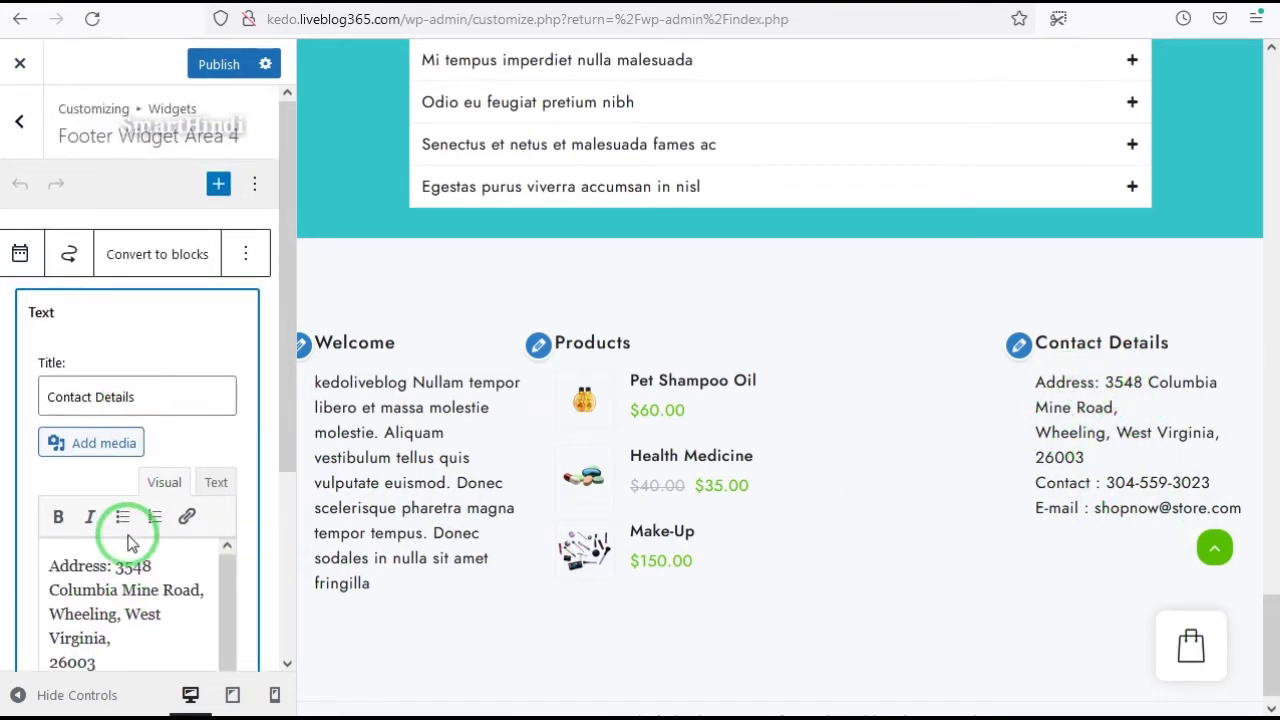
scroll(130, 537, down, 3)
click(216, 280)
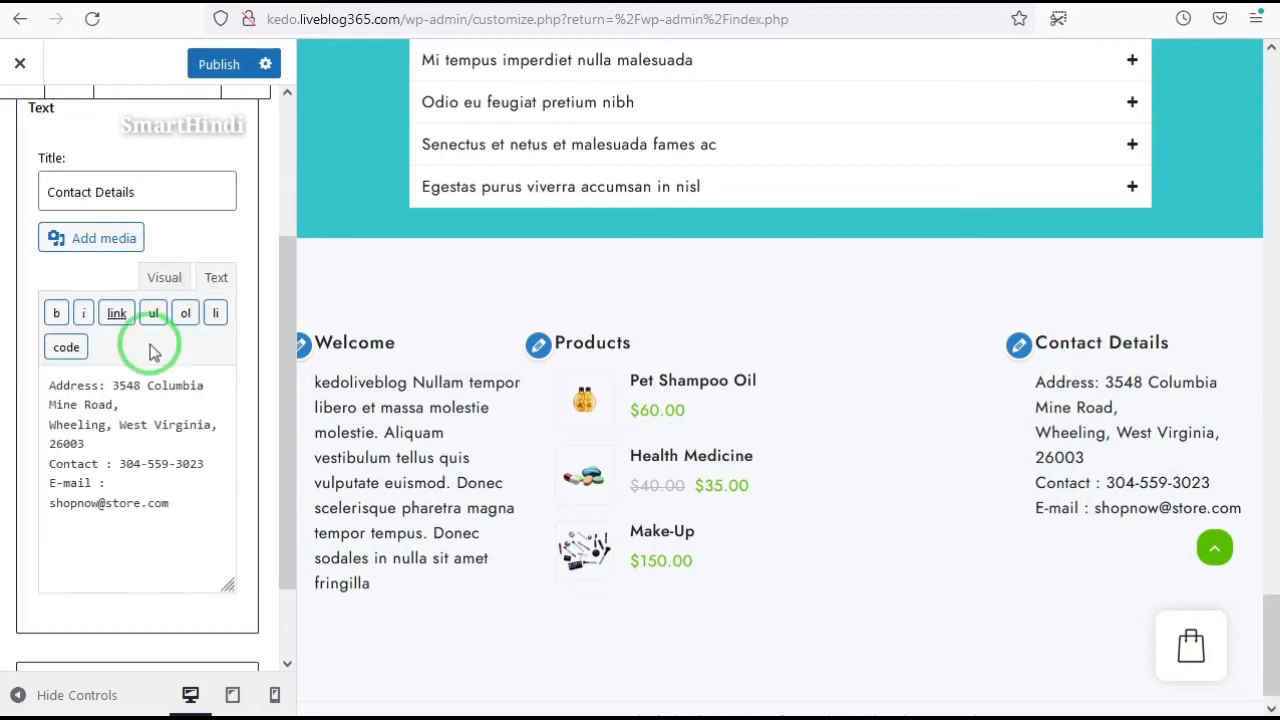
drag(177, 502, 40, 497)
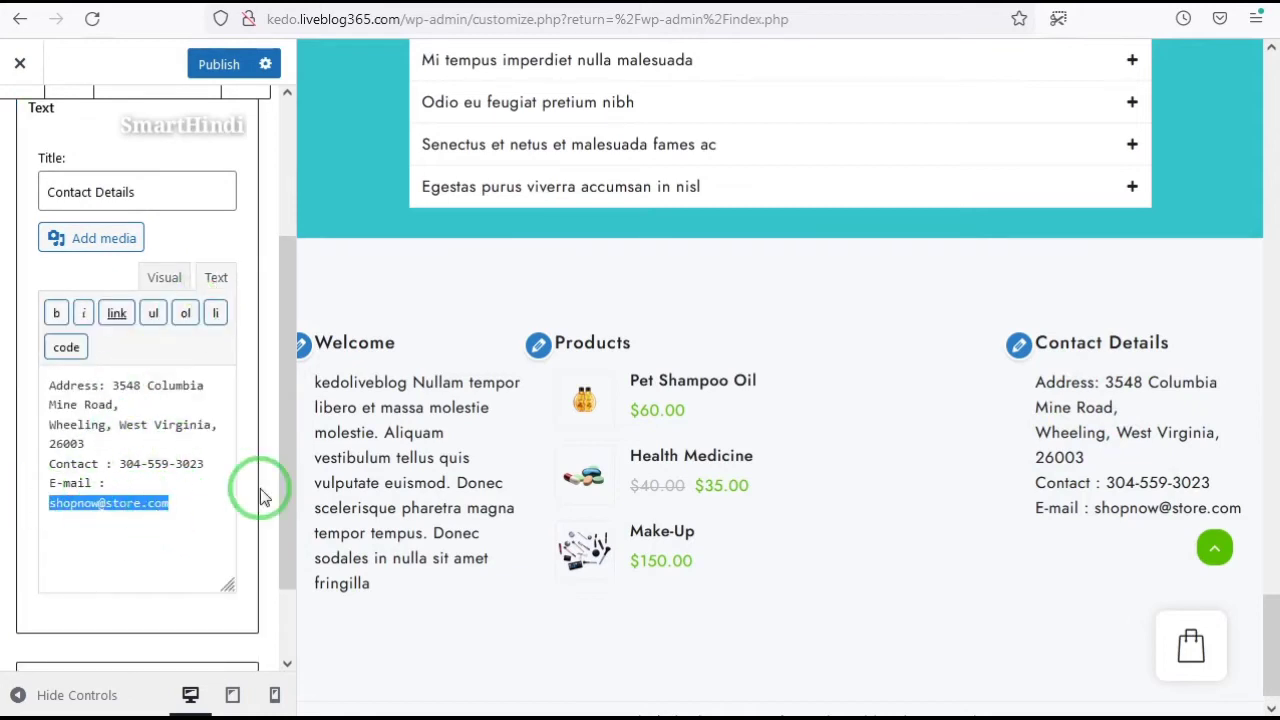
scroll(120, 300, up, 3)
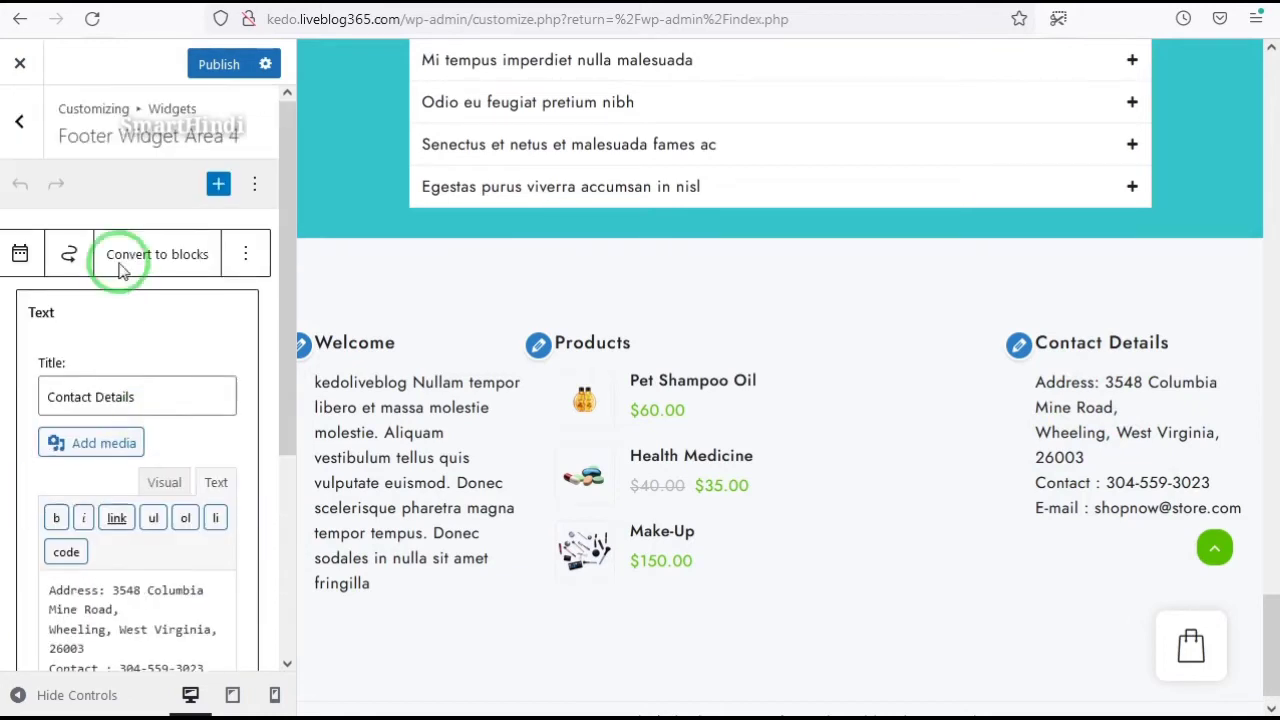
click(20, 120)
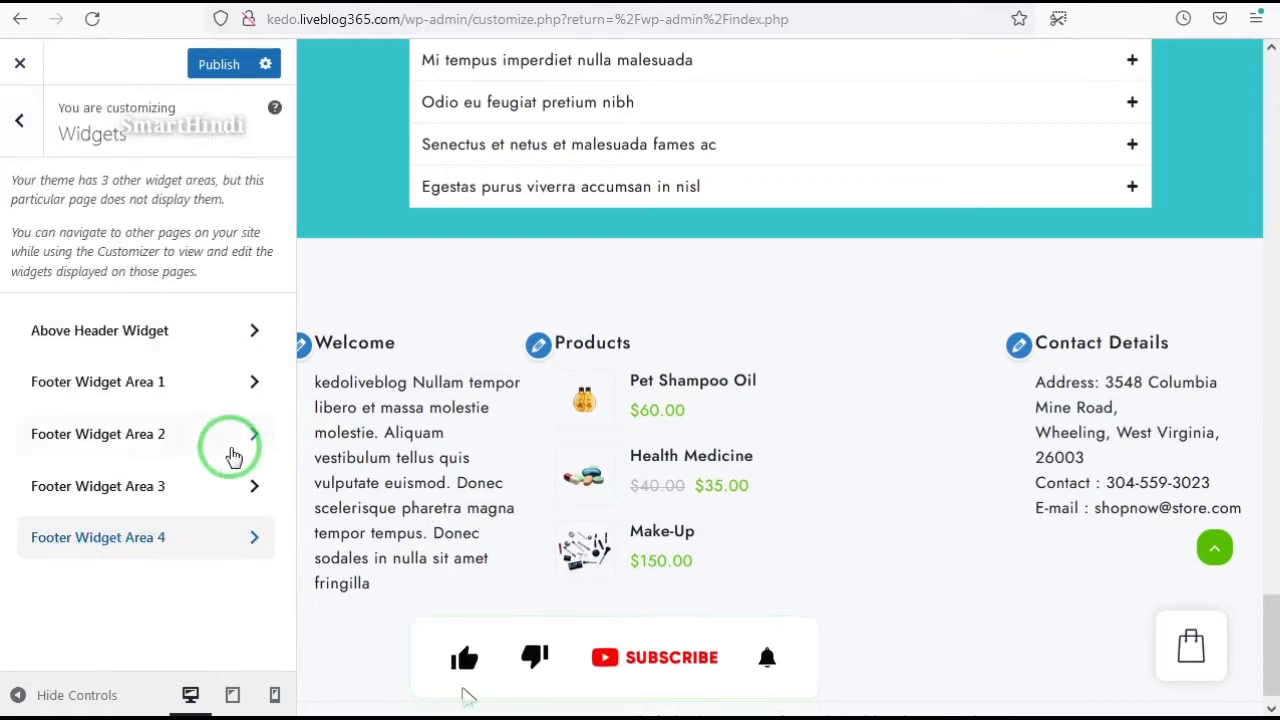
Review the Homepage Settings for the homepage display type, homepage and posts page.
click(24, 121)
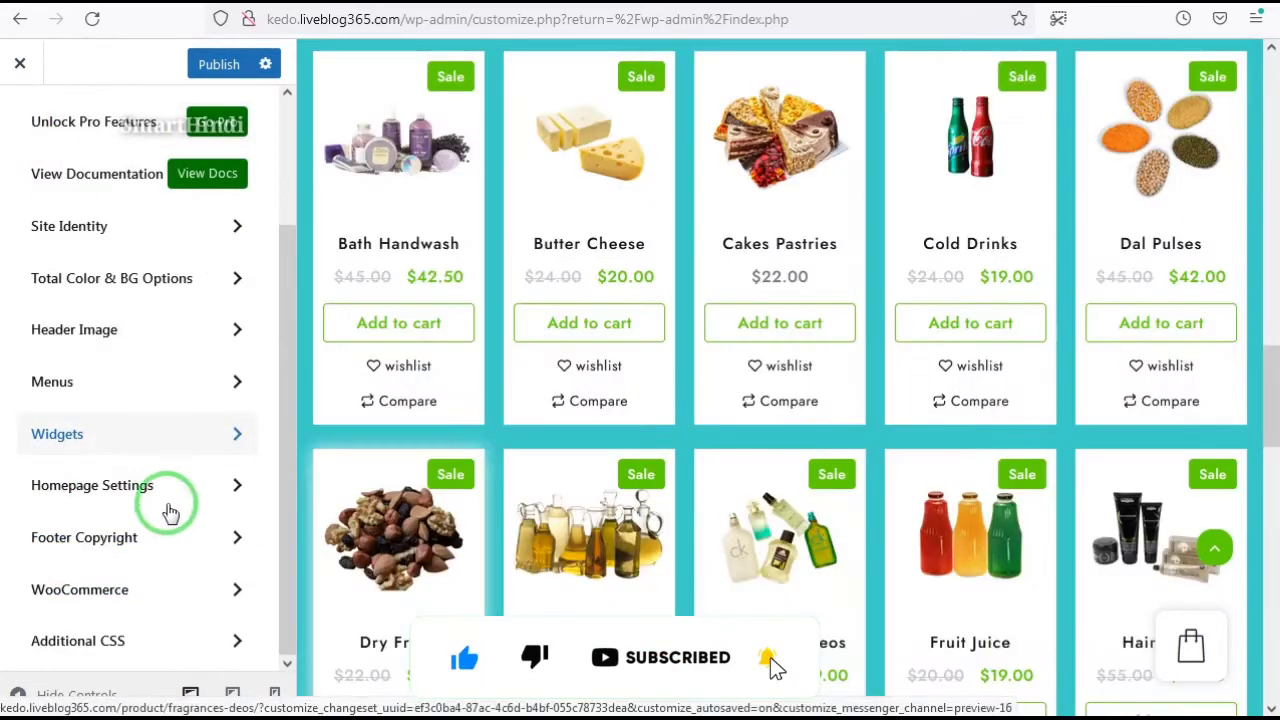
click(91, 486)
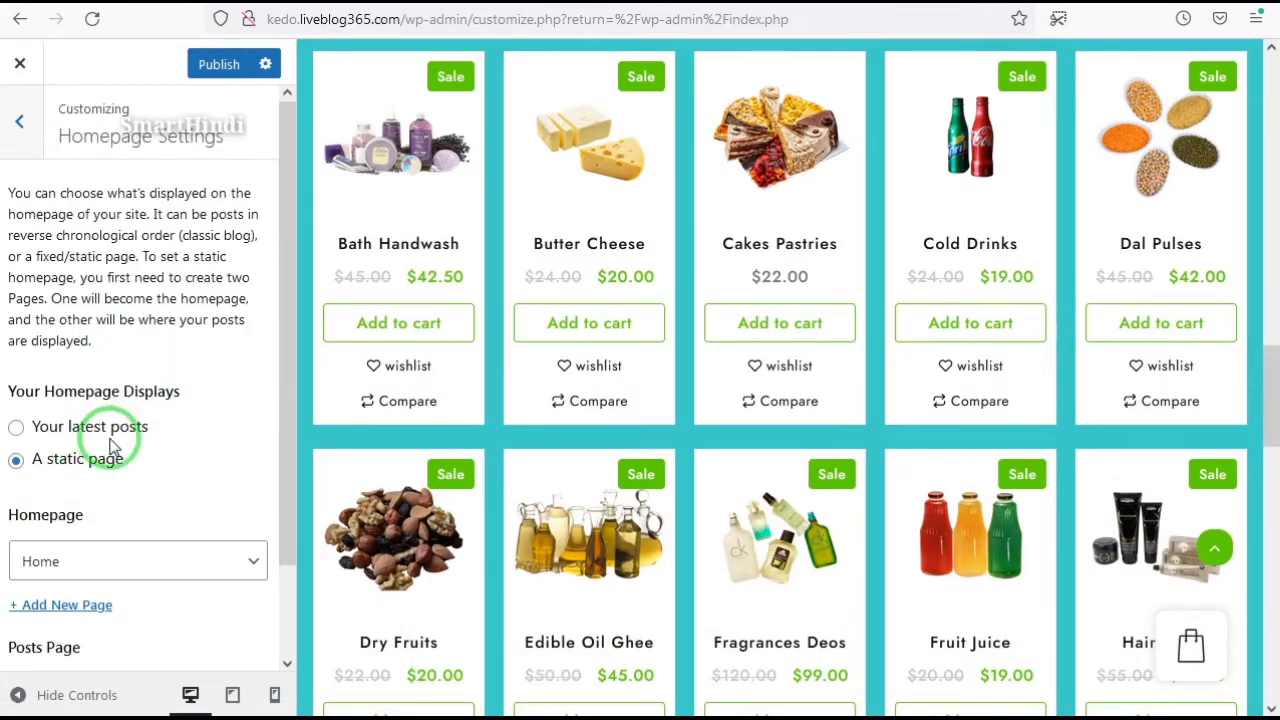
scroll(1134, 420, up, 10)
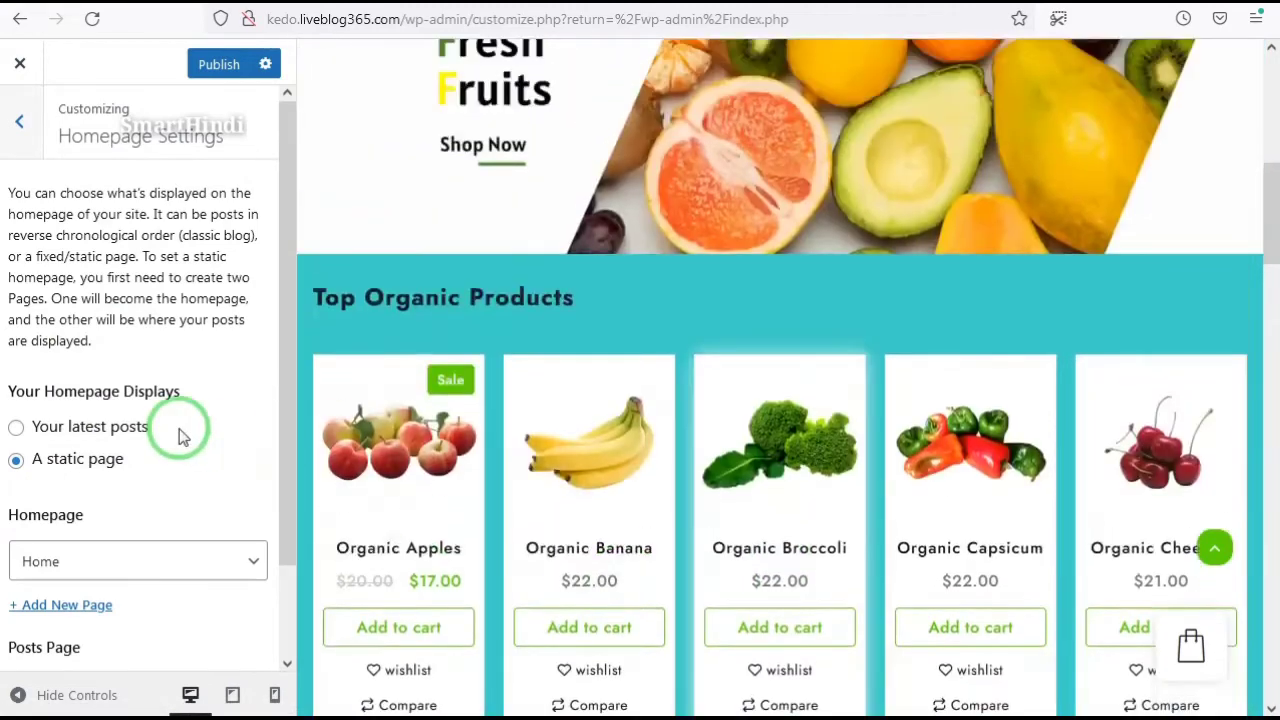
scroll(114, 430, down, 2)
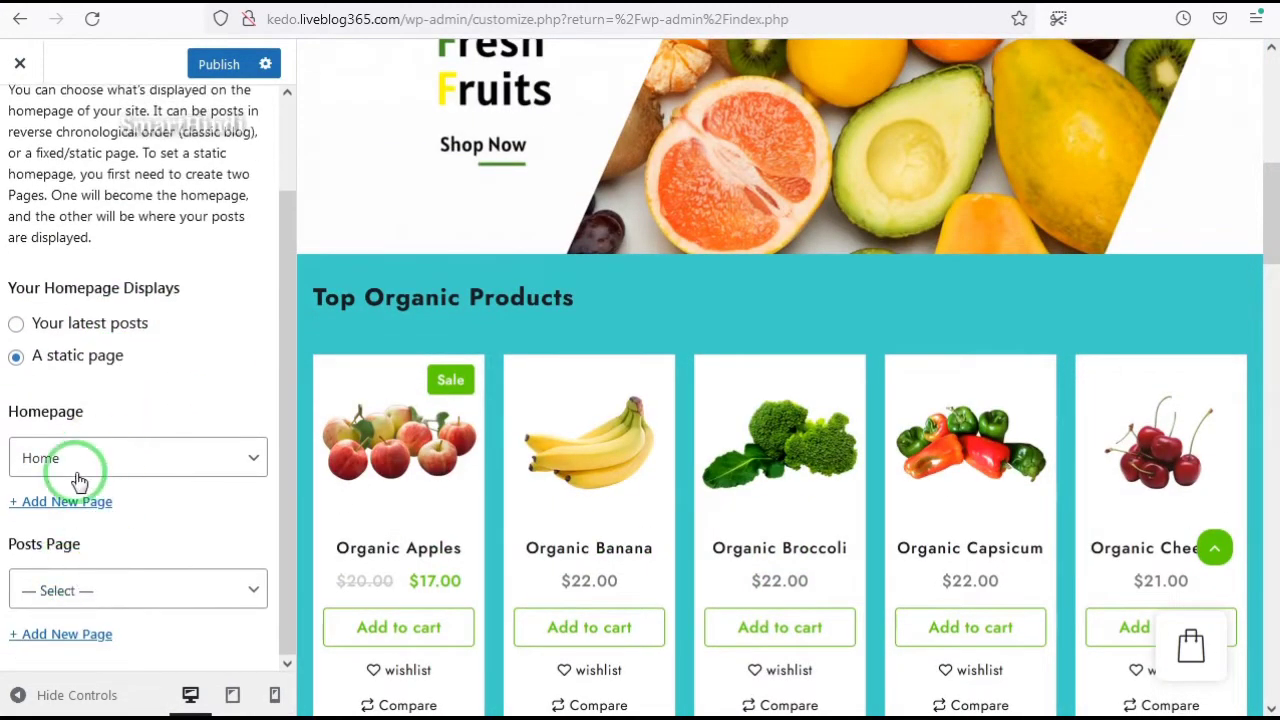
scroll(92, 441, up, 2)
click(21, 134)
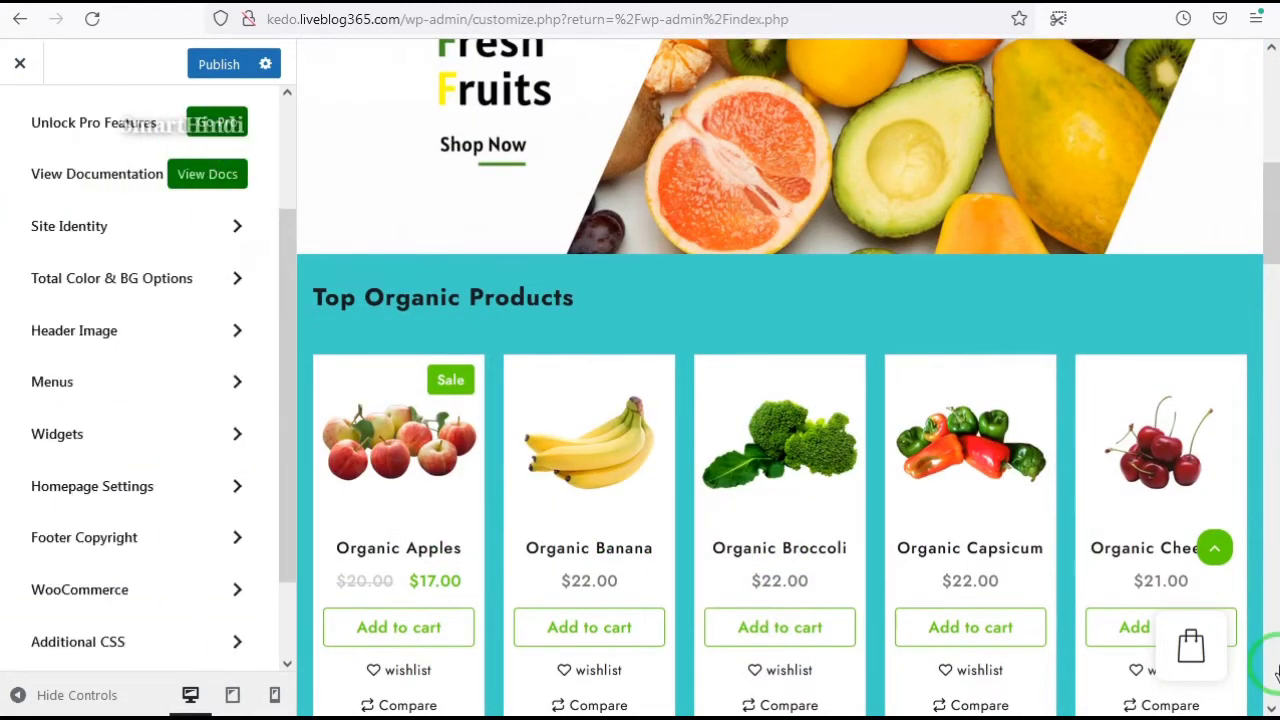
In the Footer Copyright text, replace "Th Shop Mania" with "kedolive".
click(40, 537)
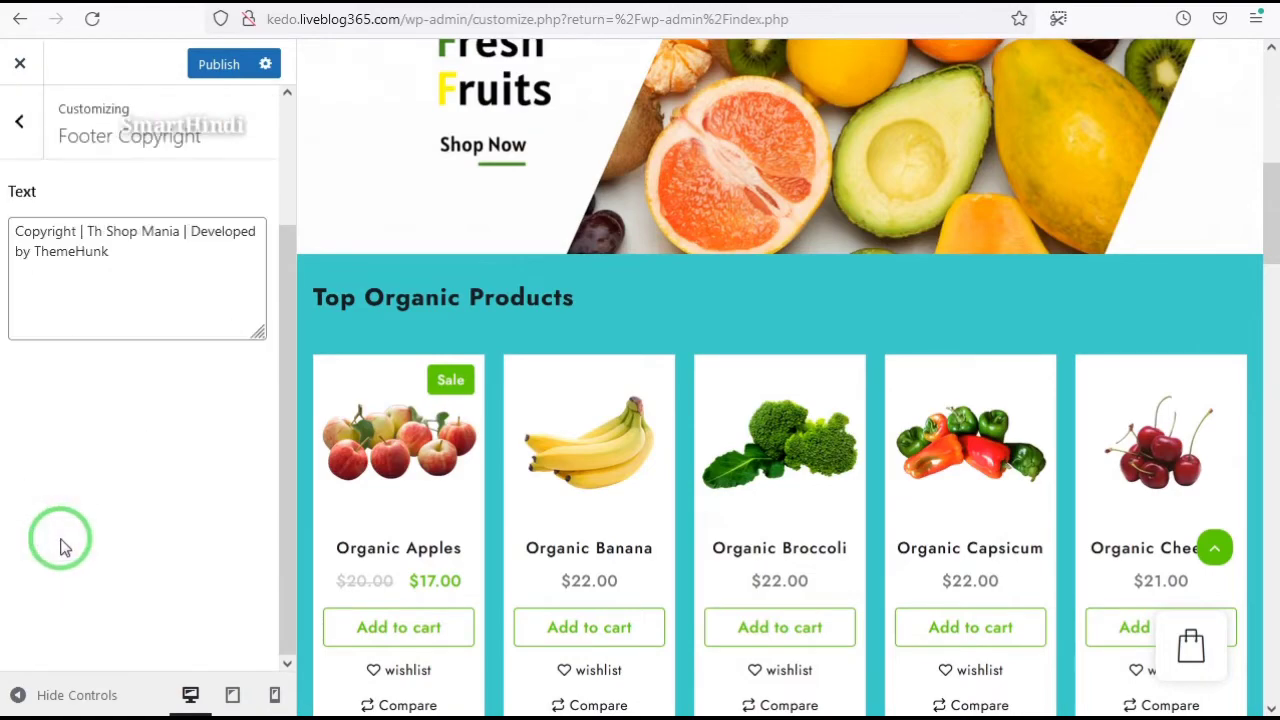
scroll(1066, 523, down, 15)
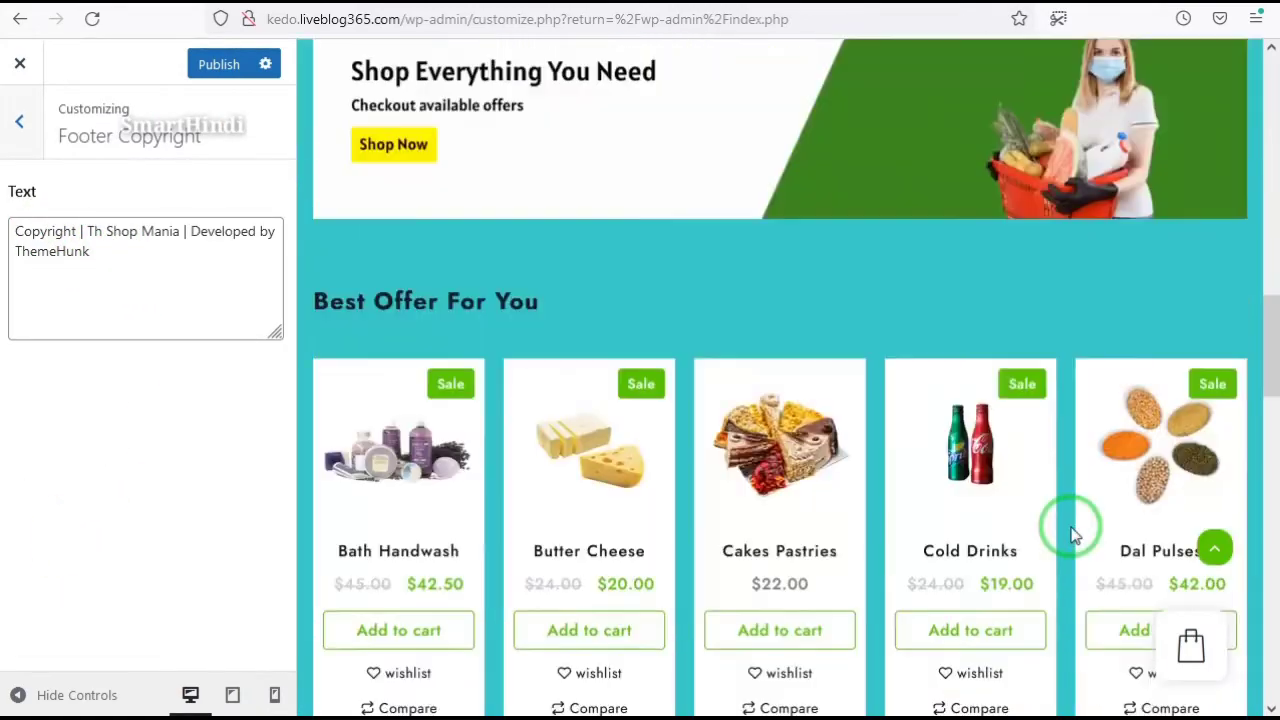
scroll(1070, 537, down, 2)
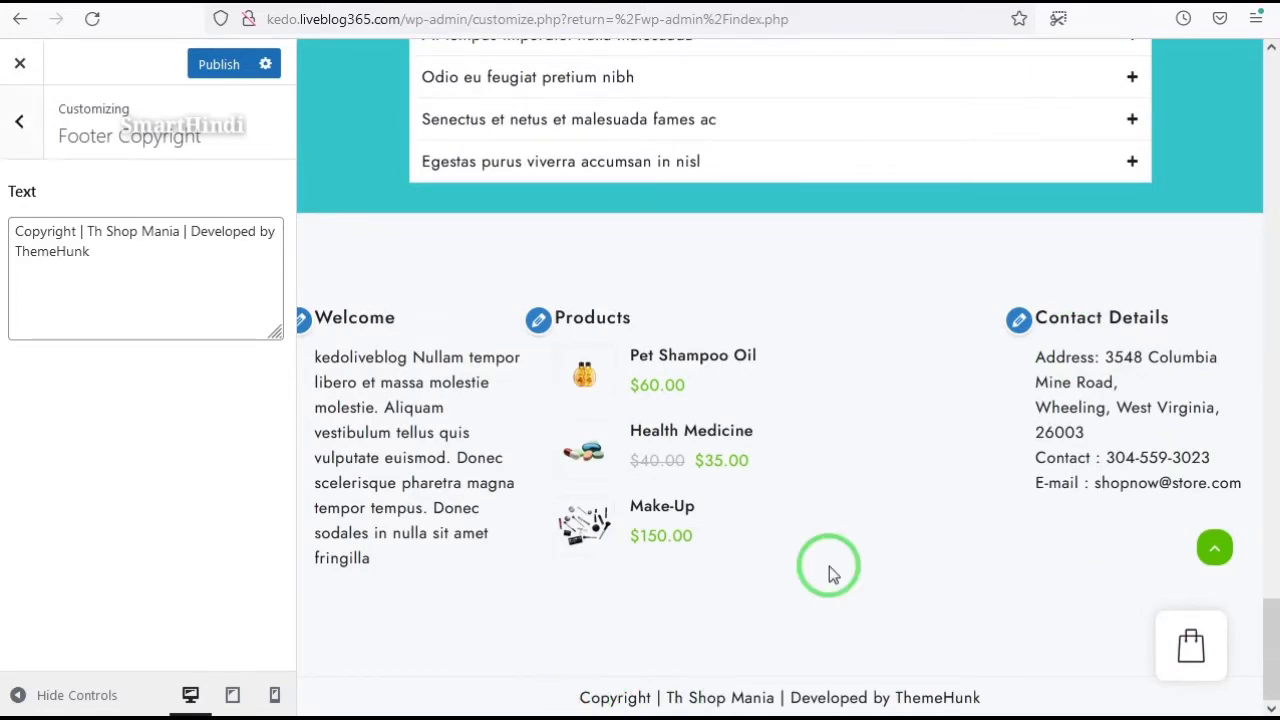
drag(606, 697, 1029, 691)
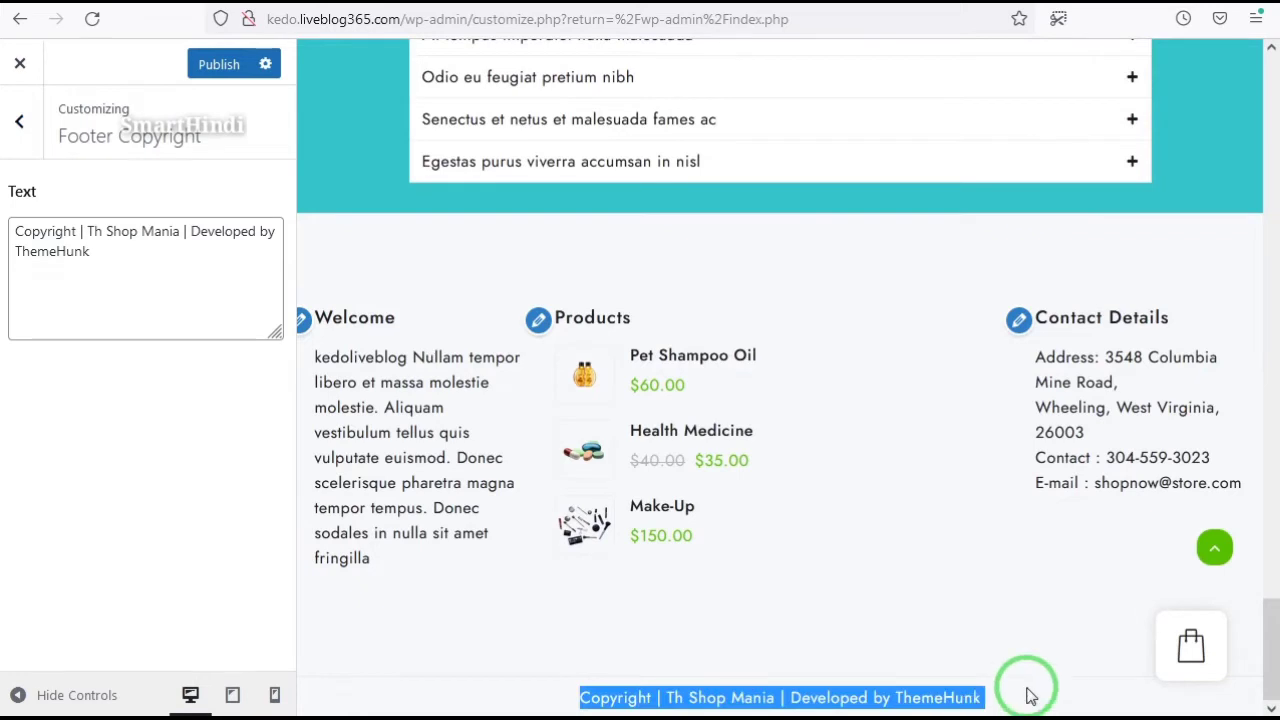
click(1025, 690)
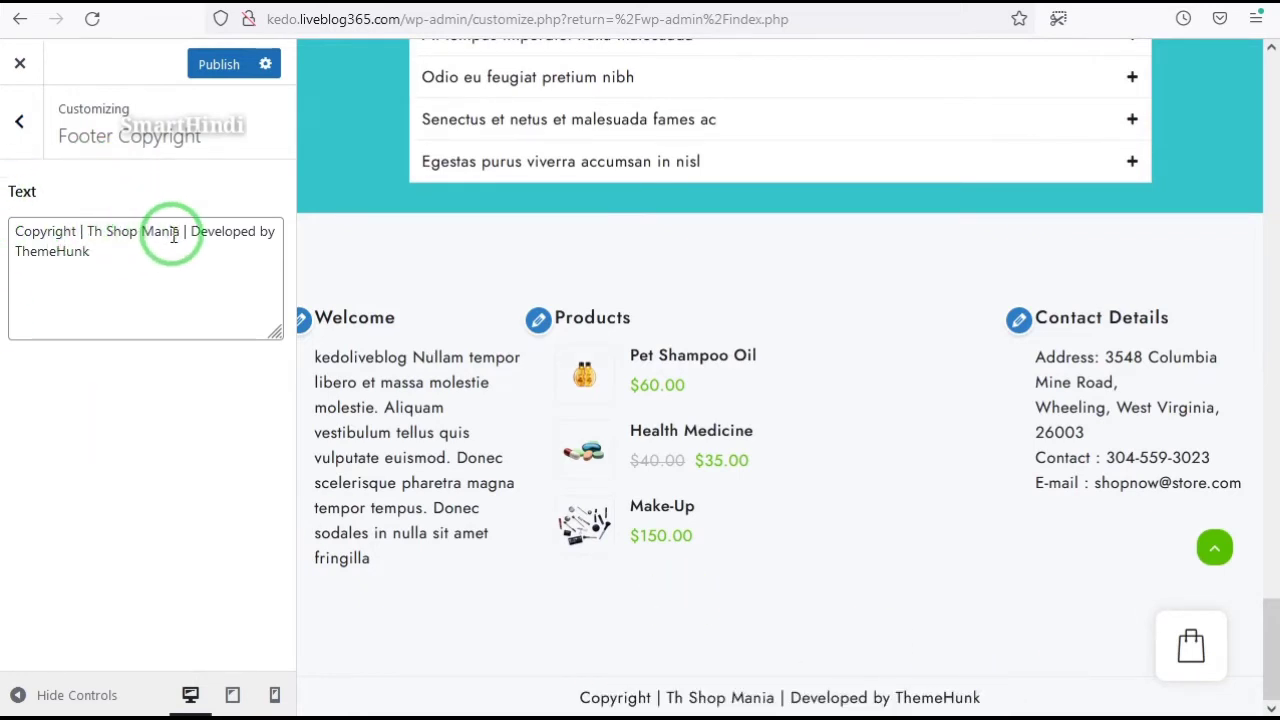
drag(182, 231, 89, 249)
drag(180, 231, 84, 232)
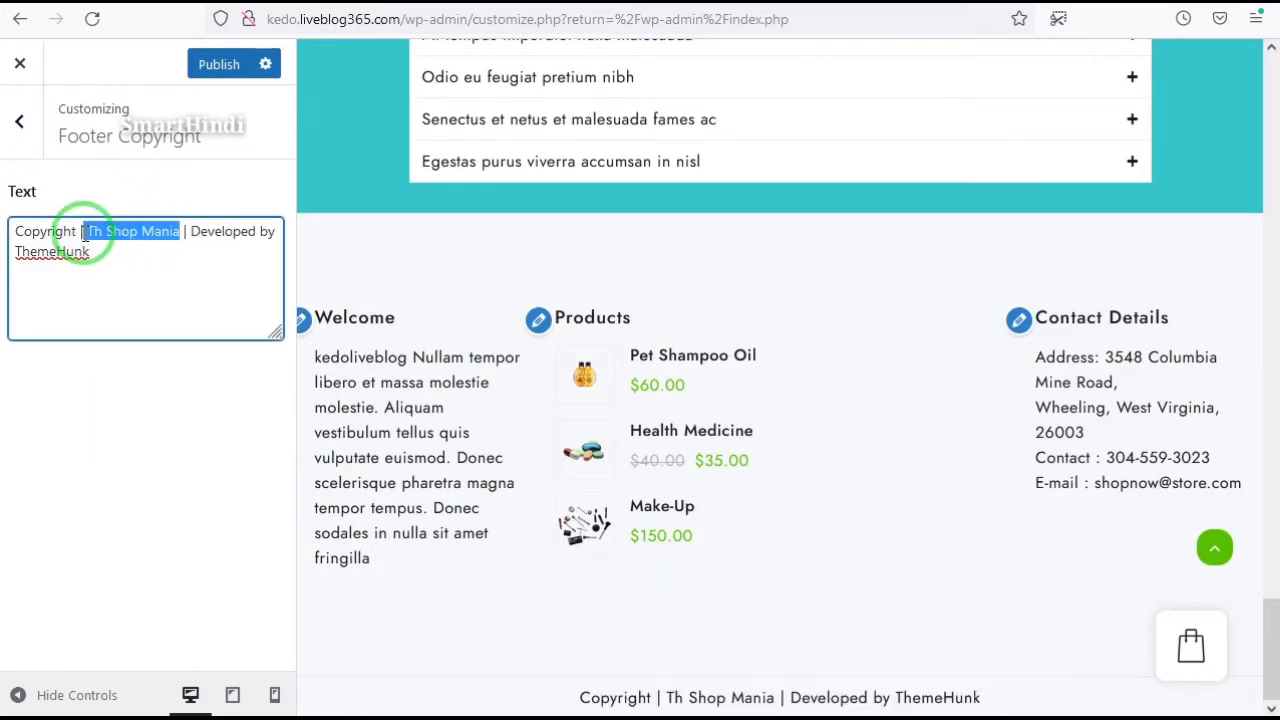
text(ke)
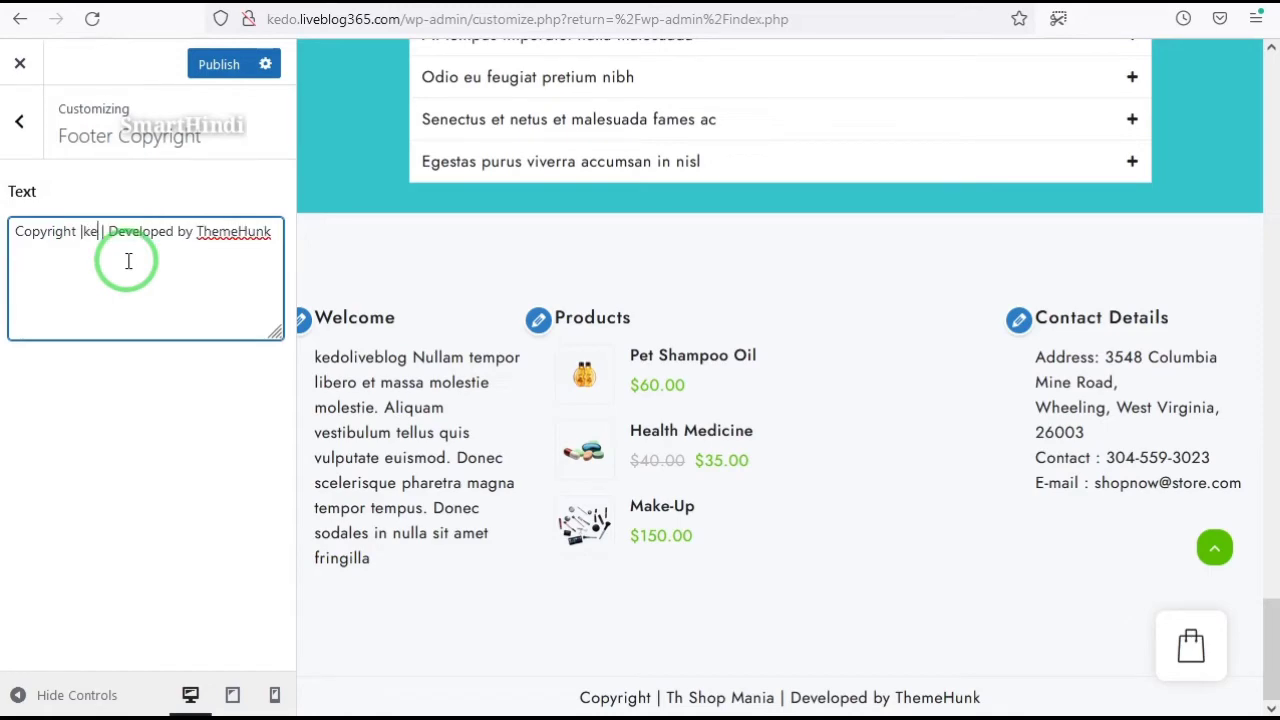
text(doliv)
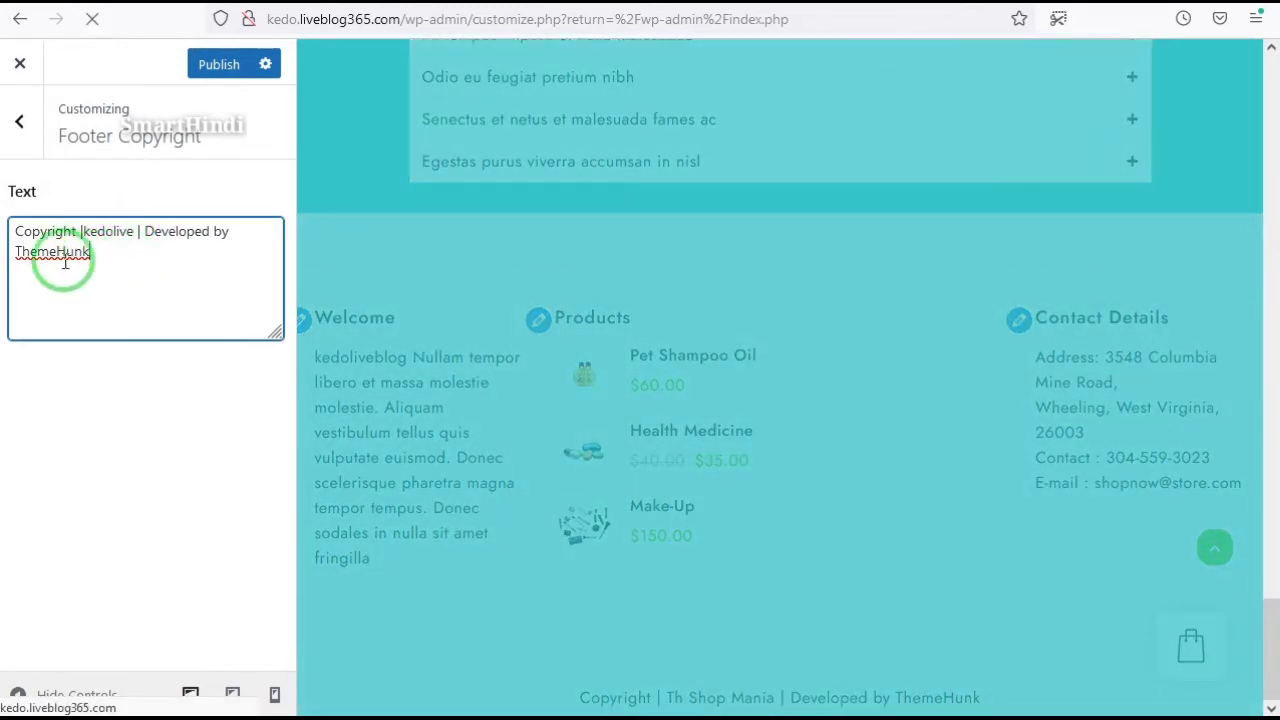
Replace "Developed by ThemeHunk" in the footer copyright text with "2022" and publish the changes.
key(BackSpace)
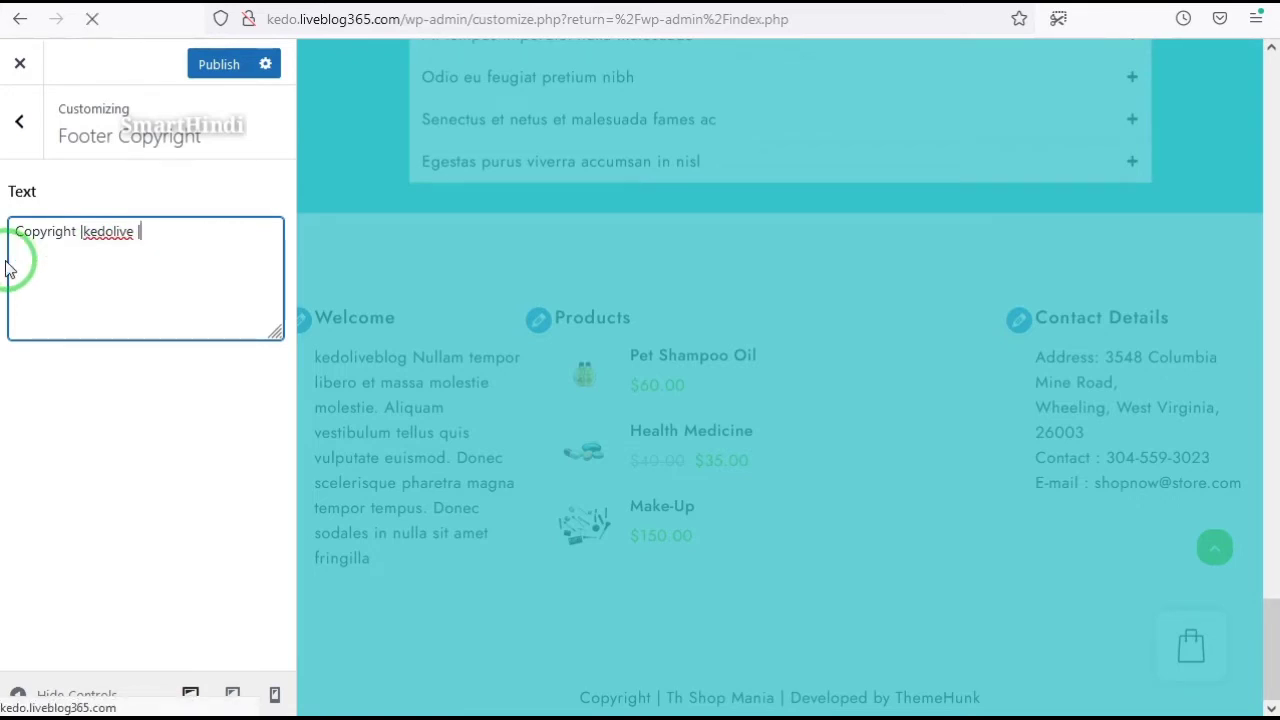
text(2022)
click(119, 311)
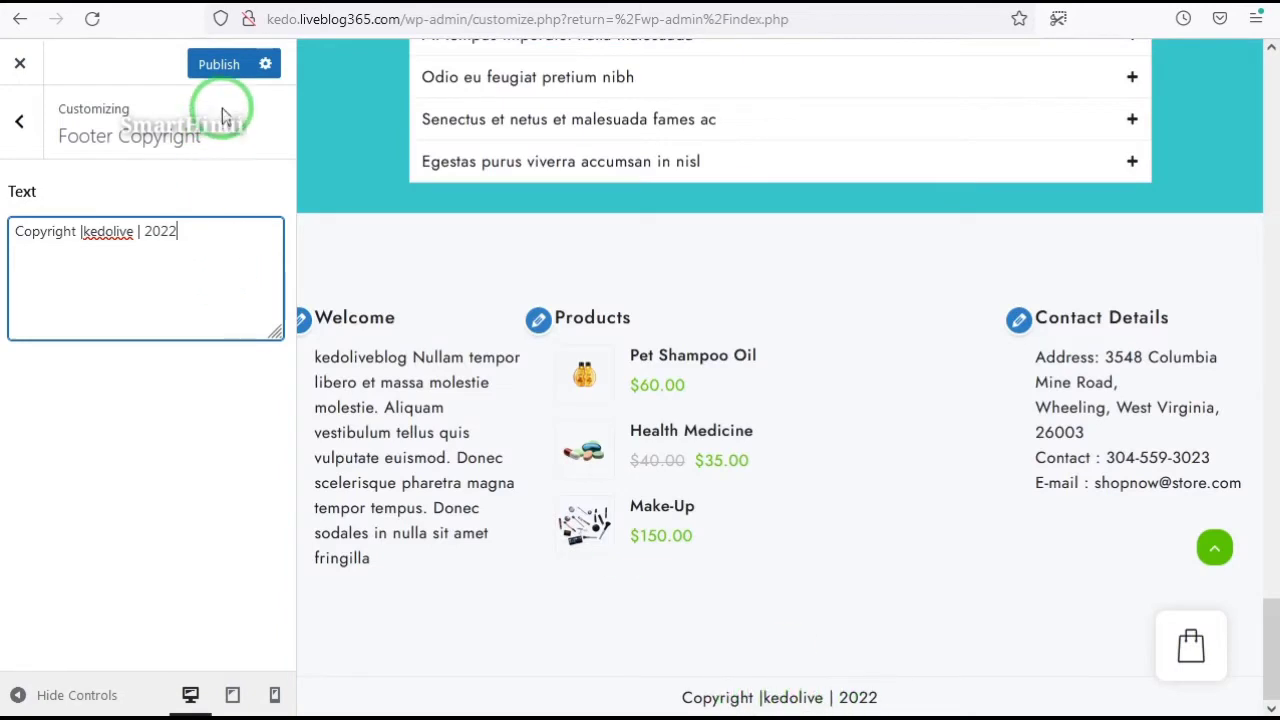
click(217, 64)
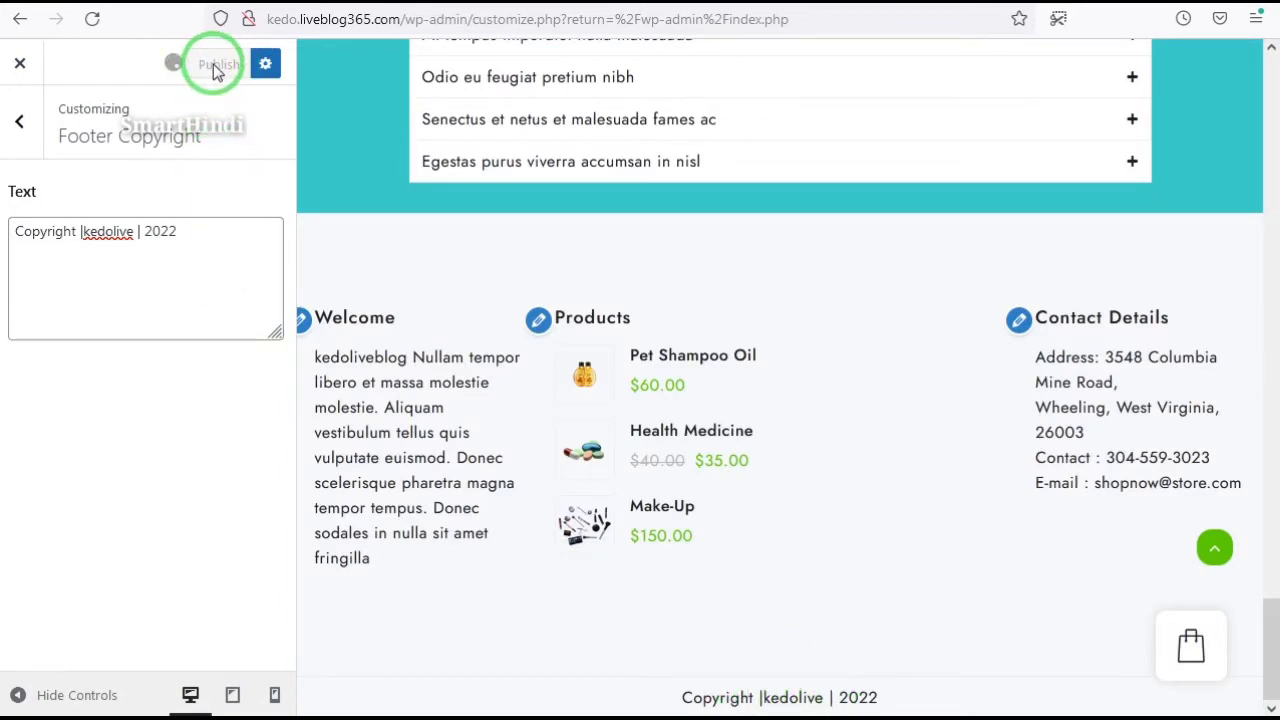
Look over the WooCommerce customization sections and the top of the previewed page, and return to the main customizer list.
click(22, 138)
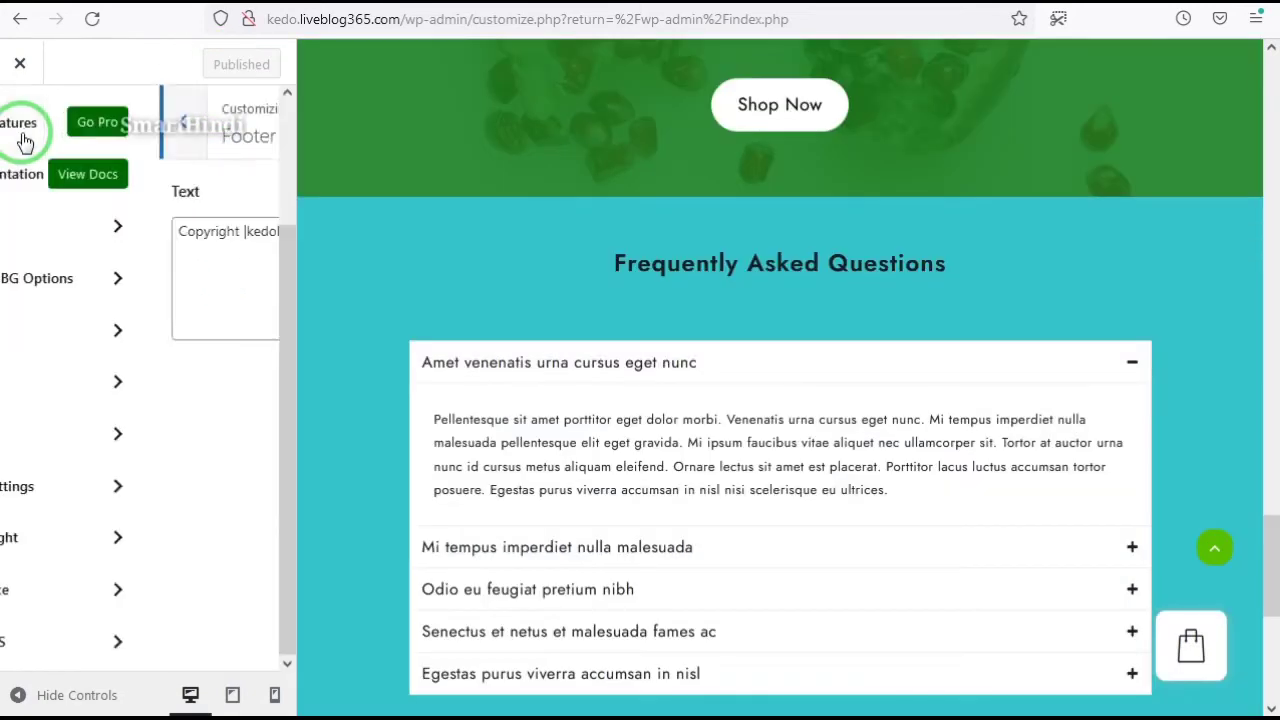
click(125, 606)
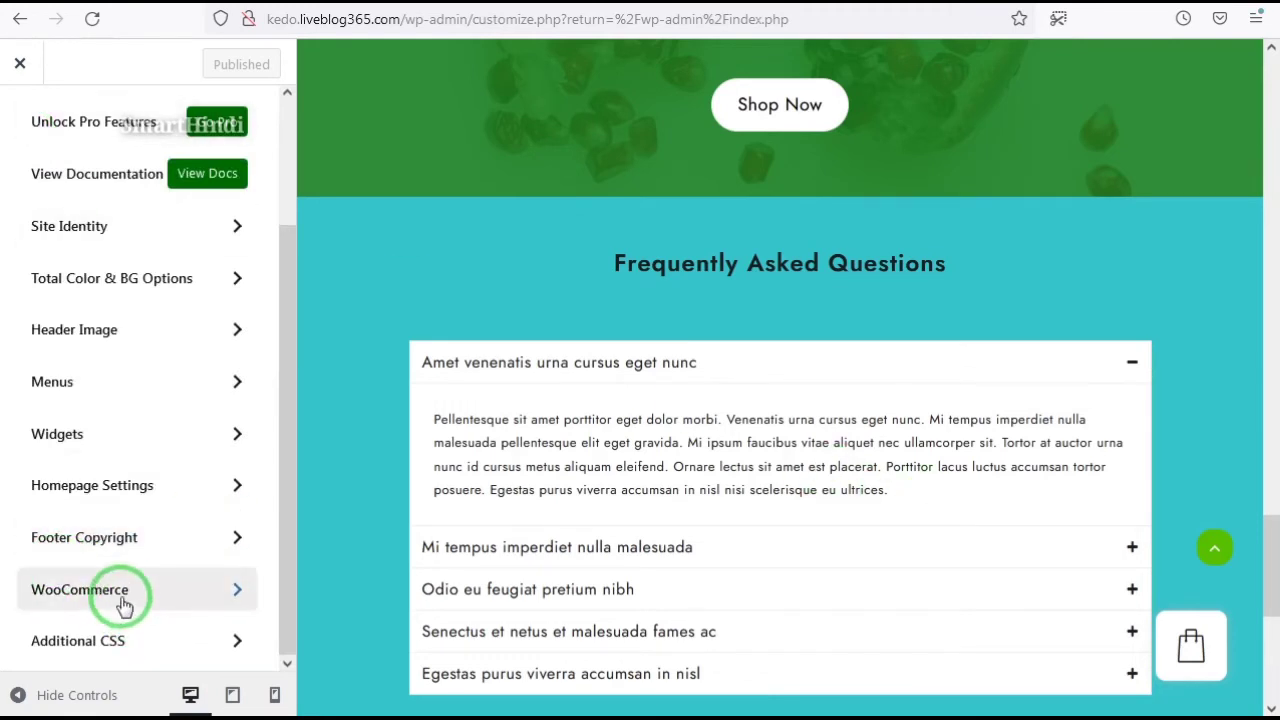
click(117, 590)
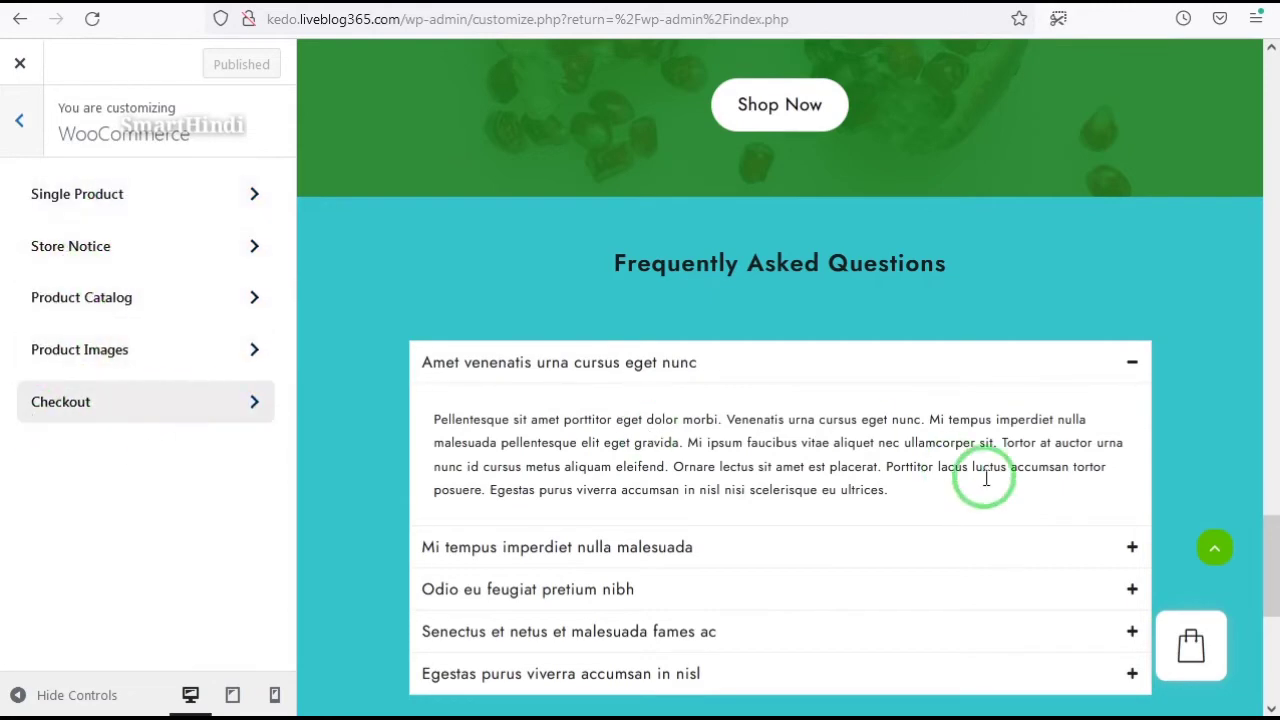
scroll(985, 470, up, 15)
scroll(981, 475, up, 10)
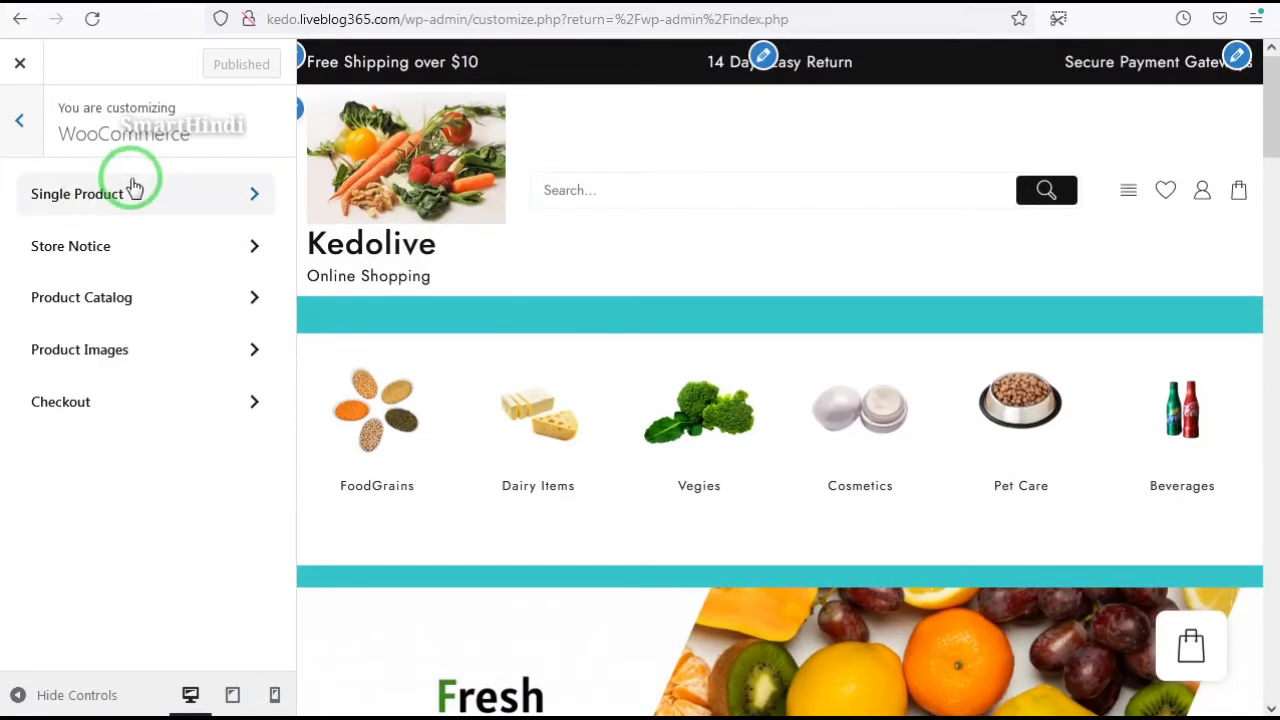
click(15, 120)
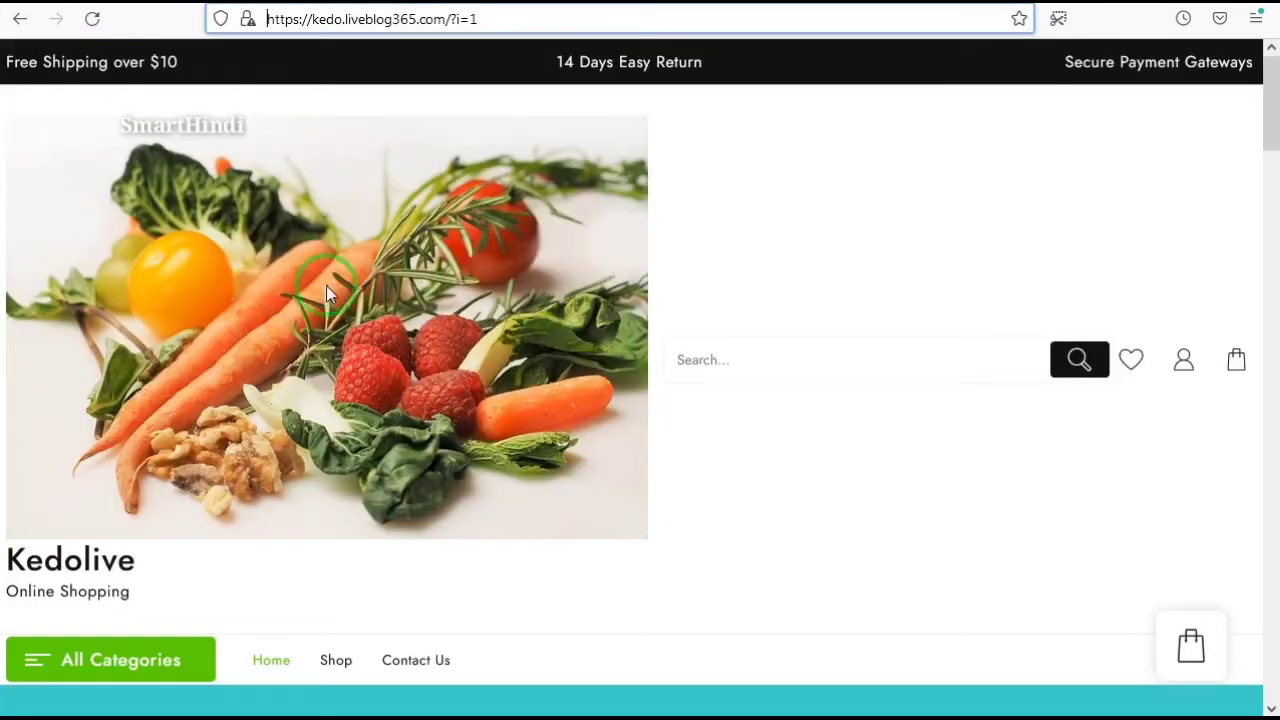
Look over the live store's homepage header, product category row and Fresh Fruits banner.
scroll(903, 363, down, 5)
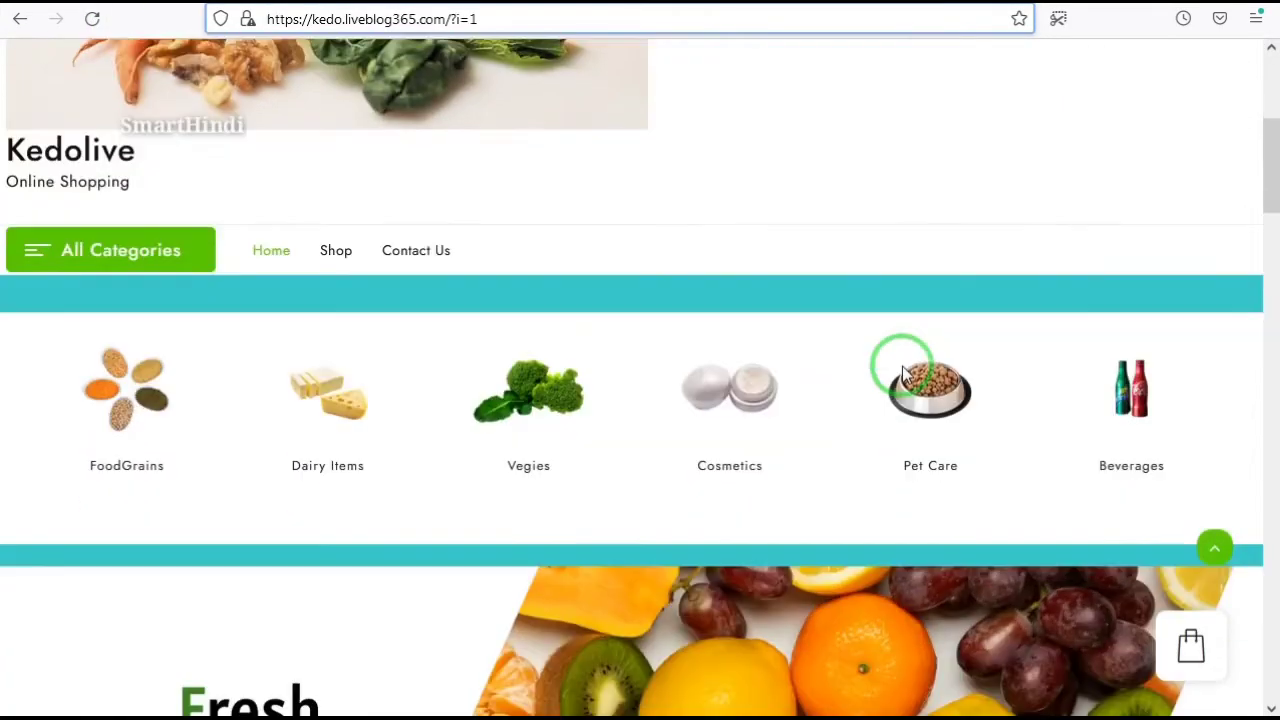
scroll(1021, 335, down, 5)
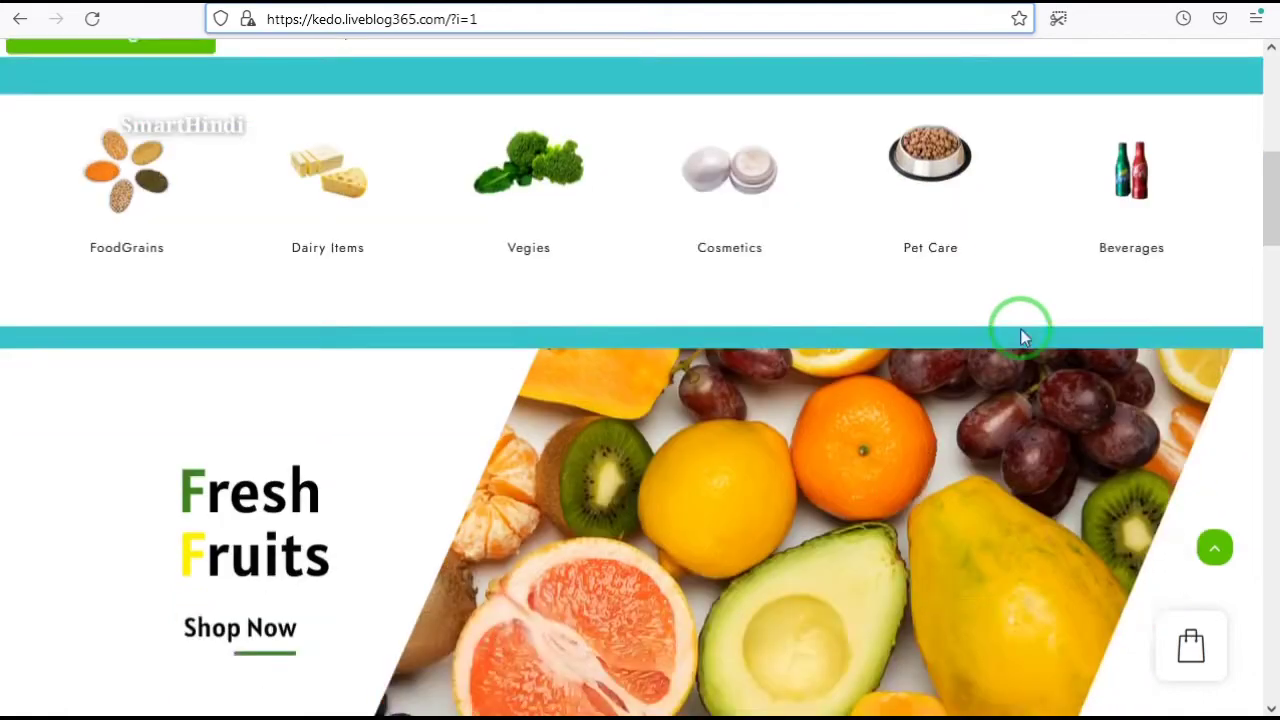
scroll(1019, 338, down, 1)
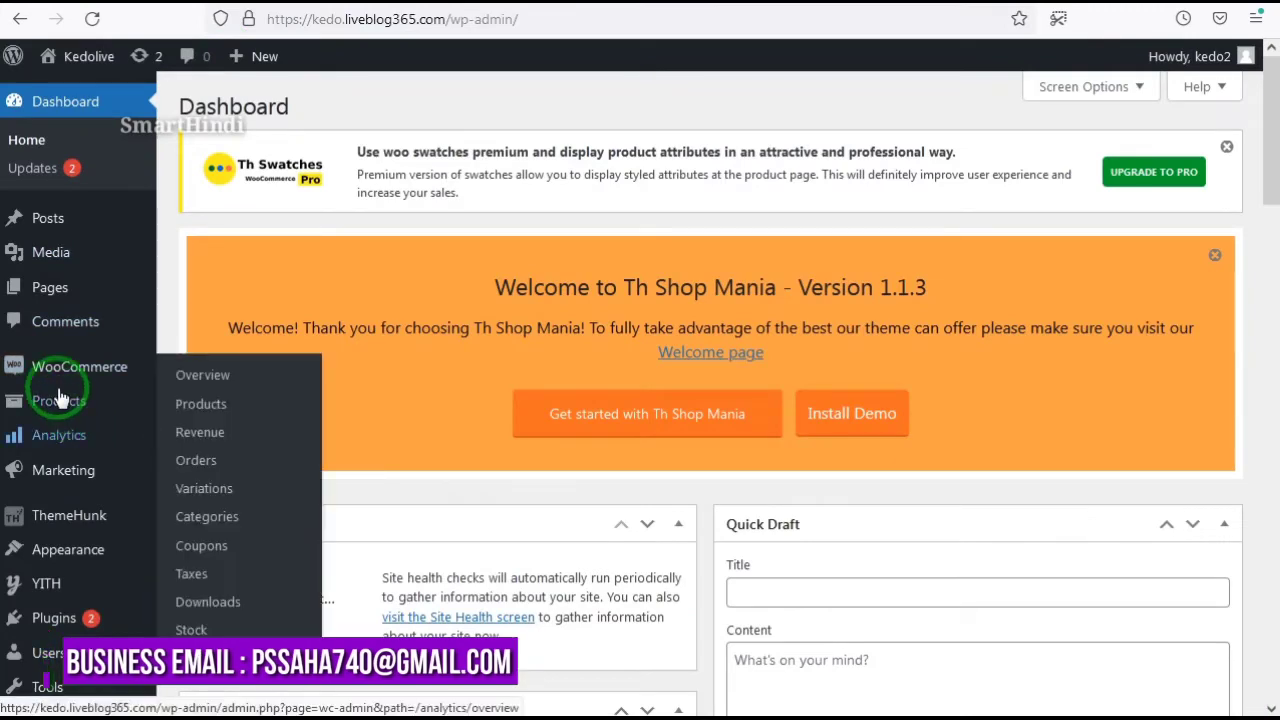
Open the WooCommerce general settings and review the Store Address fields.
mouse_move(54, 380)
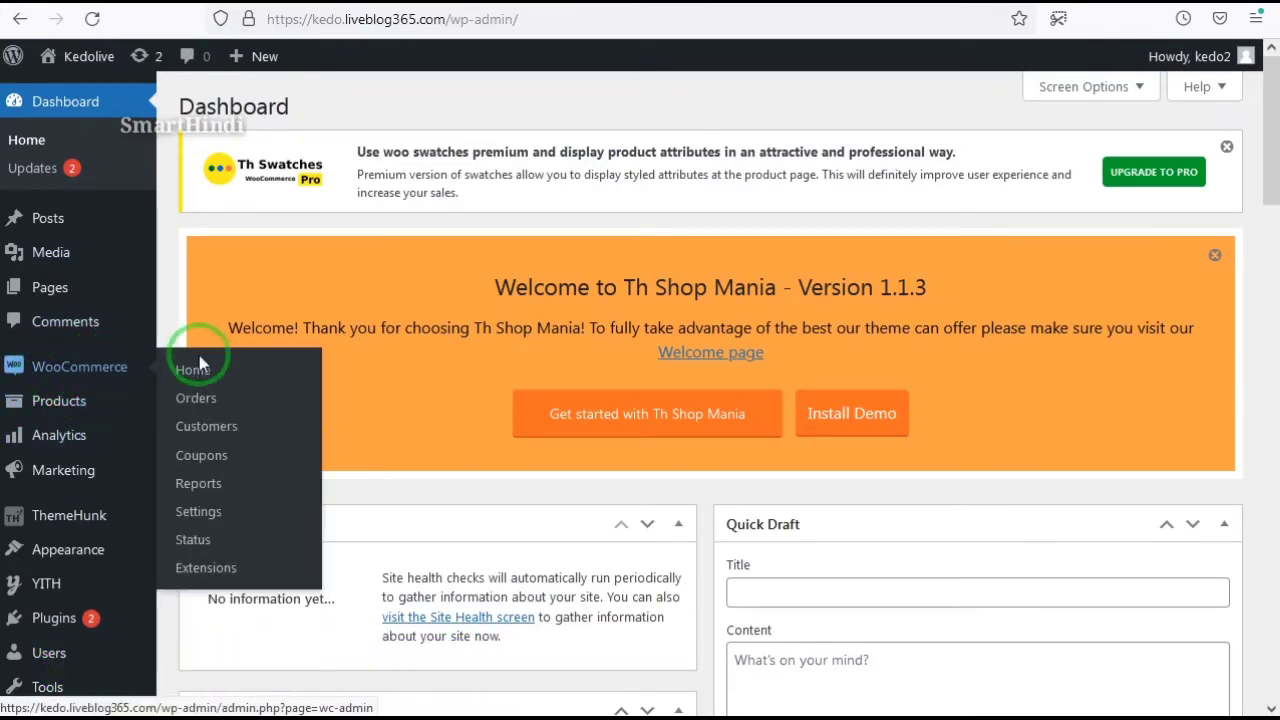
click(195, 512)
scroll(523, 411, down, 5)
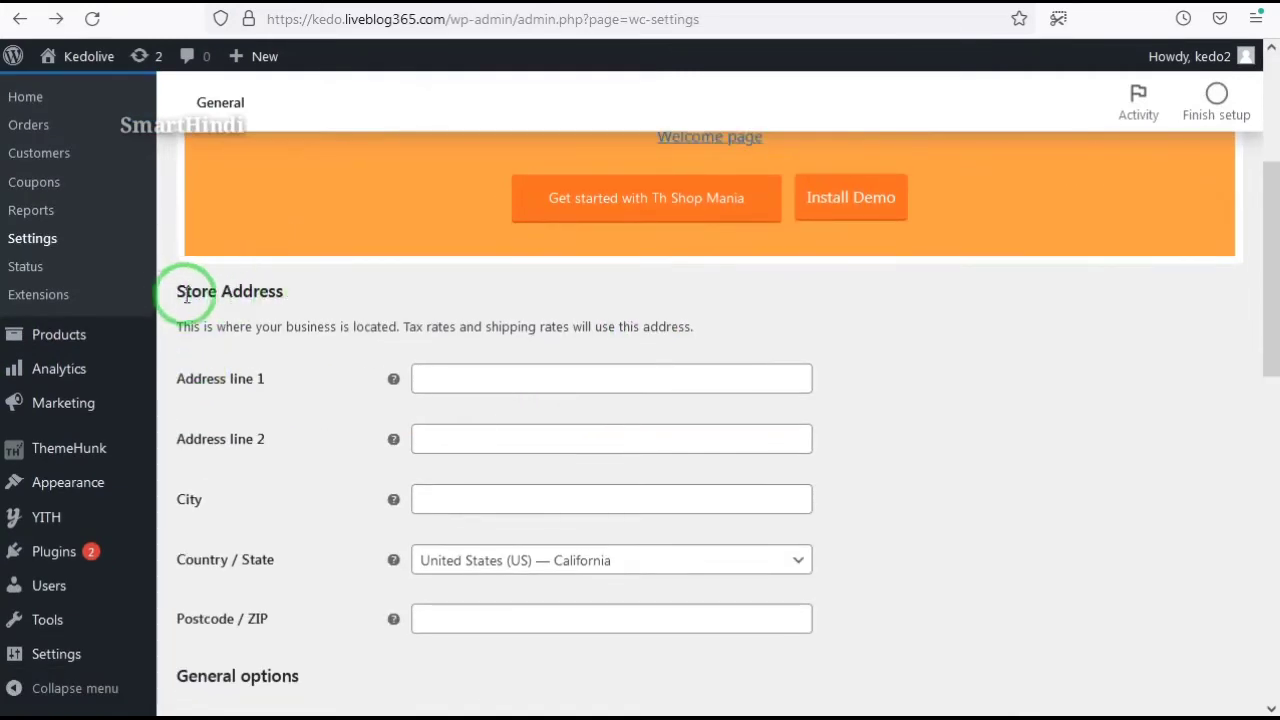
drag(188, 296, 320, 289)
click(237, 387)
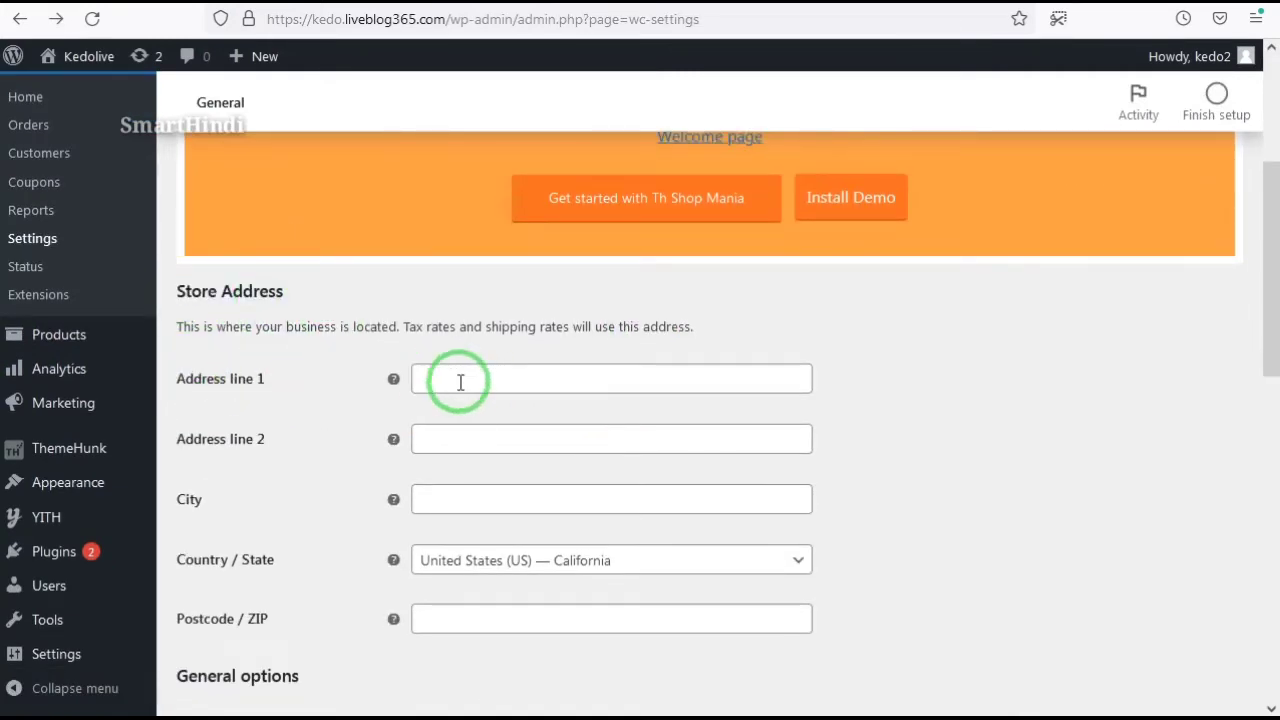
scroll(583, 397, down, 2)
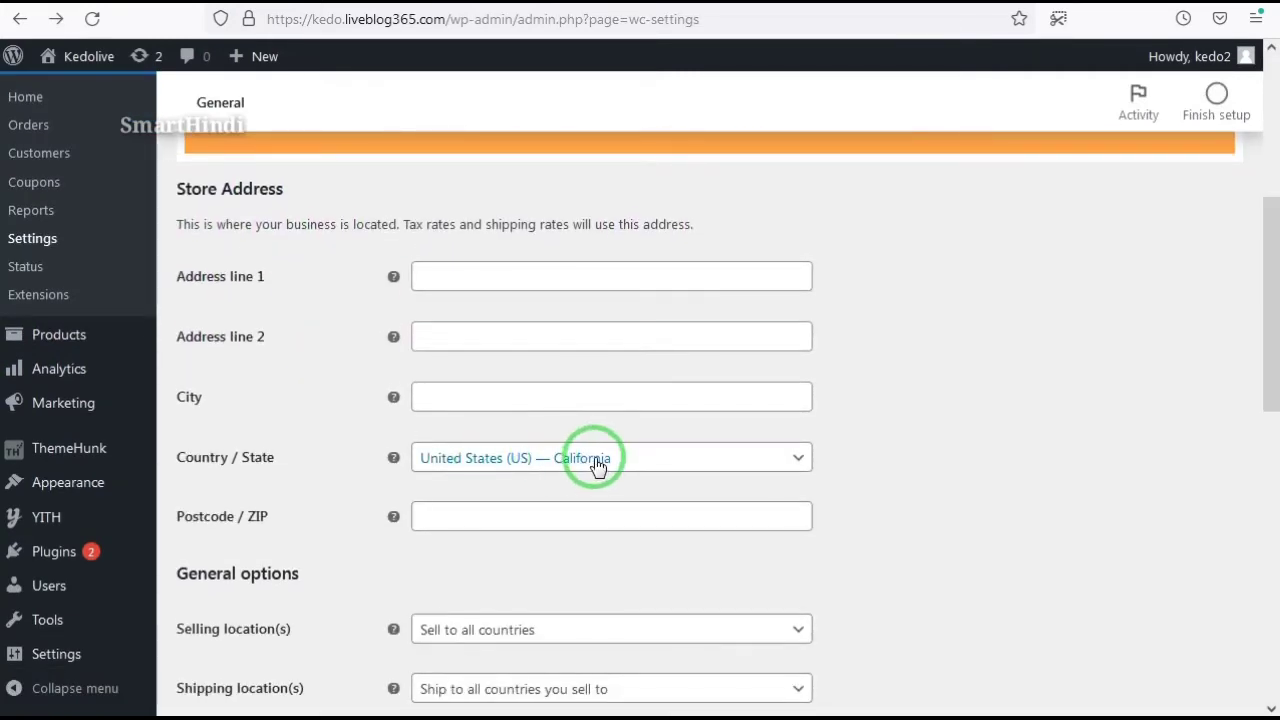
scroll(591, 457, down, 2)
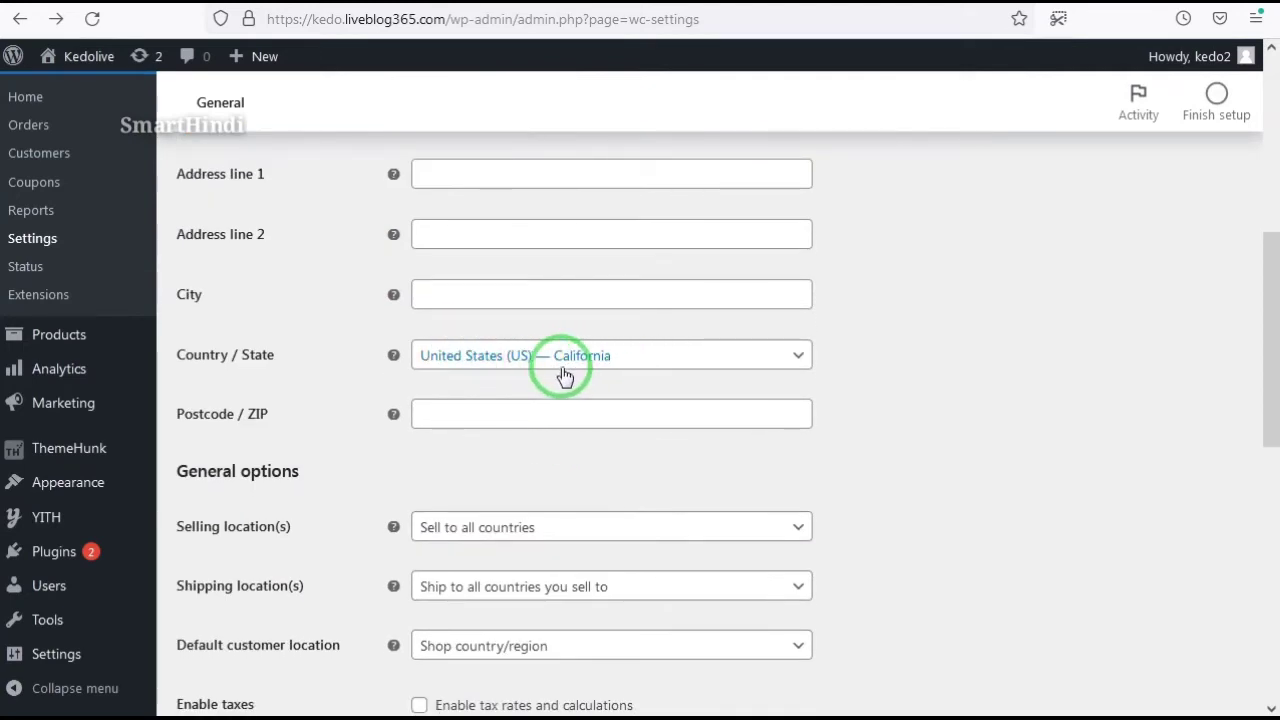
Set Selling location(s) to "Sell to specific countries" and add India as the country.
scroll(594, 423, down, 4)
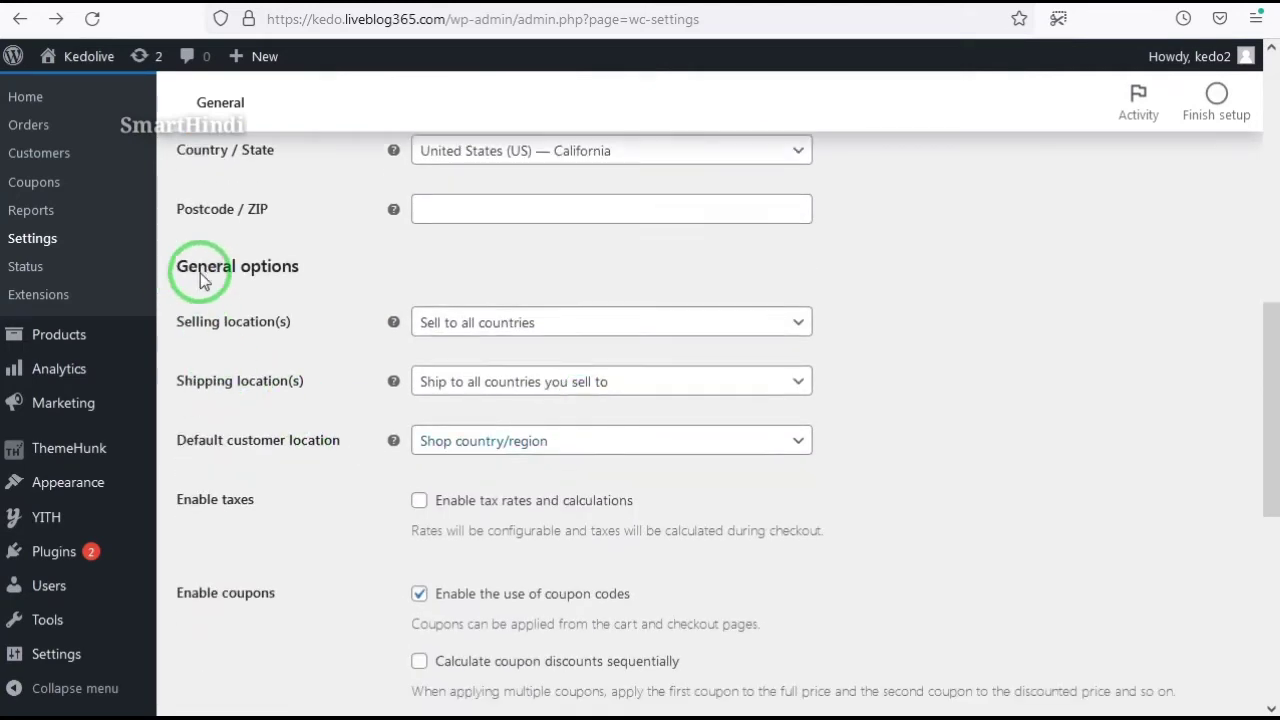
click(526, 328)
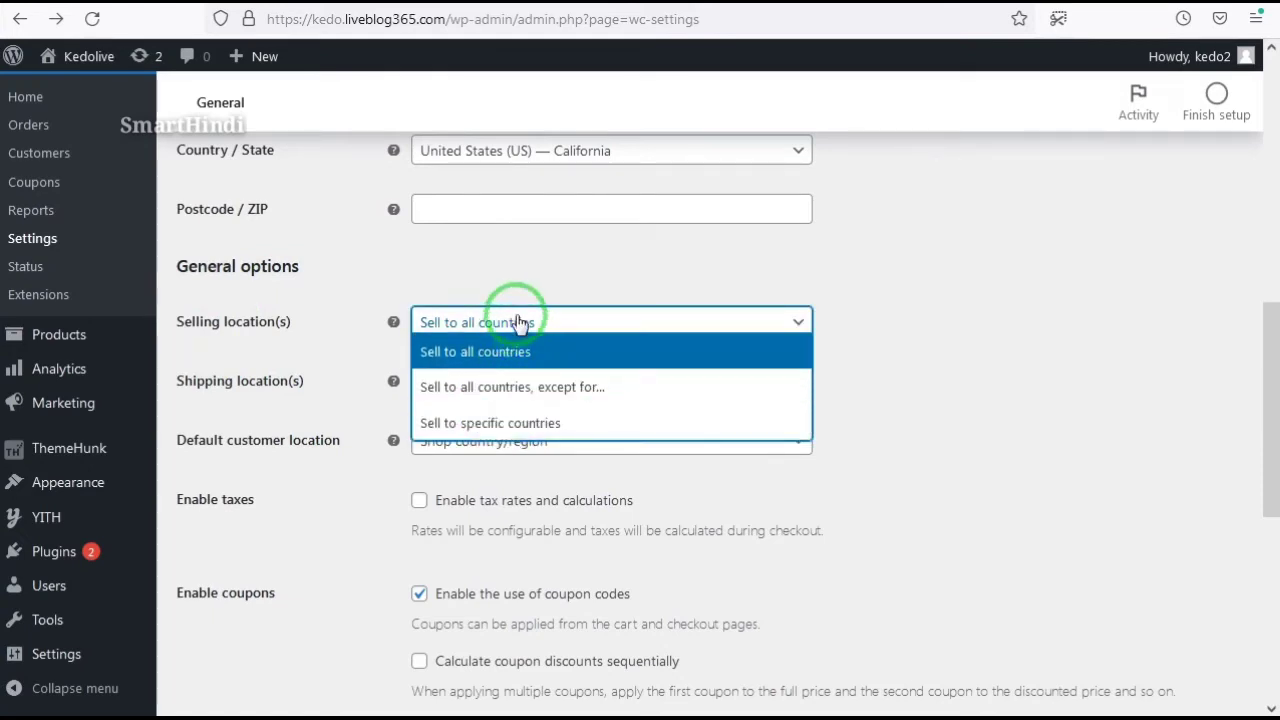
click(818, 322)
click(487, 327)
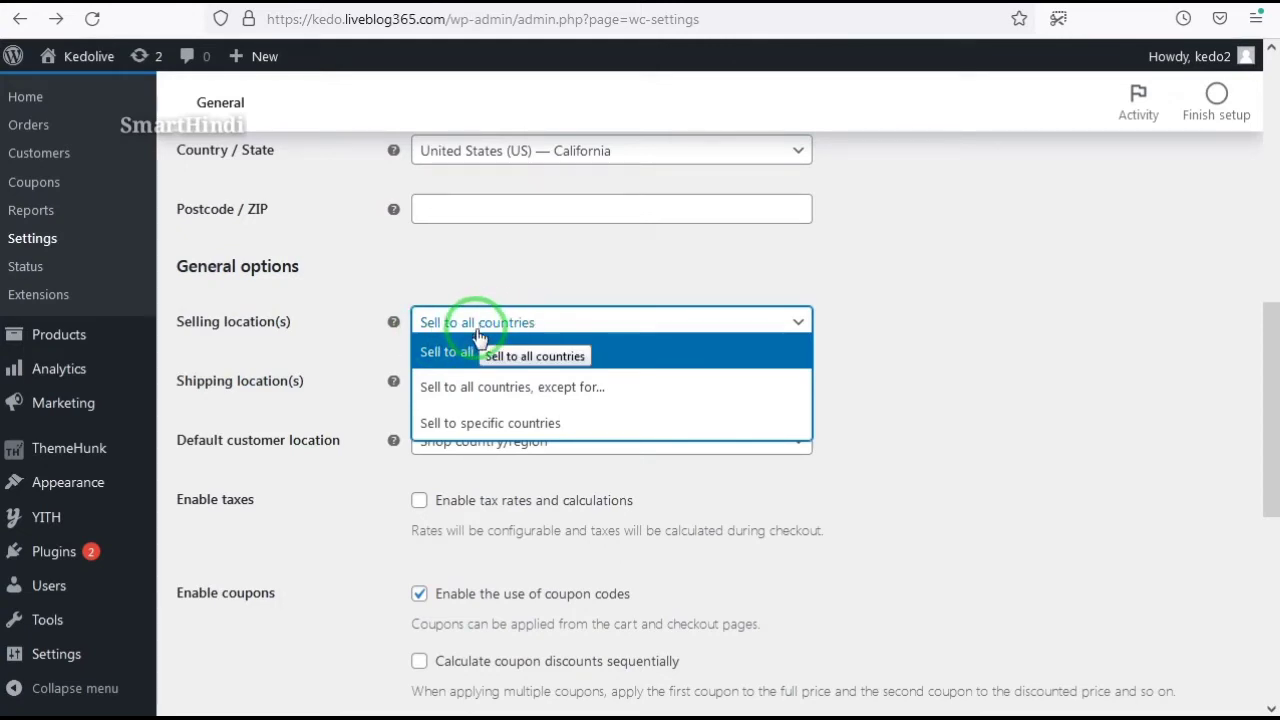
click(505, 425)
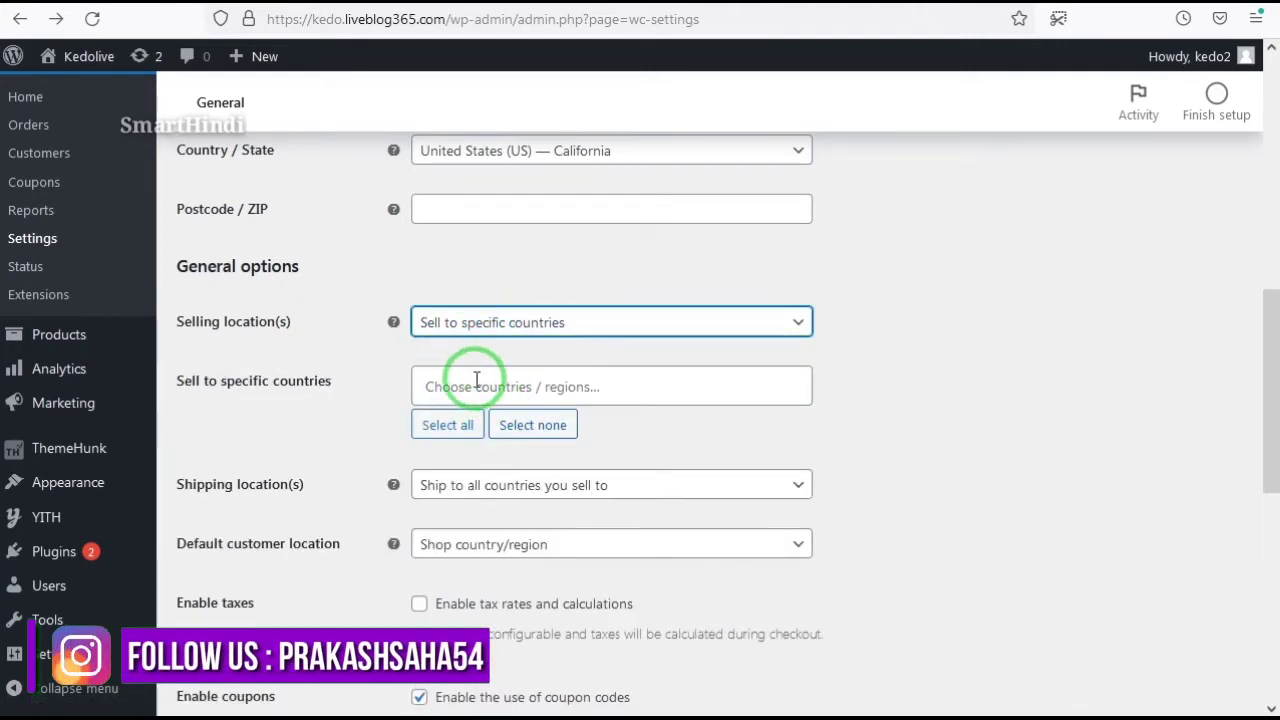
click(471, 385)
text(india)
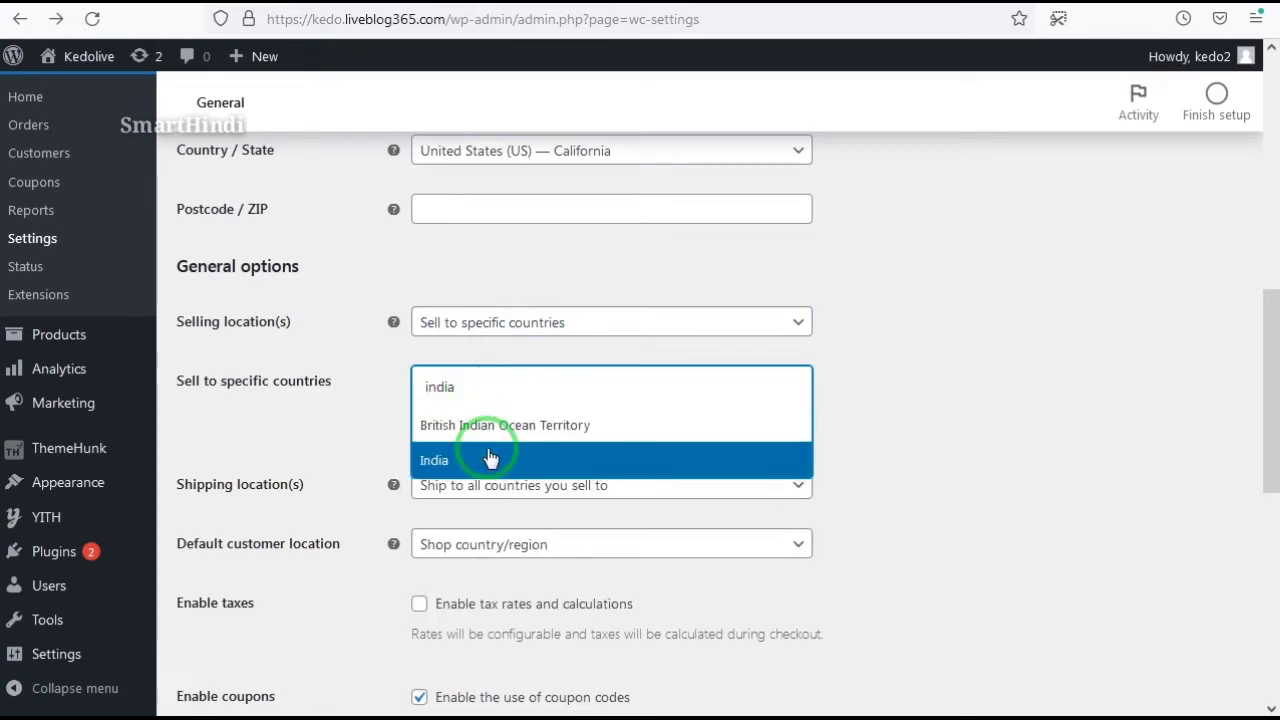
click(490, 459)
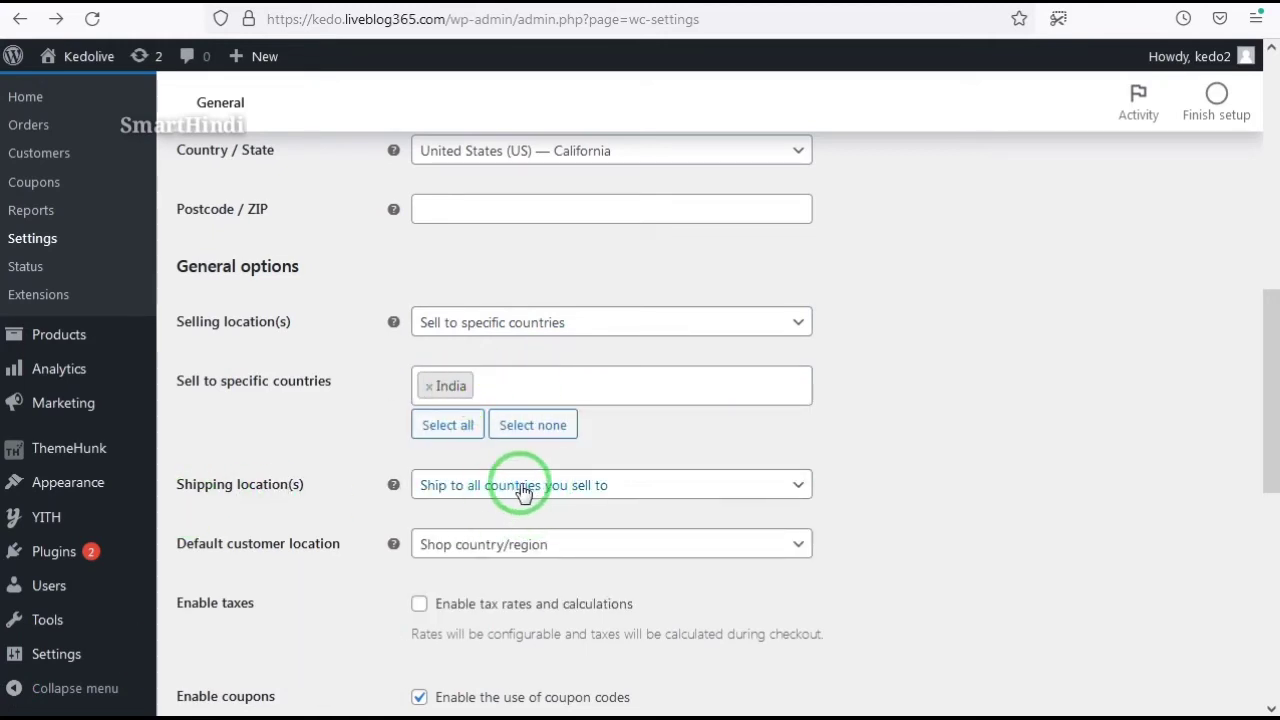
Review the Shipping location(s) choices and the default customer location, tax and coupon options.
click(570, 487)
click(934, 523)
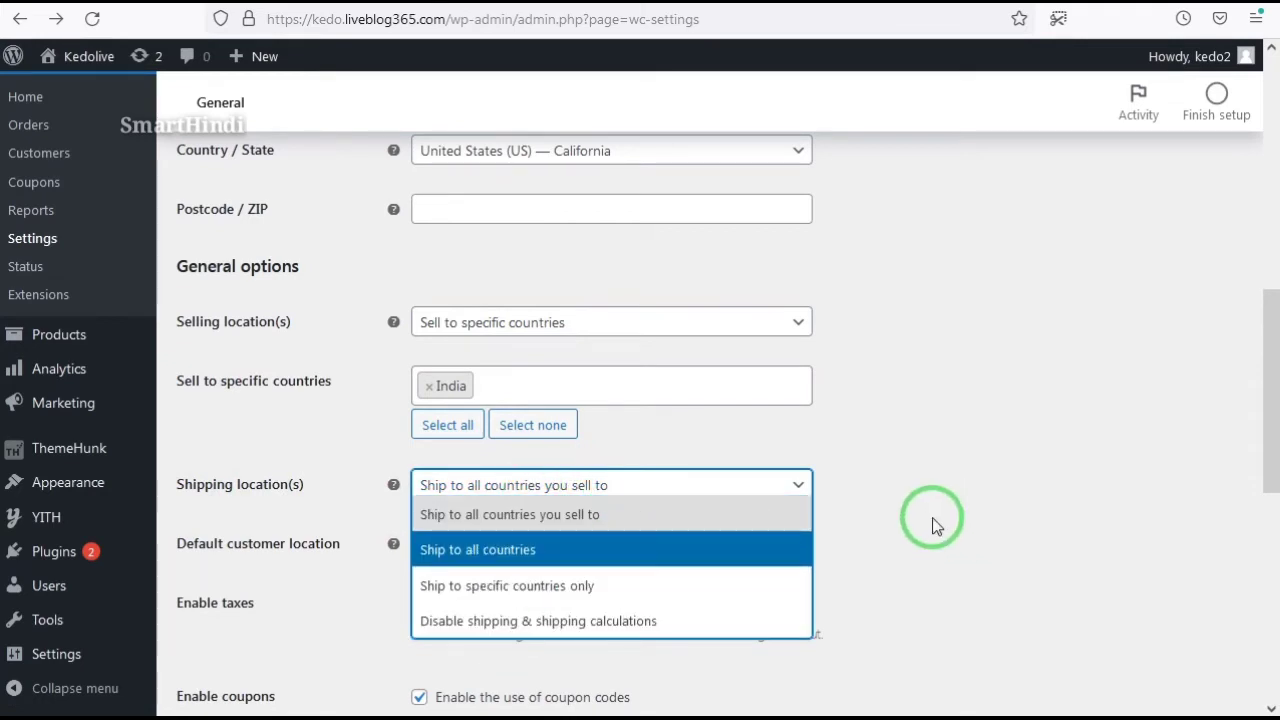
click(487, 500)
scroll(176, 378, down, 2)
click(176, 378)
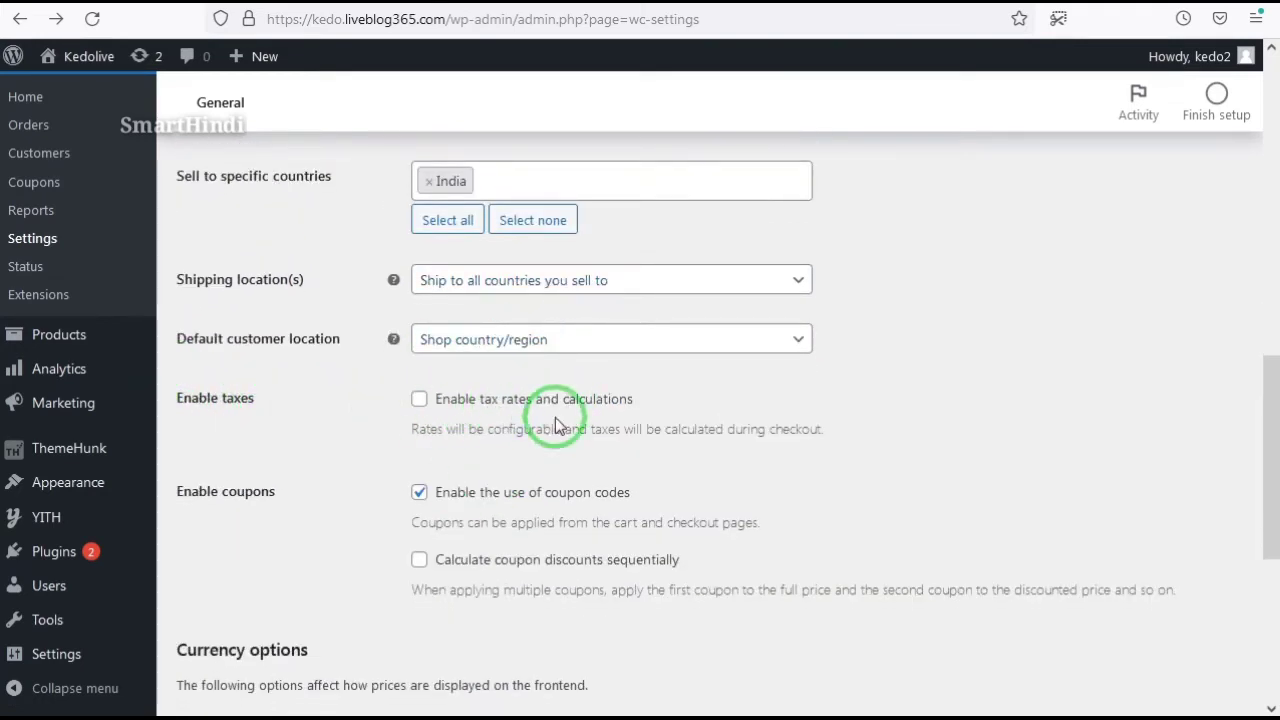
Set the store currency to Indian rupee.
scroll(250, 383, down, 2)
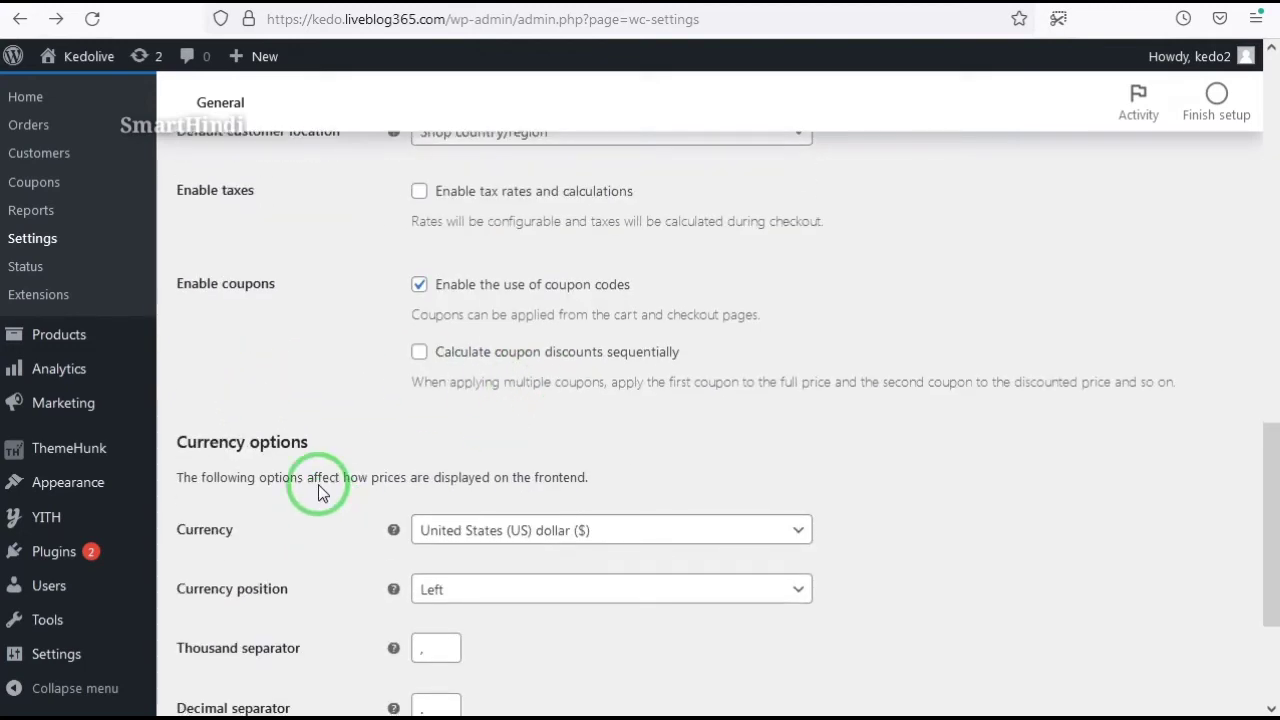
scroll(320, 484, down, 1)
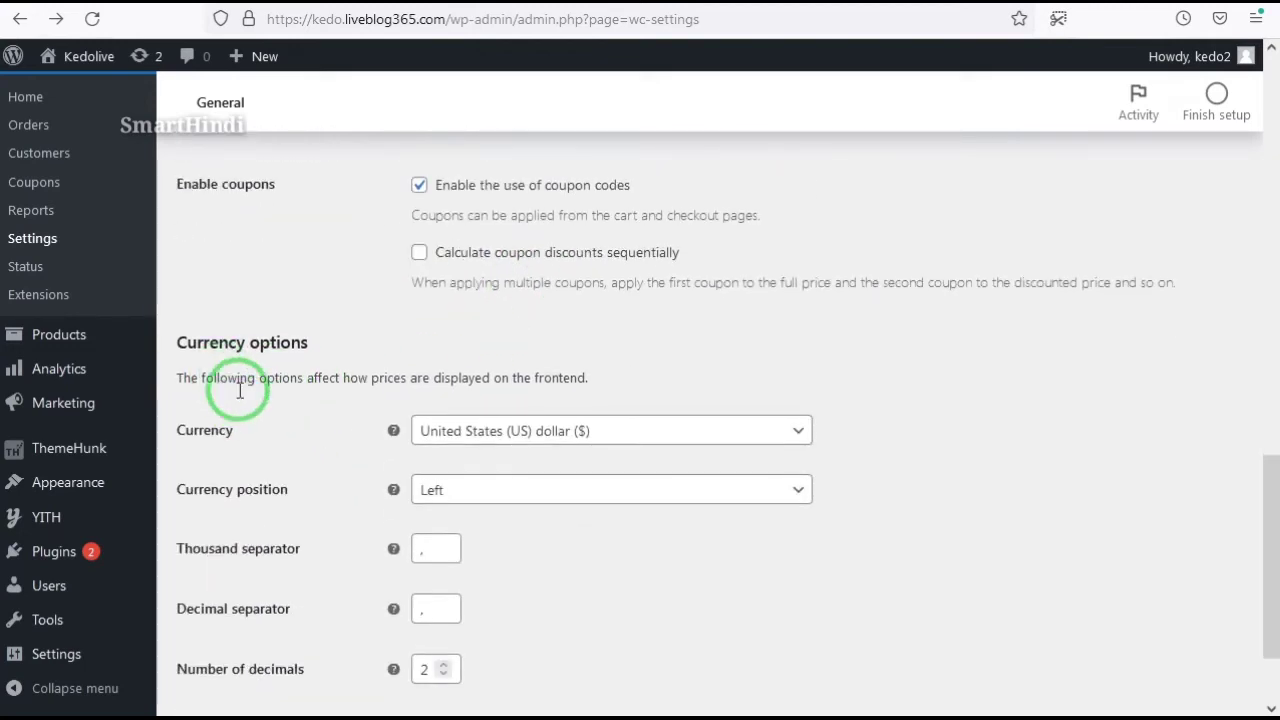
click(585, 440)
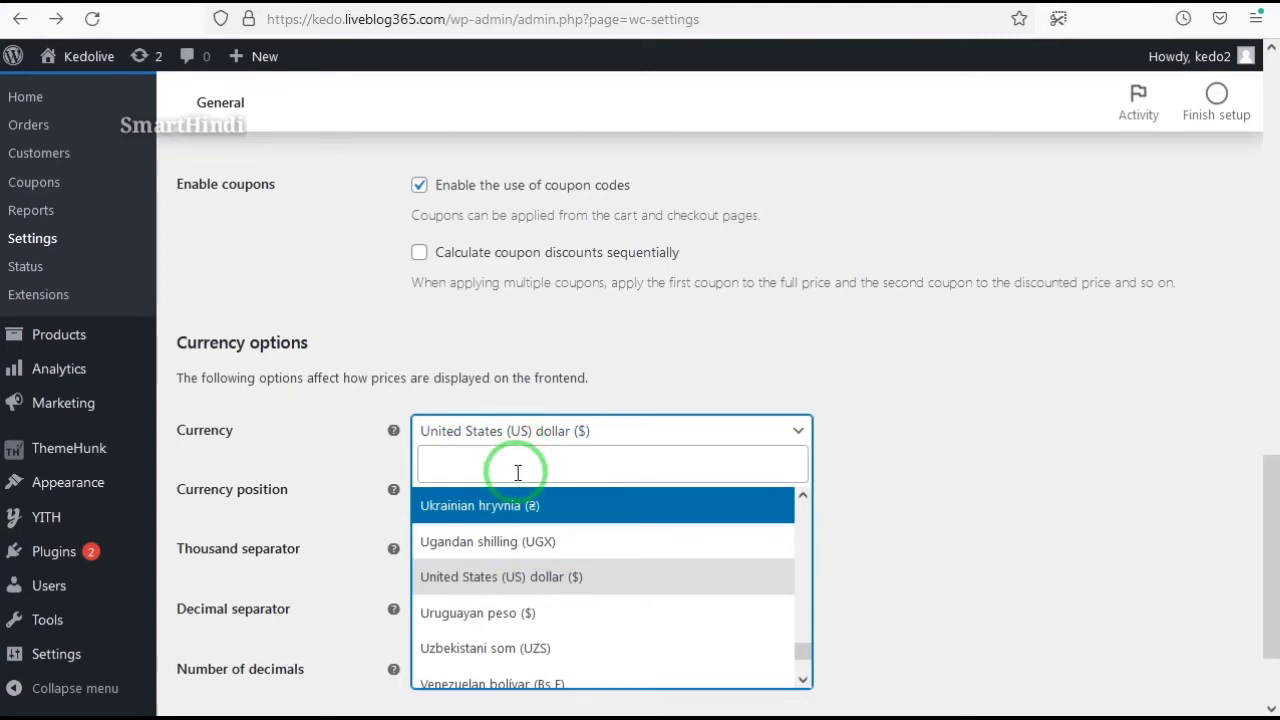
text(india)
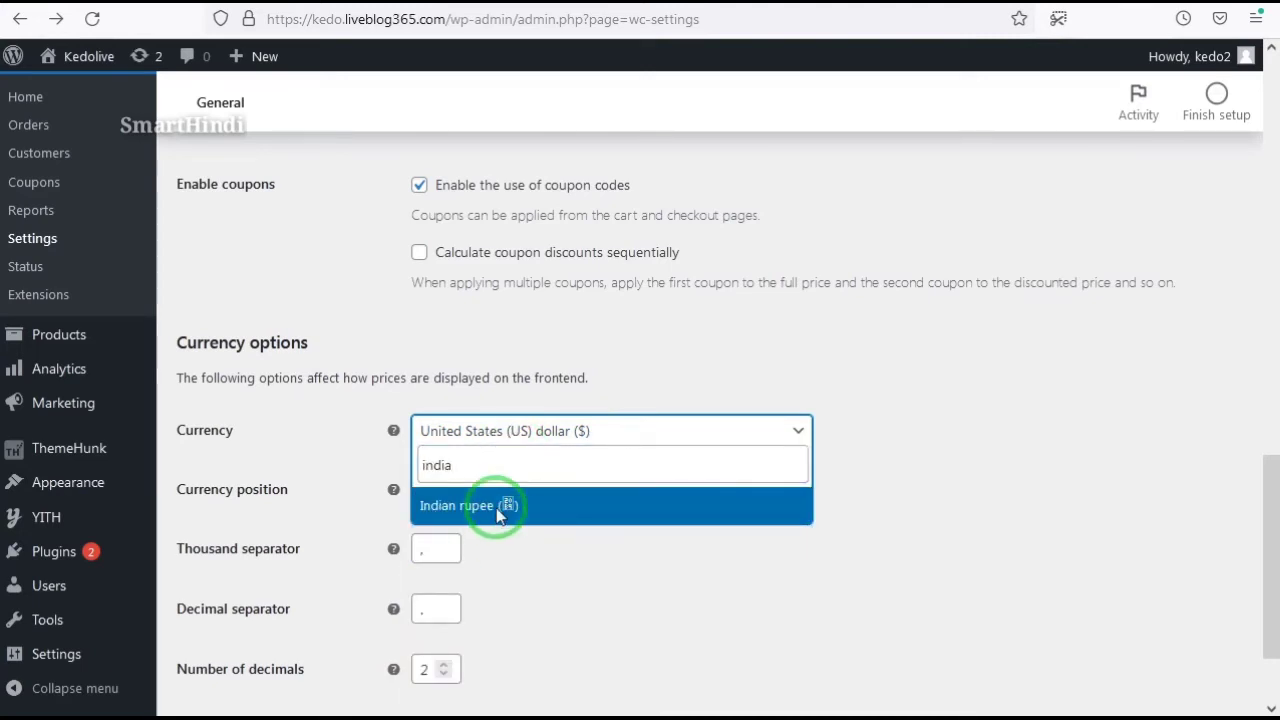
click(500, 510)
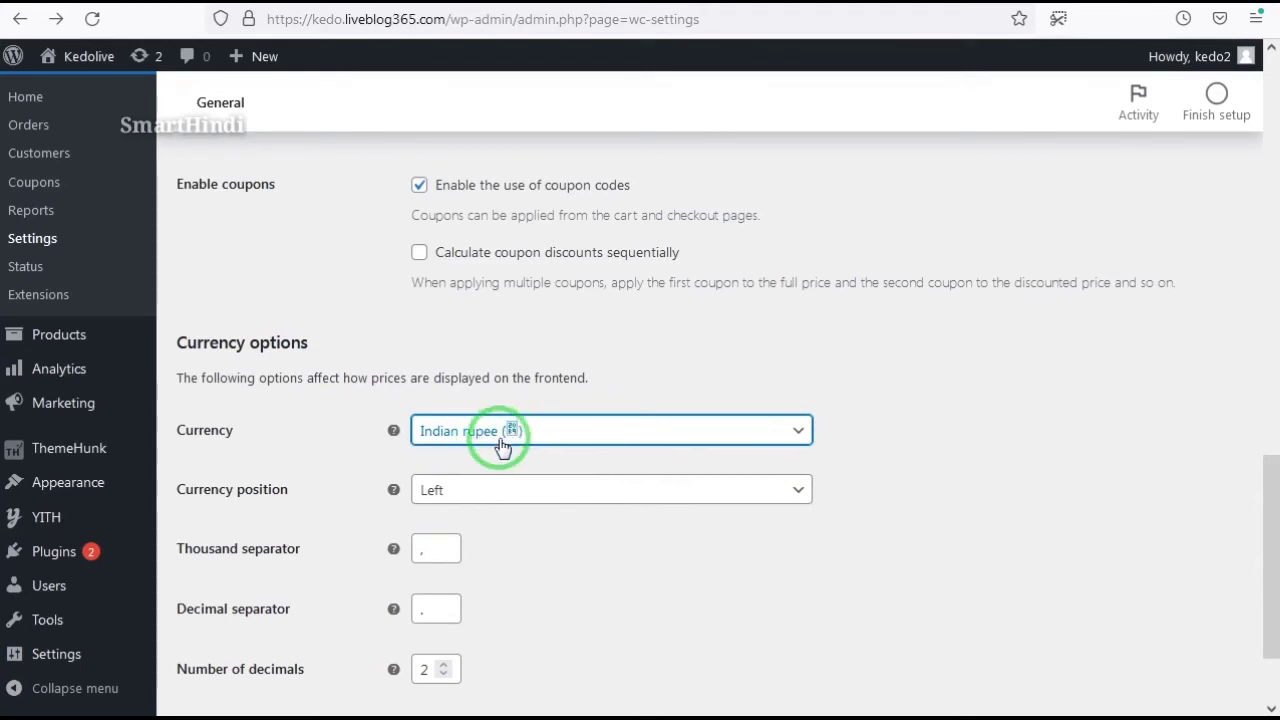
Choose Left as the currency position and save the general settings.
scroll(505, 500, down, 2)
click(540, 388)
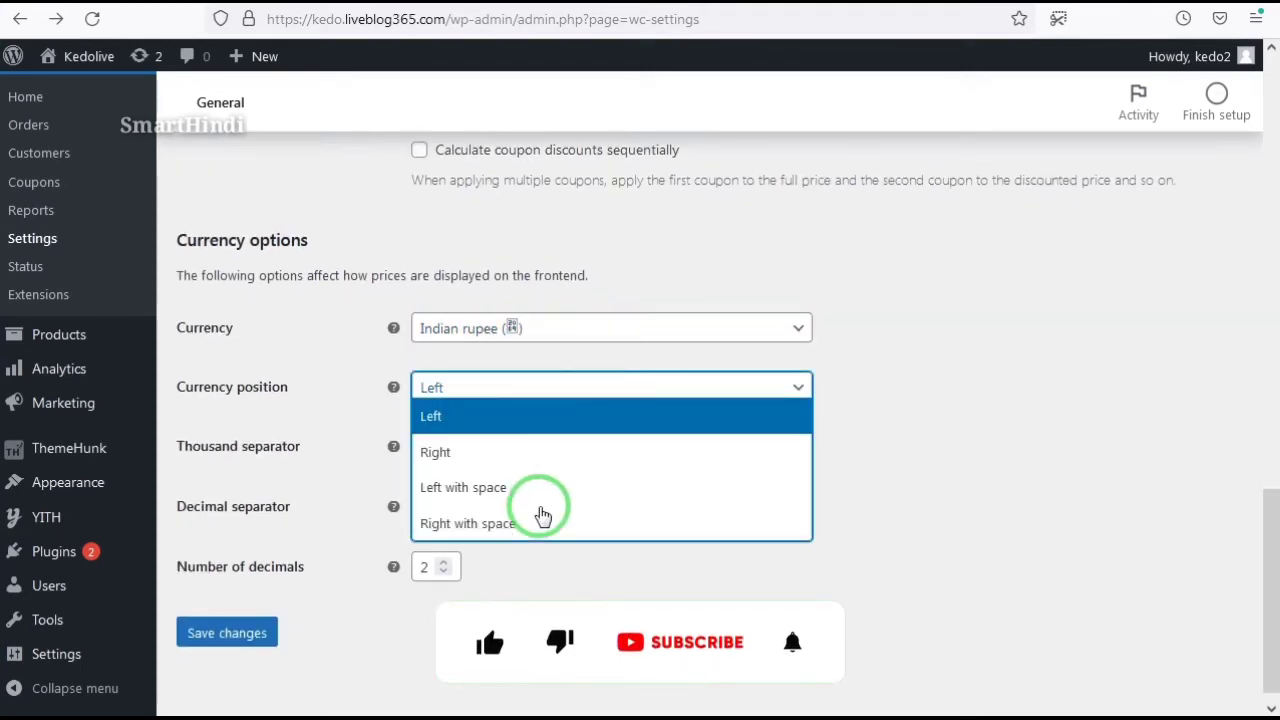
click(468, 425)
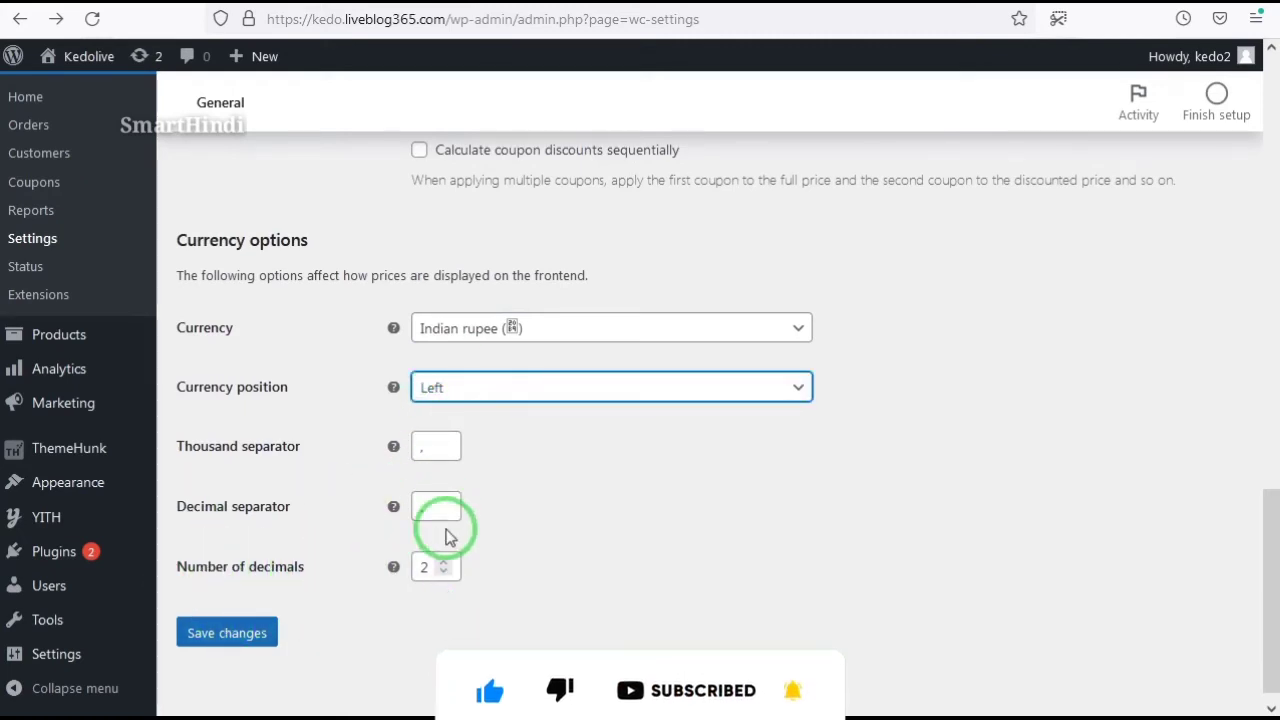
click(215, 640)
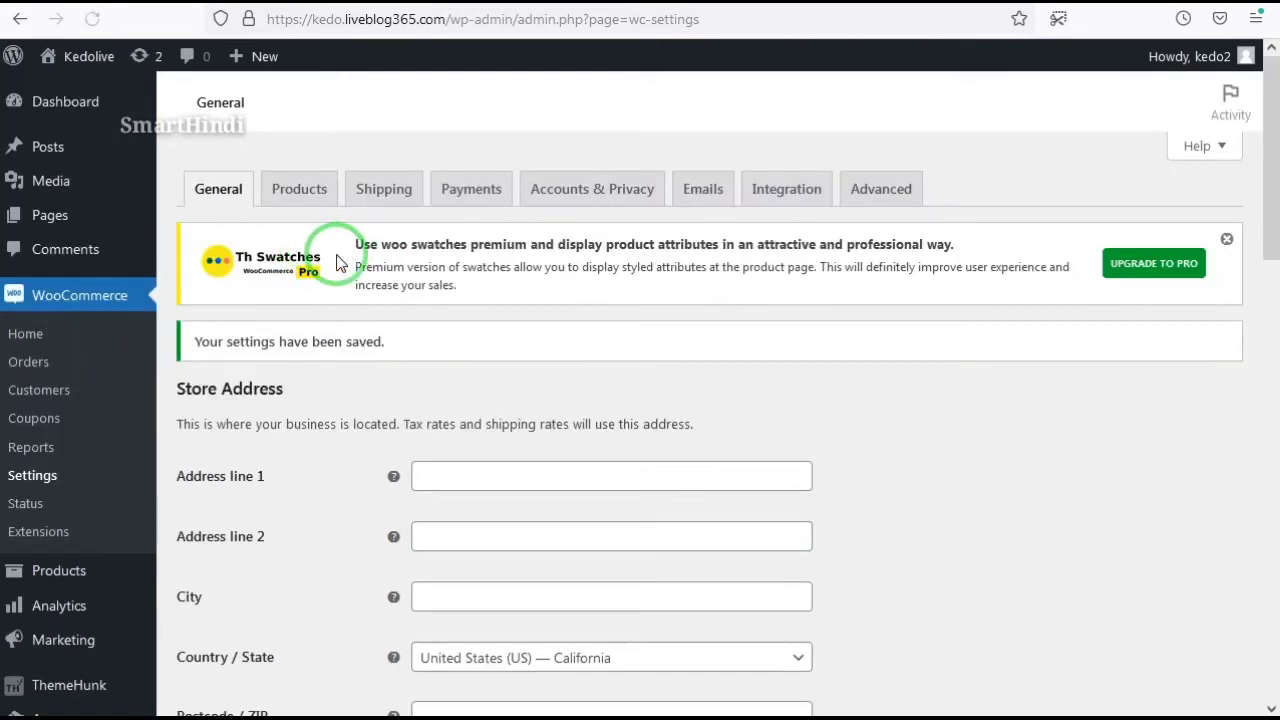
Review the WooCommerce Products settings for shop page, cart behaviour, measurement units, reviews and product ratings.
click(300, 188)
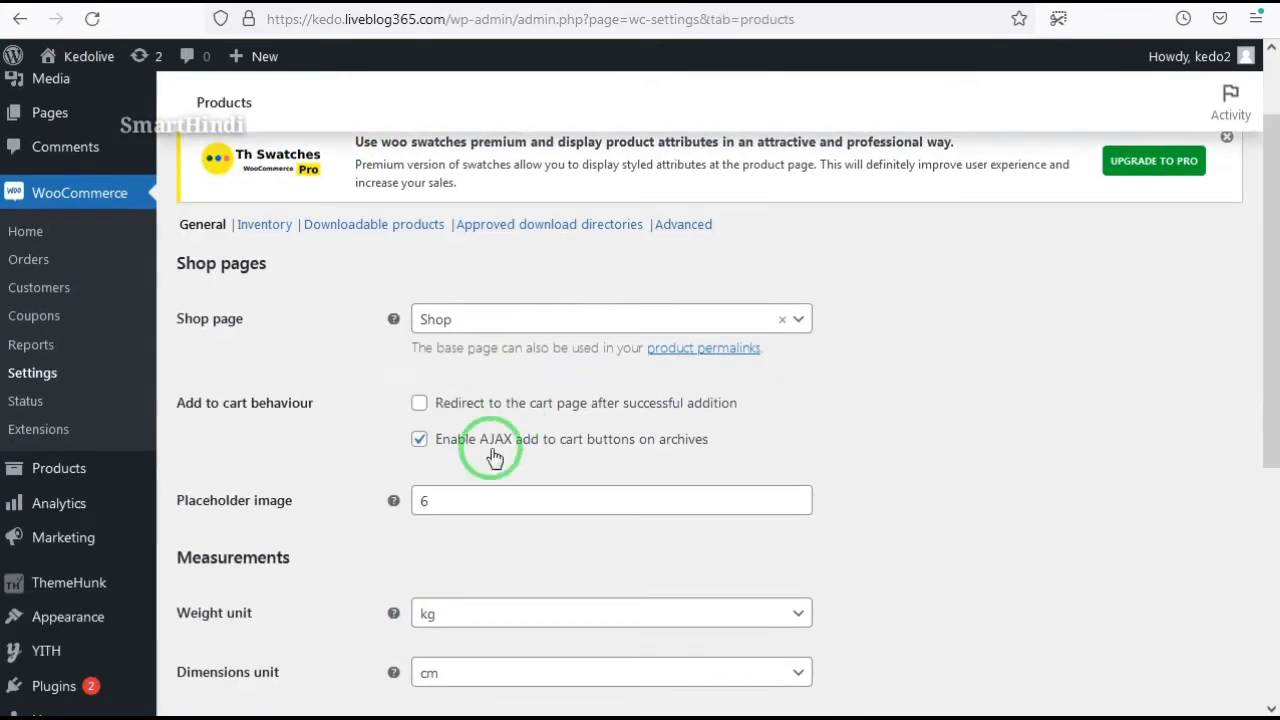
scroll(245, 518, down, 2)
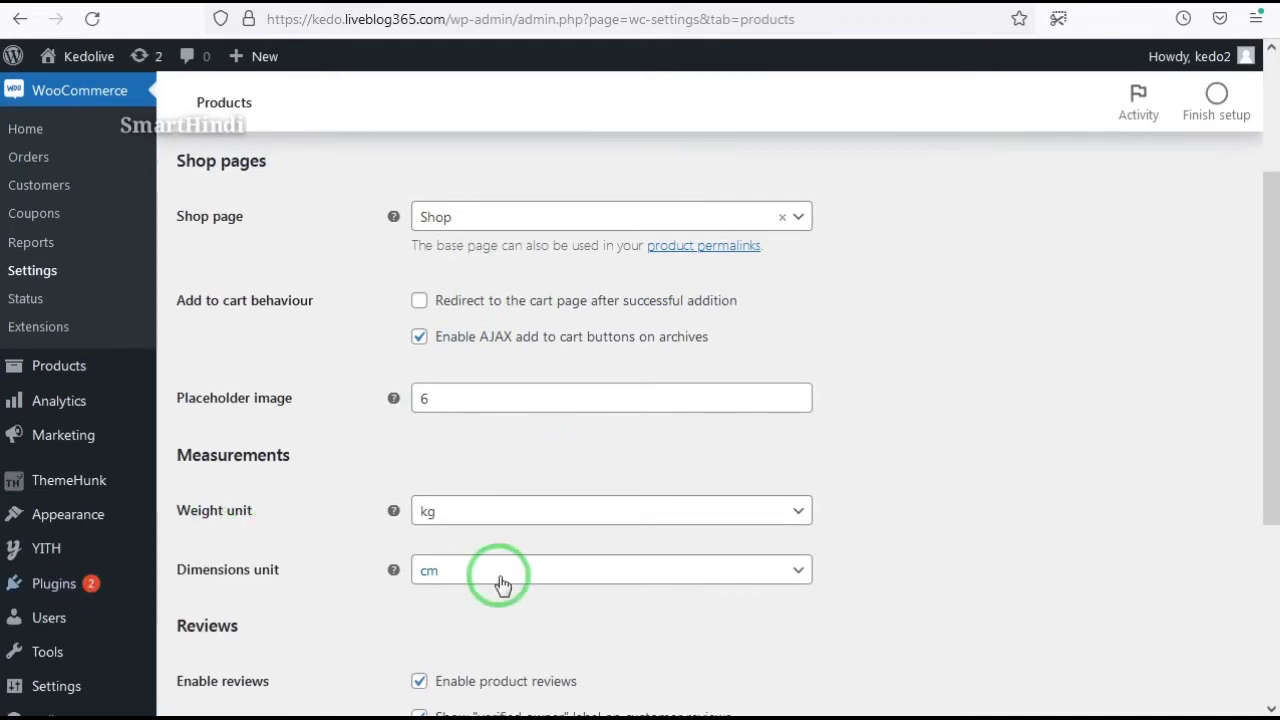
scroll(500, 586, down, 4)
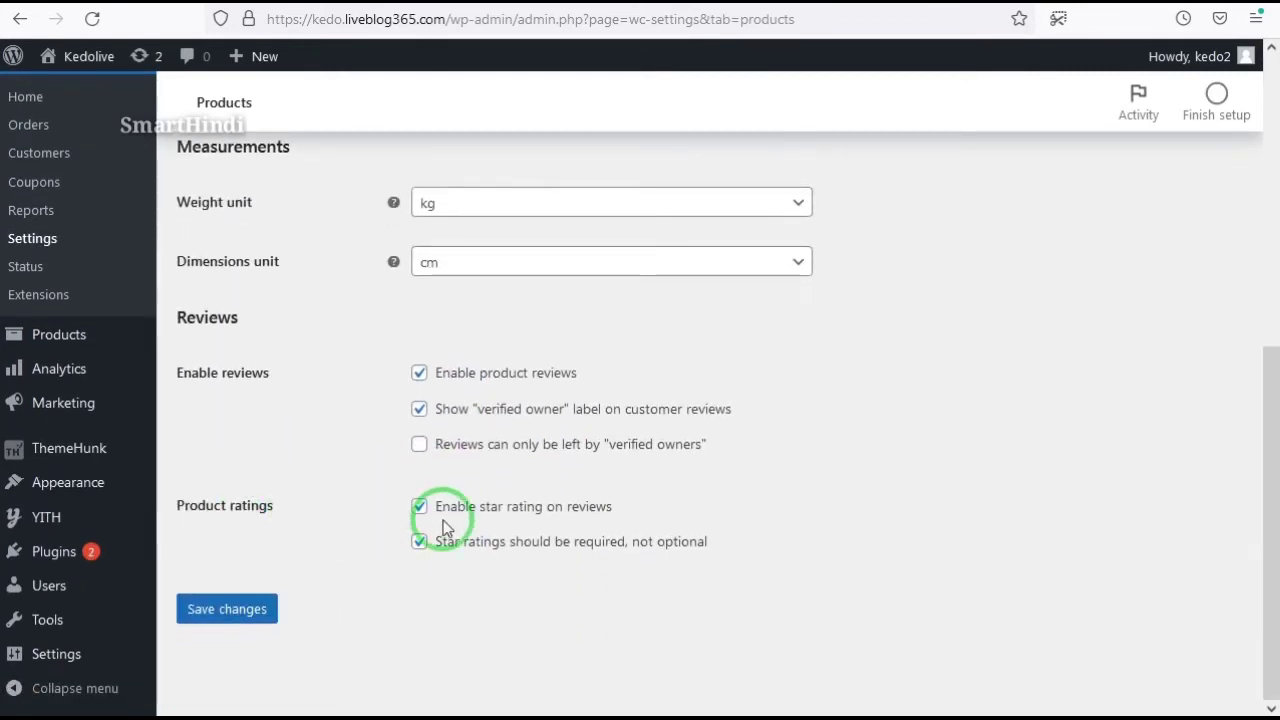
scroll(620, 515, up, 5)
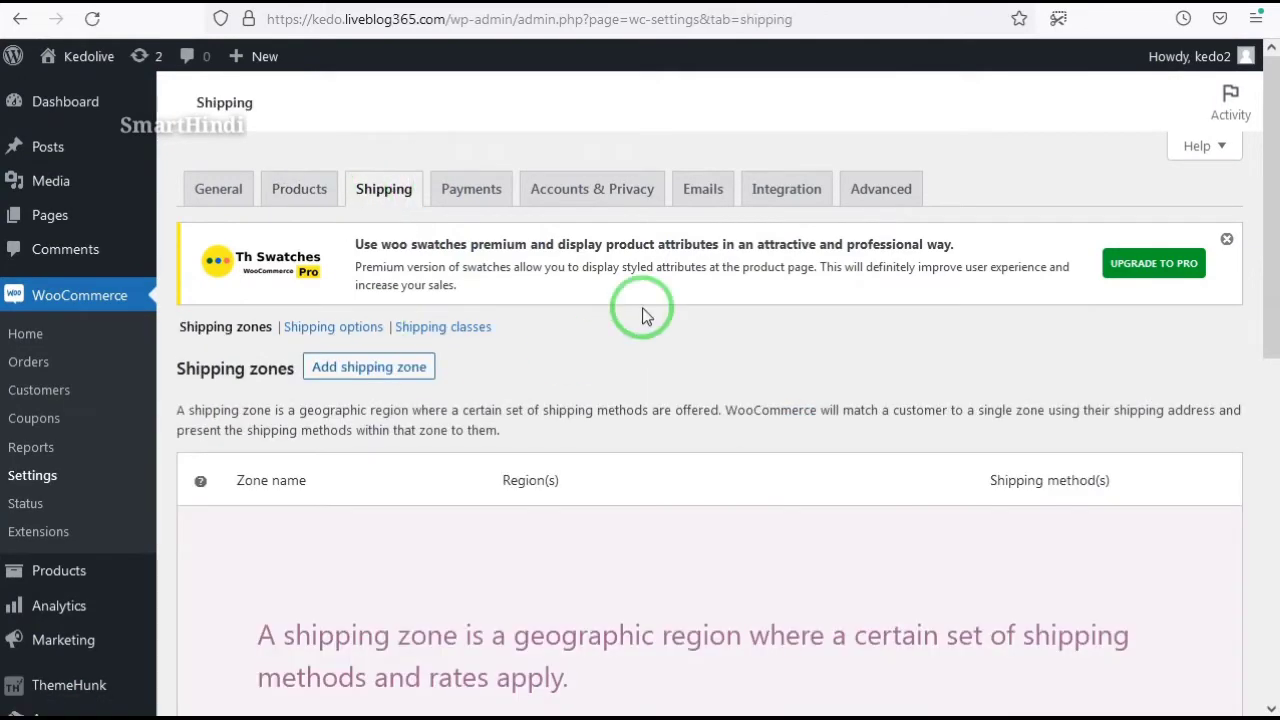
Review the WooCommerce Shipping zones explanation, its examples and the option to add a shipping zone.
scroll(670, 412, down, 3)
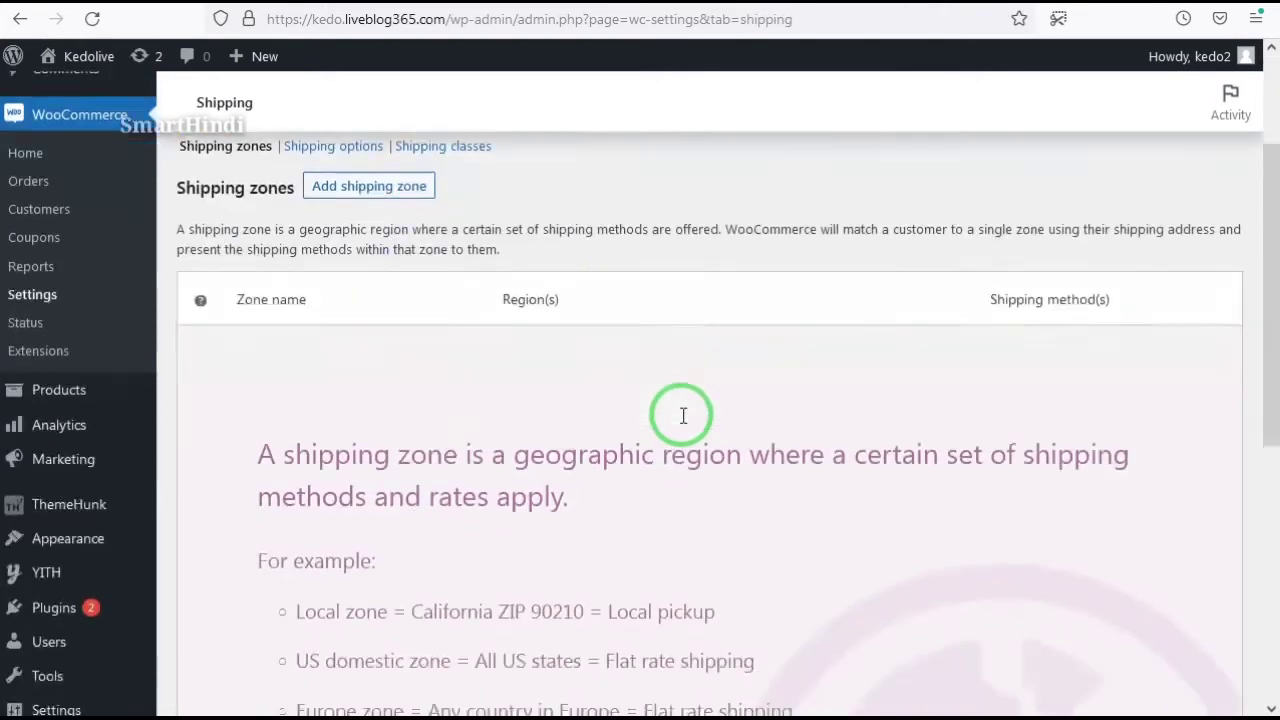
scroll(653, 408, down, 3)
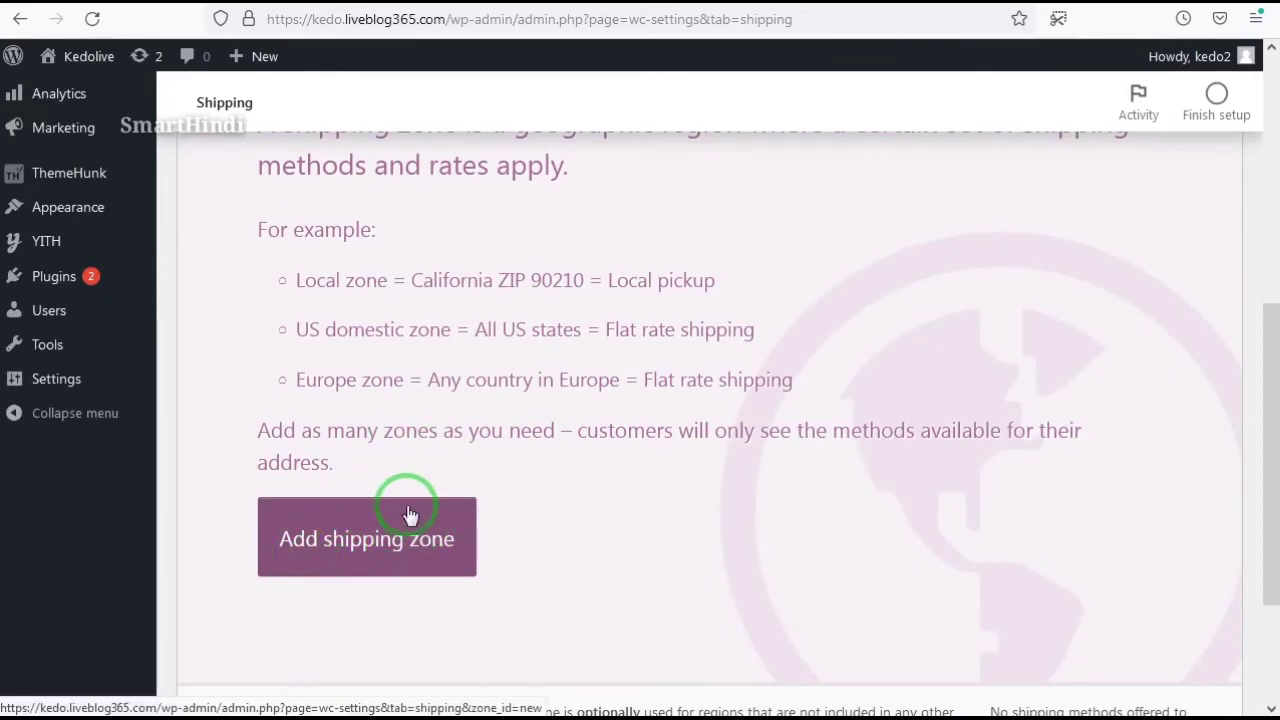
scroll(575, 385, up, 5)
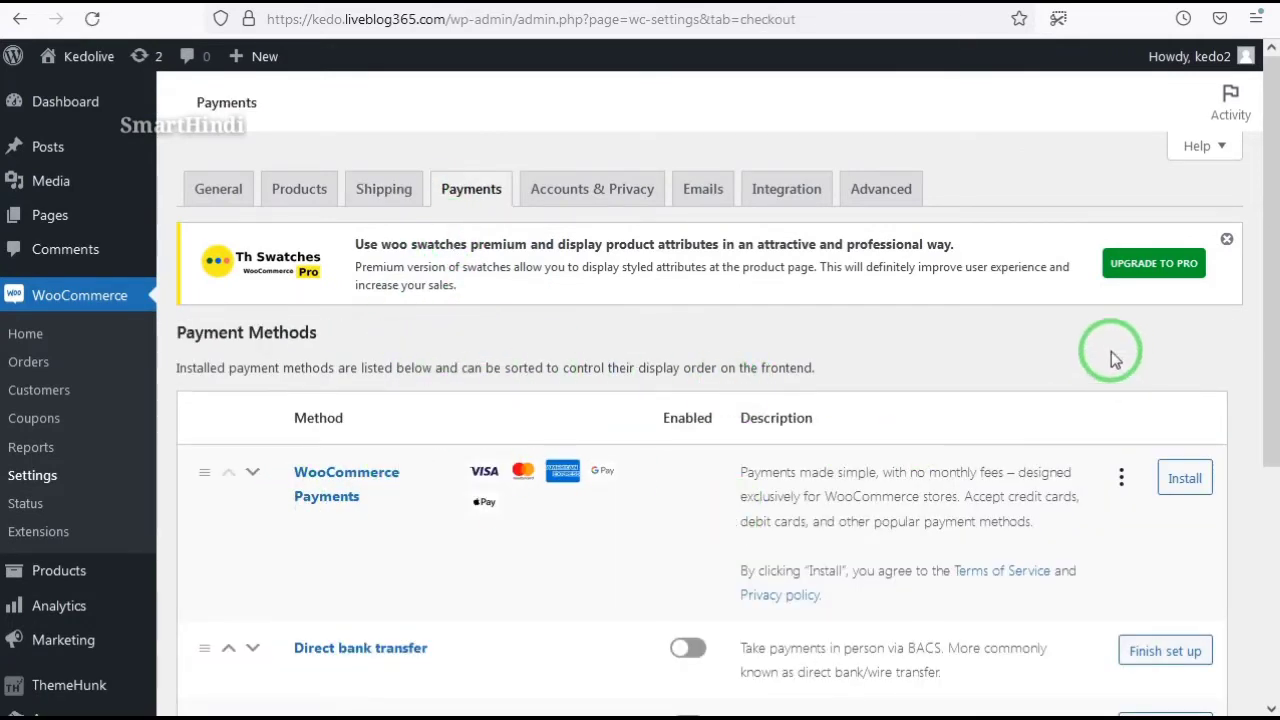
Enable the Cash on delivery payment method and open the page of other payment providers.
scroll(880, 395, down, 2)
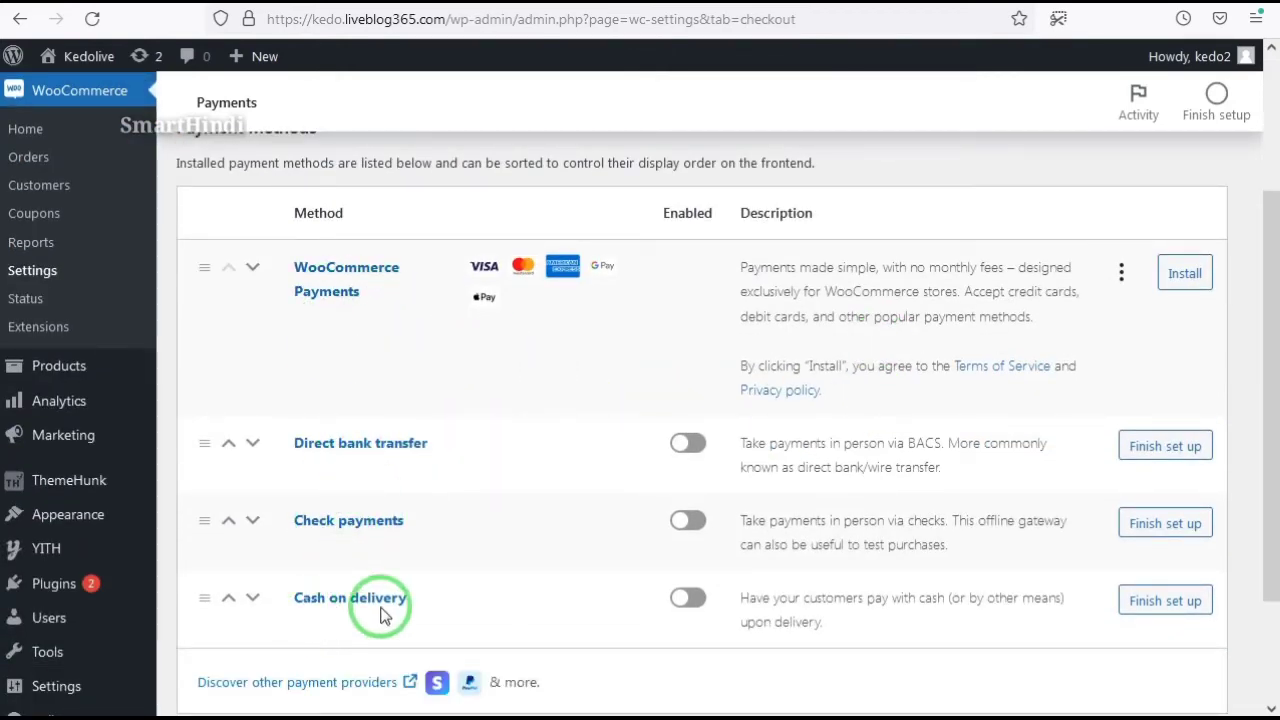
scroll(900, 497, down, 1)
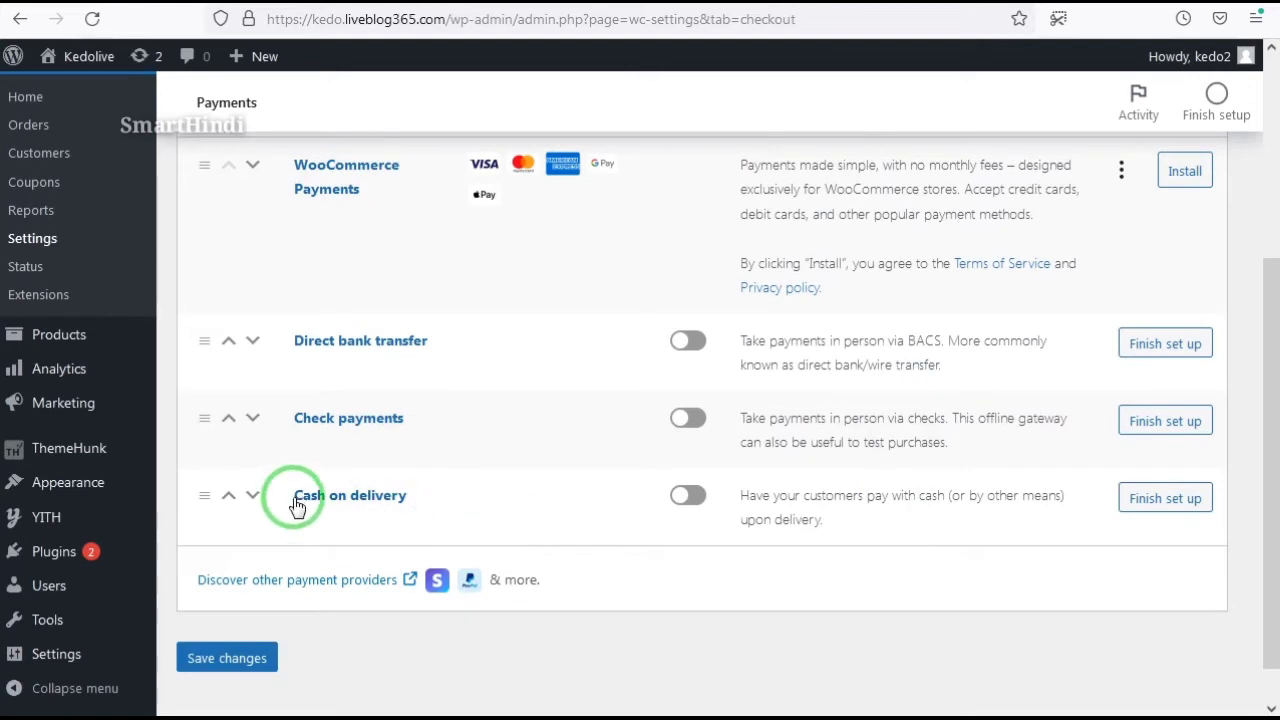
click(688, 497)
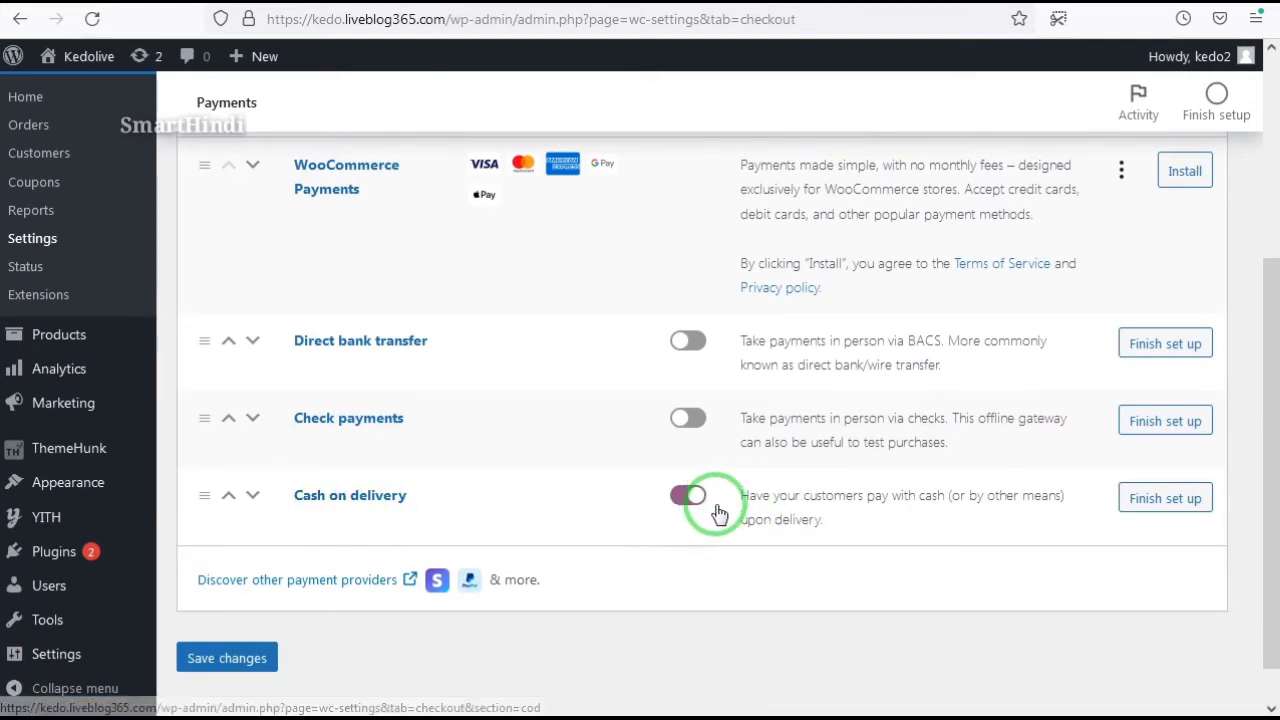
click(236, 592)
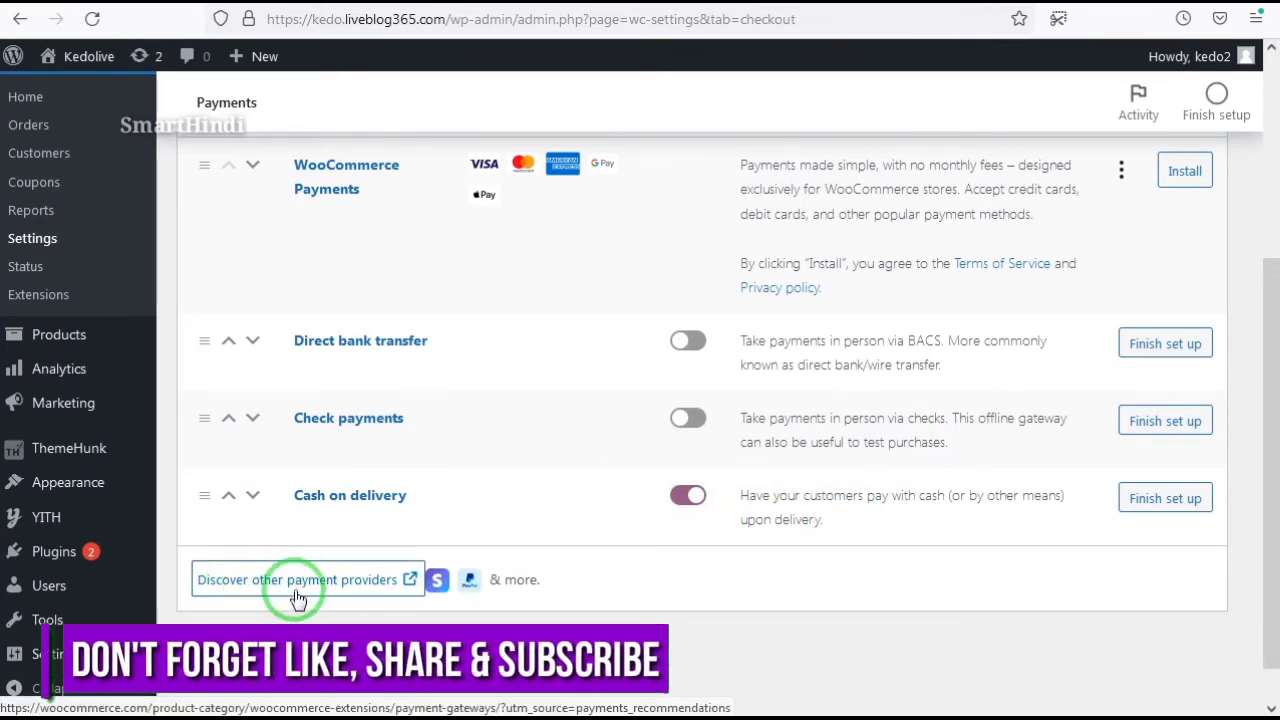
Switch to the live store, reload its home page and check the currency symbol on the Top Organic Products prices.
click(235, 657)
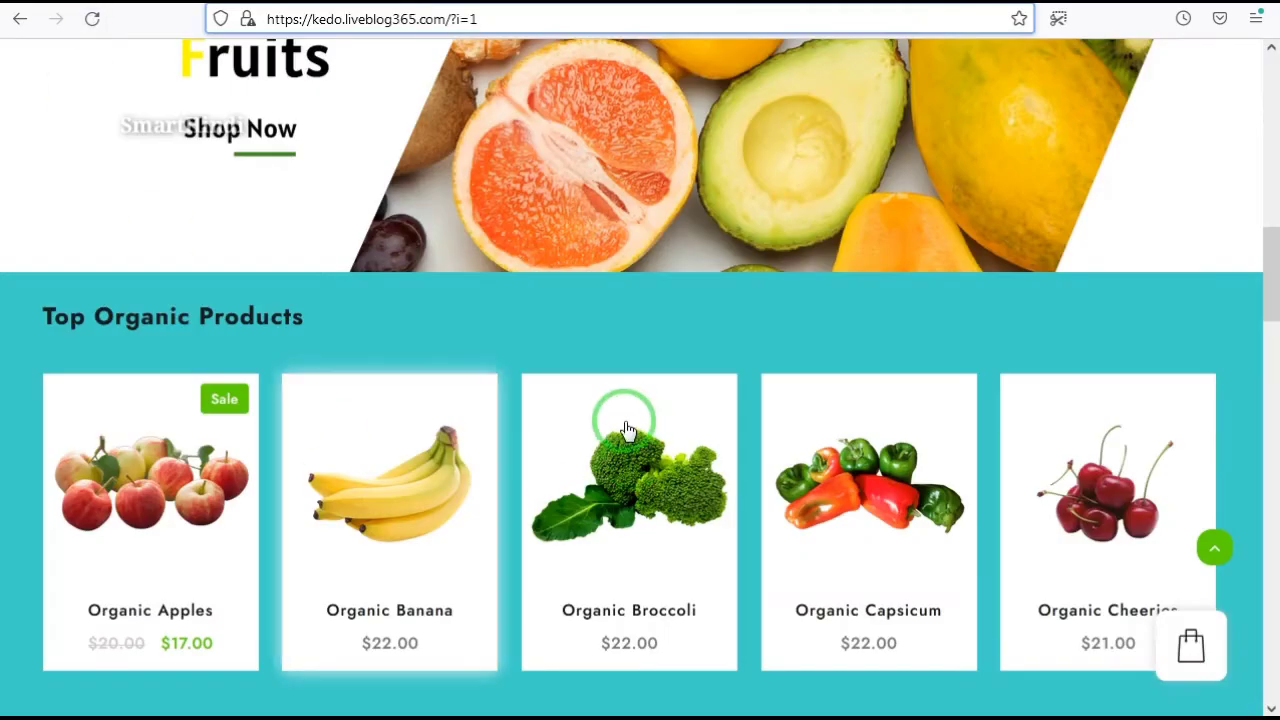
scroll(623, 518, up, 10)
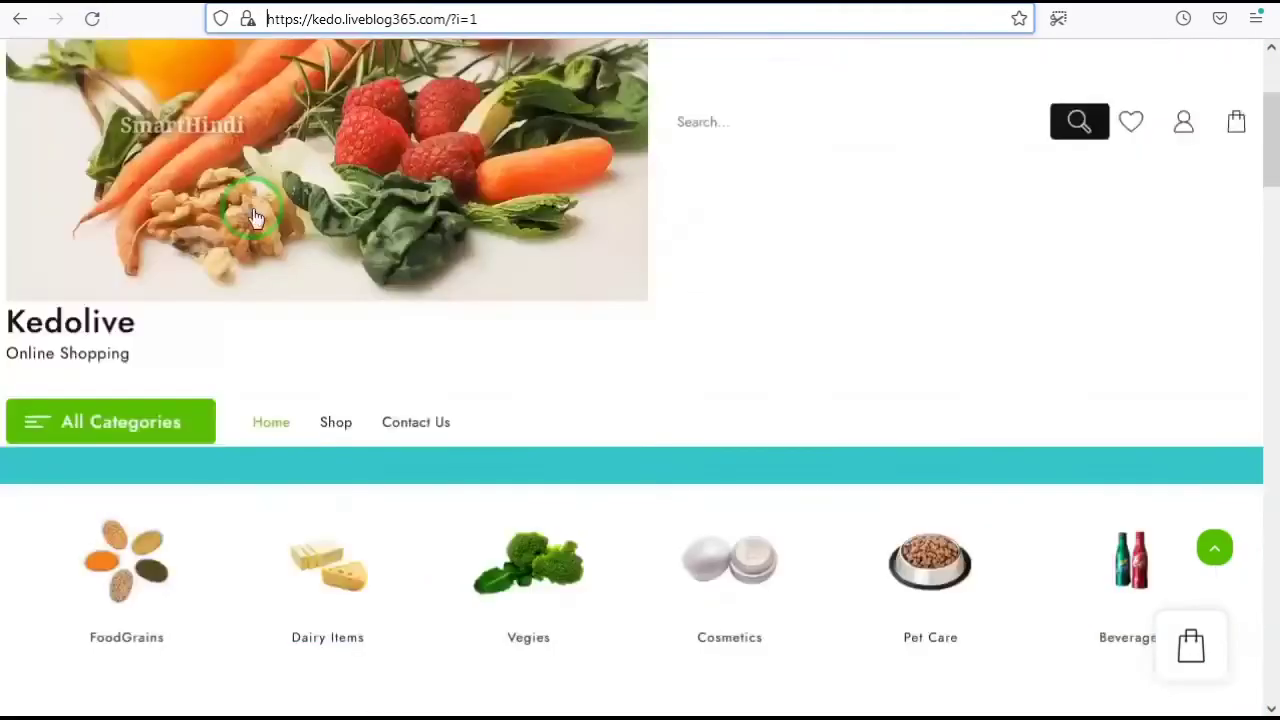
click(92, 19)
click(331, 383)
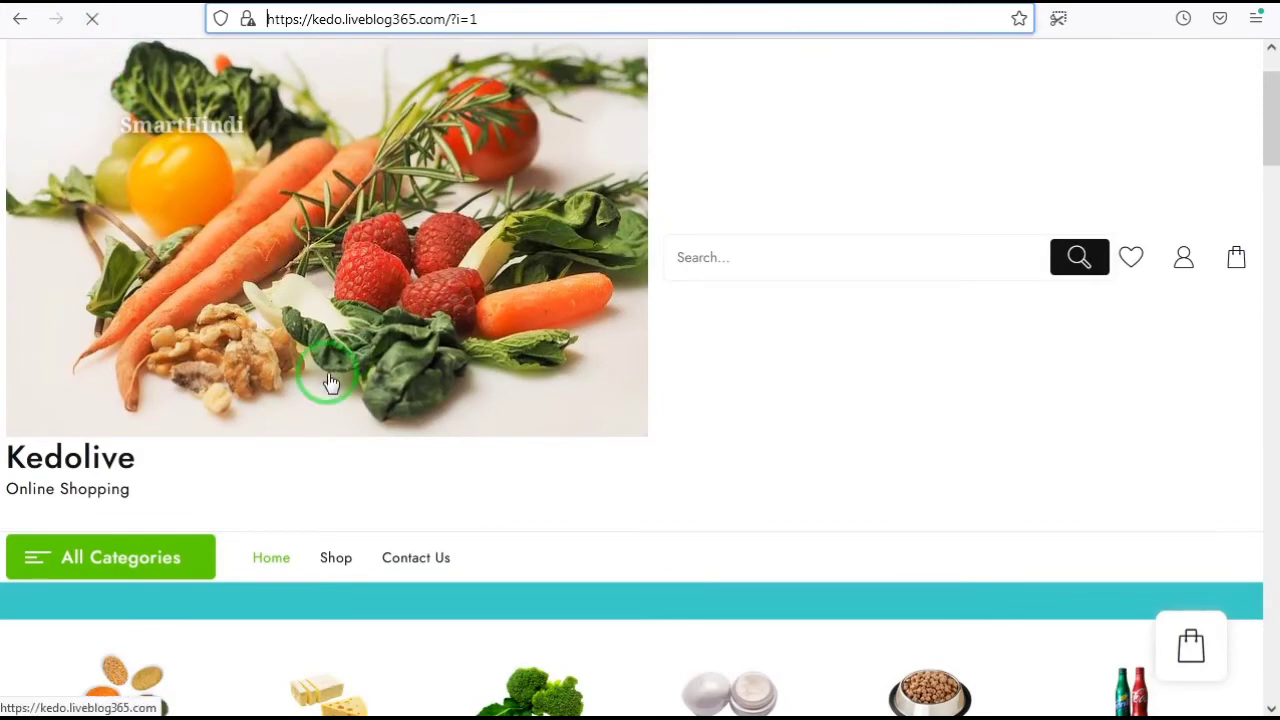
scroll(842, 322, down, 6)
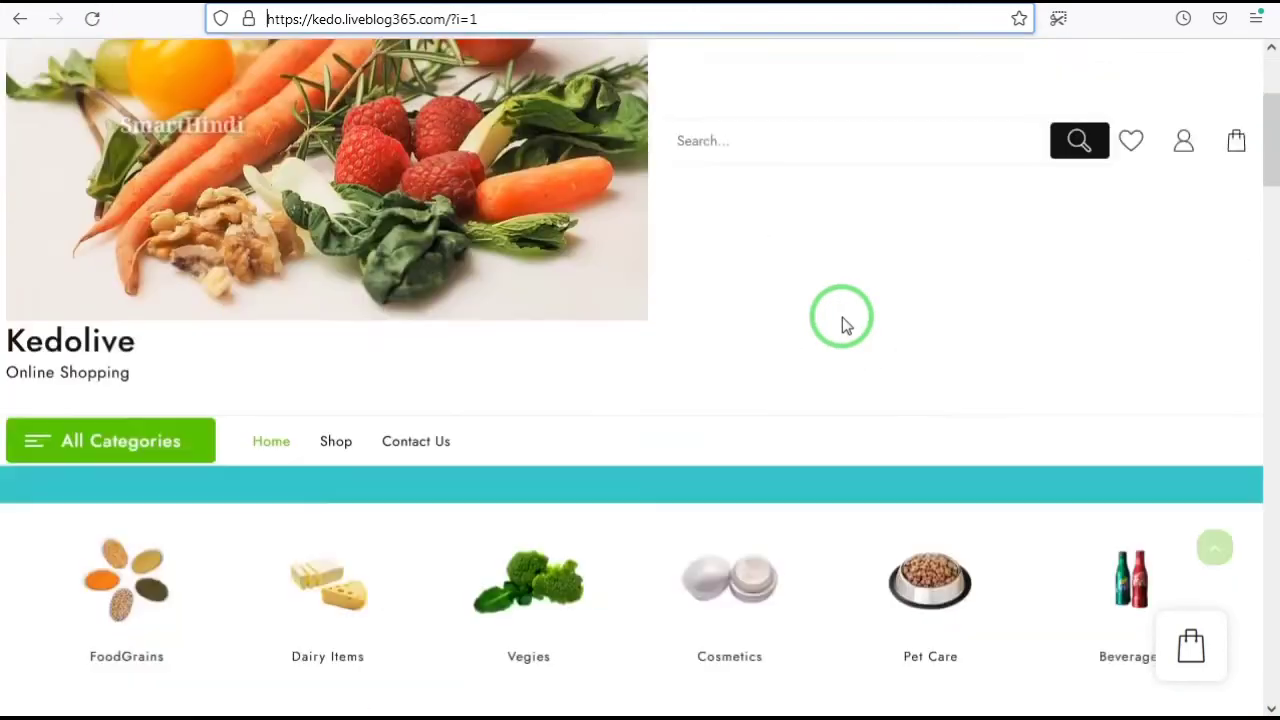
scroll(591, 349, down, 8)
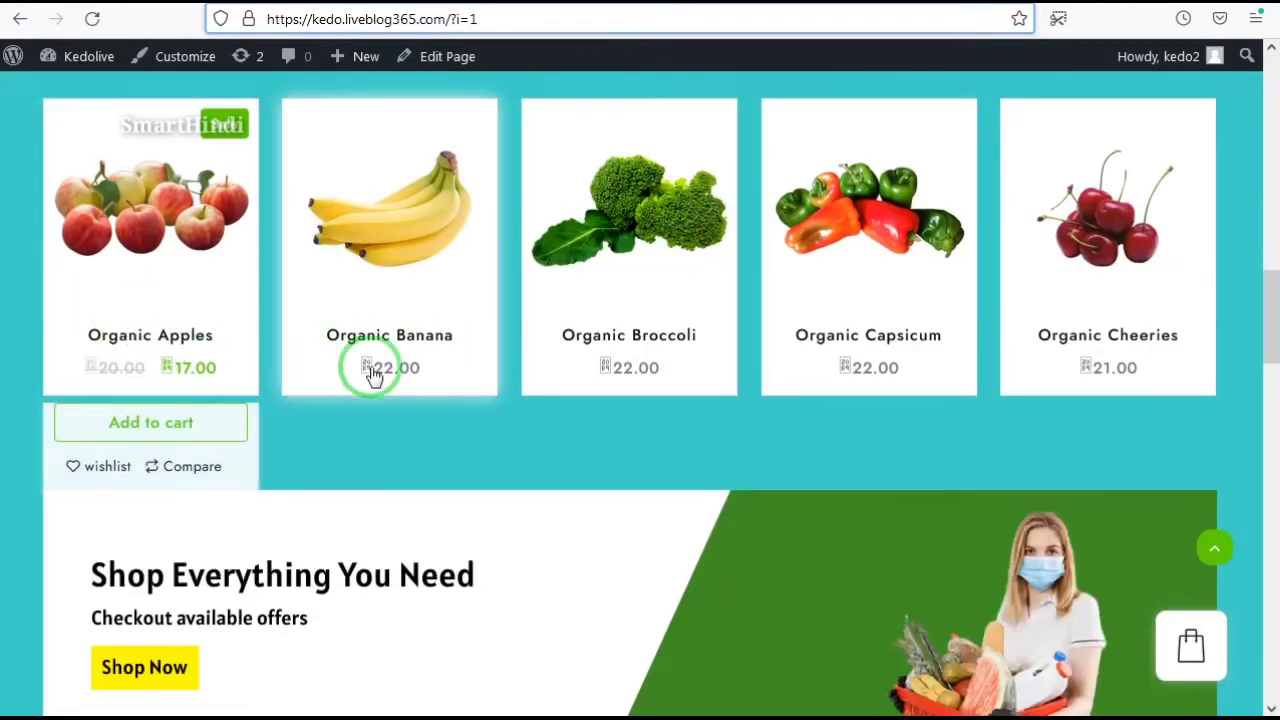
Add Organic Banana to the cart from the home page and proceed to checkout.
mouse_move(370, 368)
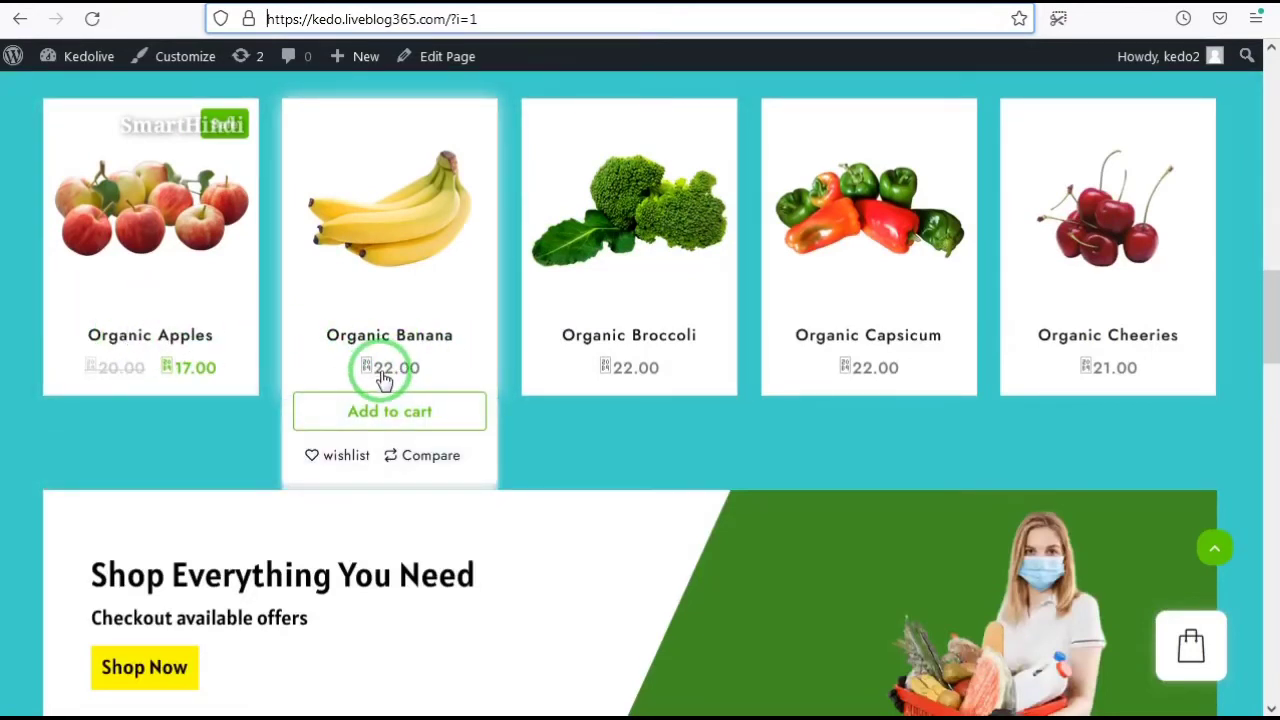
click(396, 417)
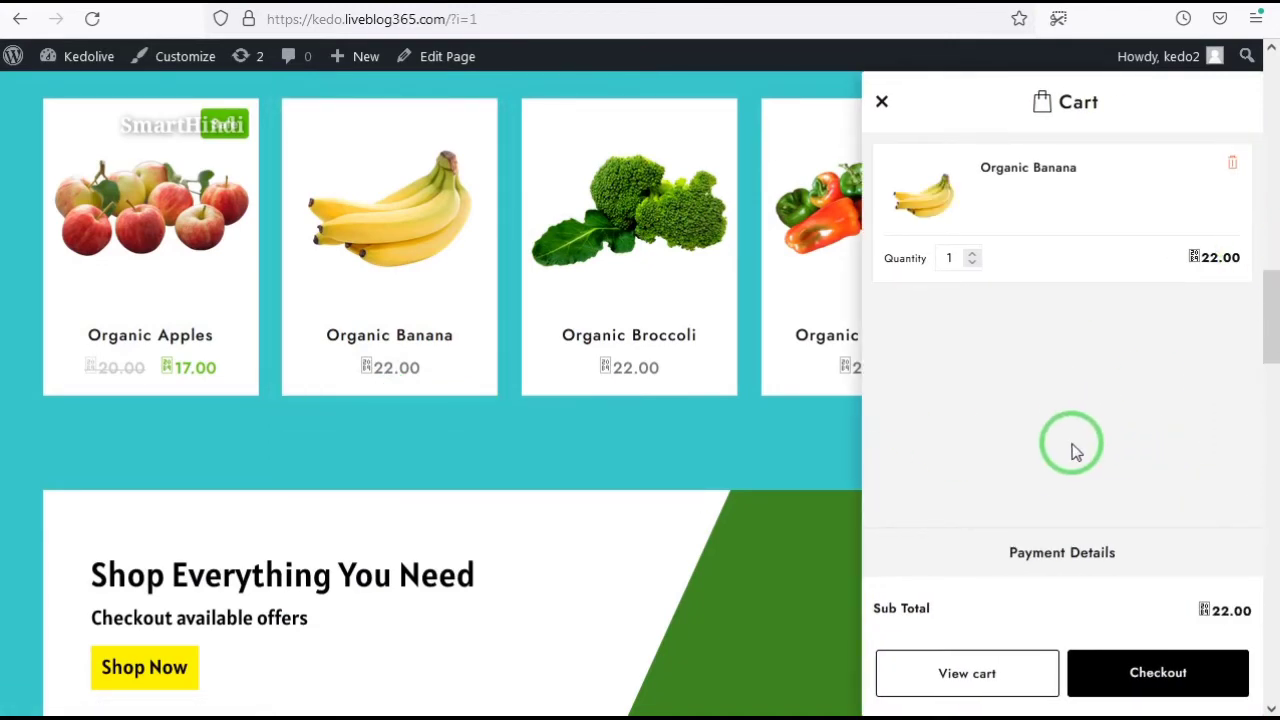
click(1115, 695)
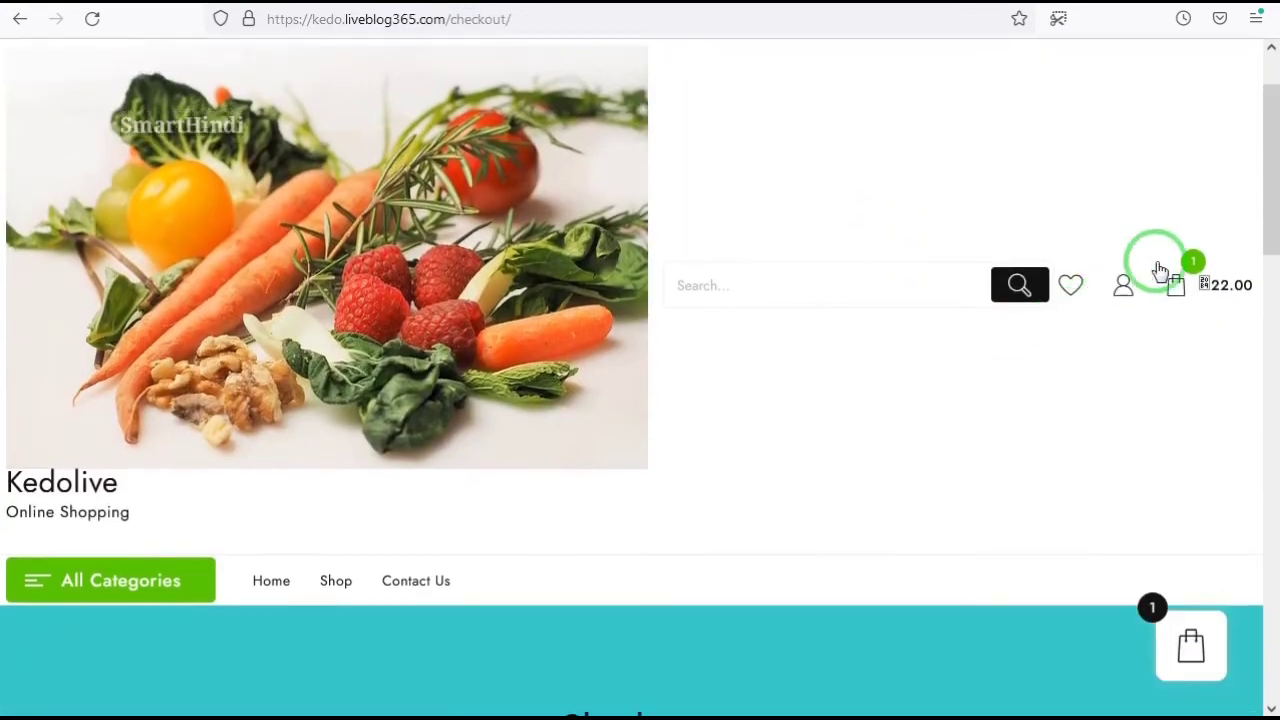
Examine the checkout page's billing fields, order summary, Cash on delivery option, order placement area and footer.
scroll(680, 390, down, 5)
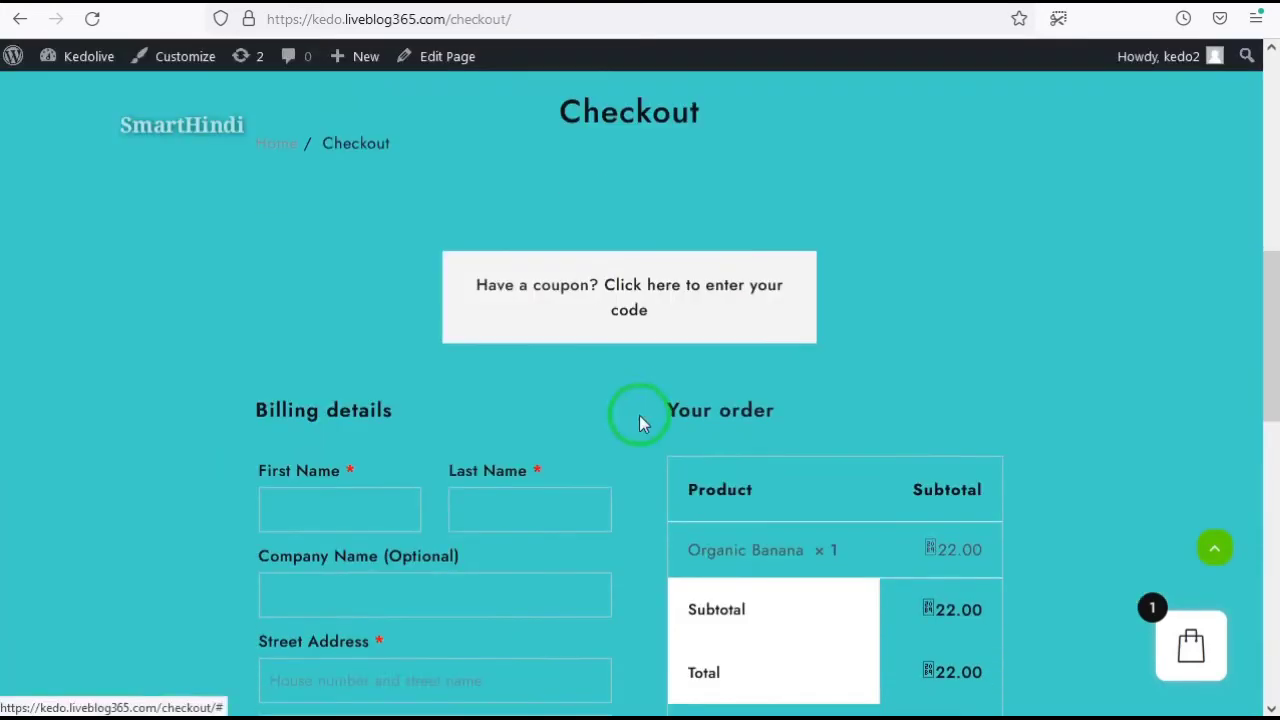
scroll(775, 412, down, 2)
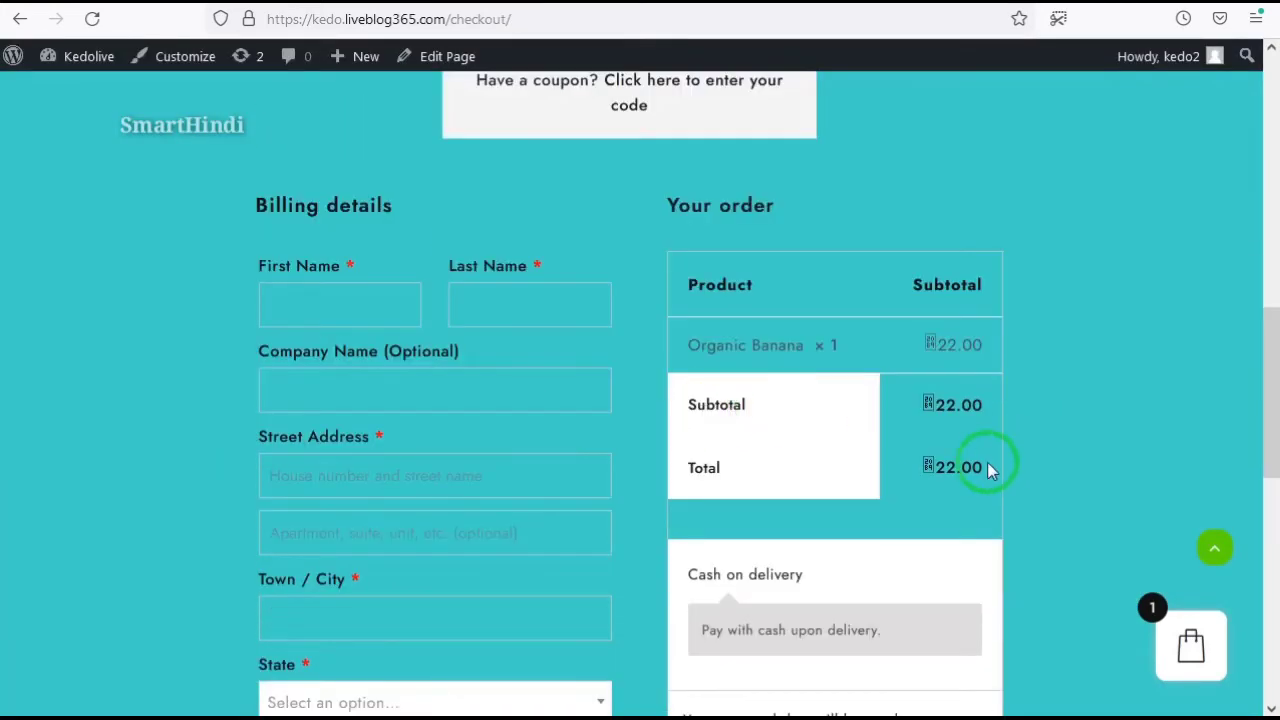
scroll(860, 515, down, 2)
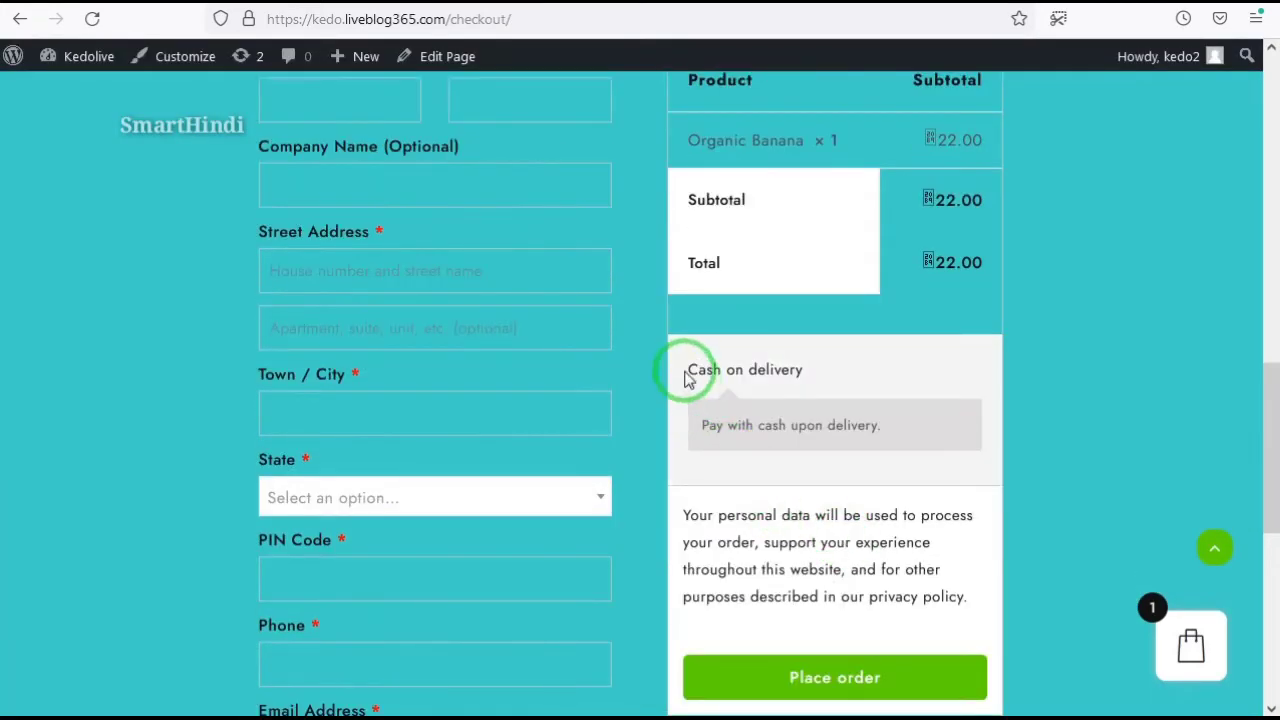
drag(686, 377, 843, 380)
click(828, 397)
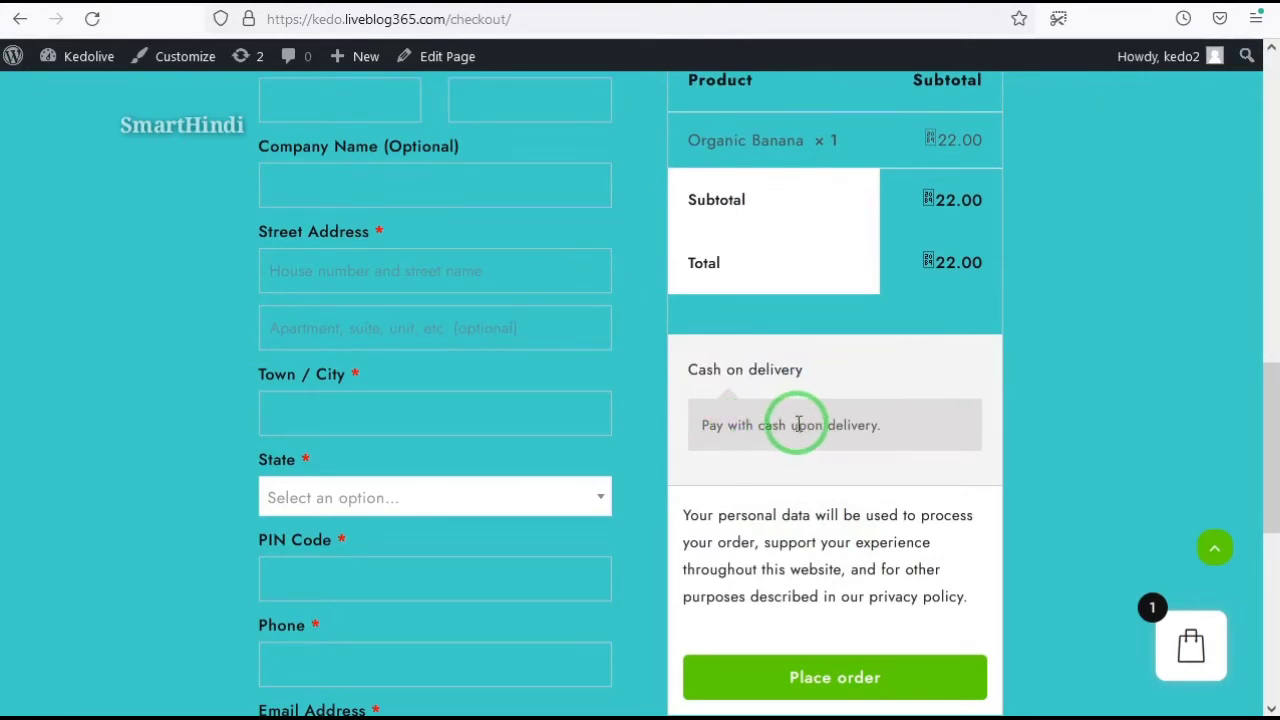
scroll(456, 518, down, 3)
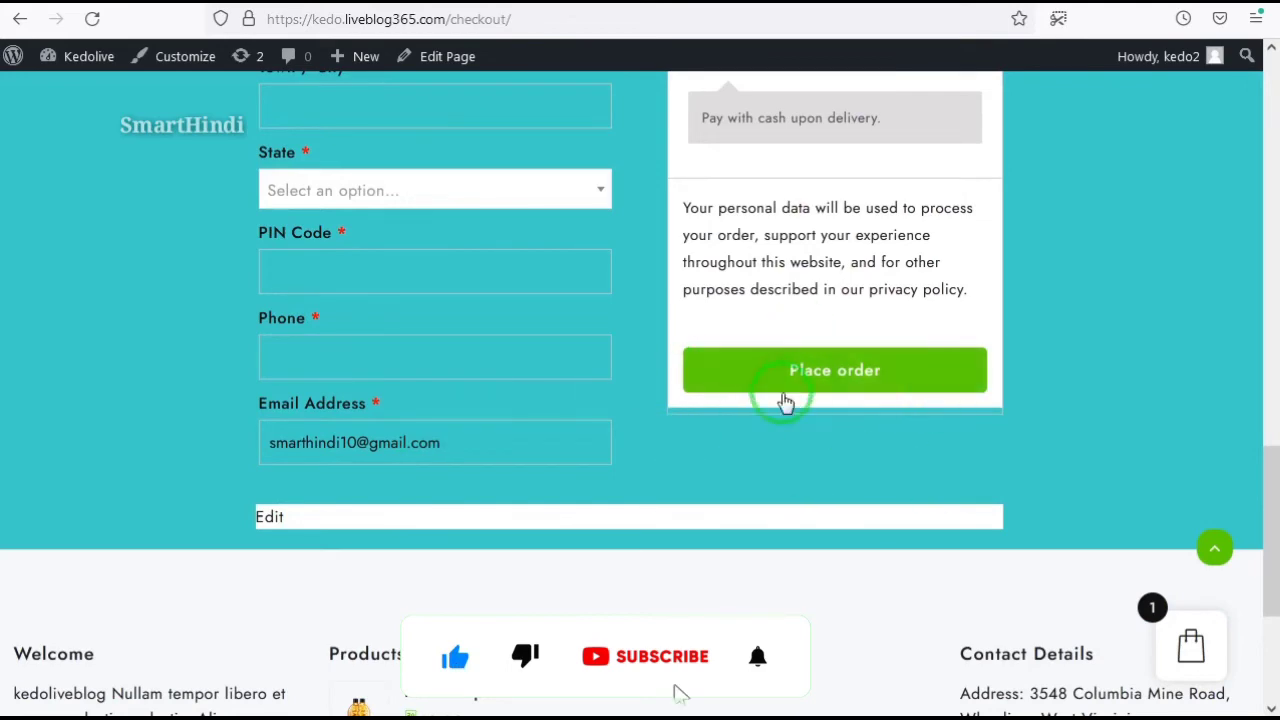
scroll(797, 402, down, 3)
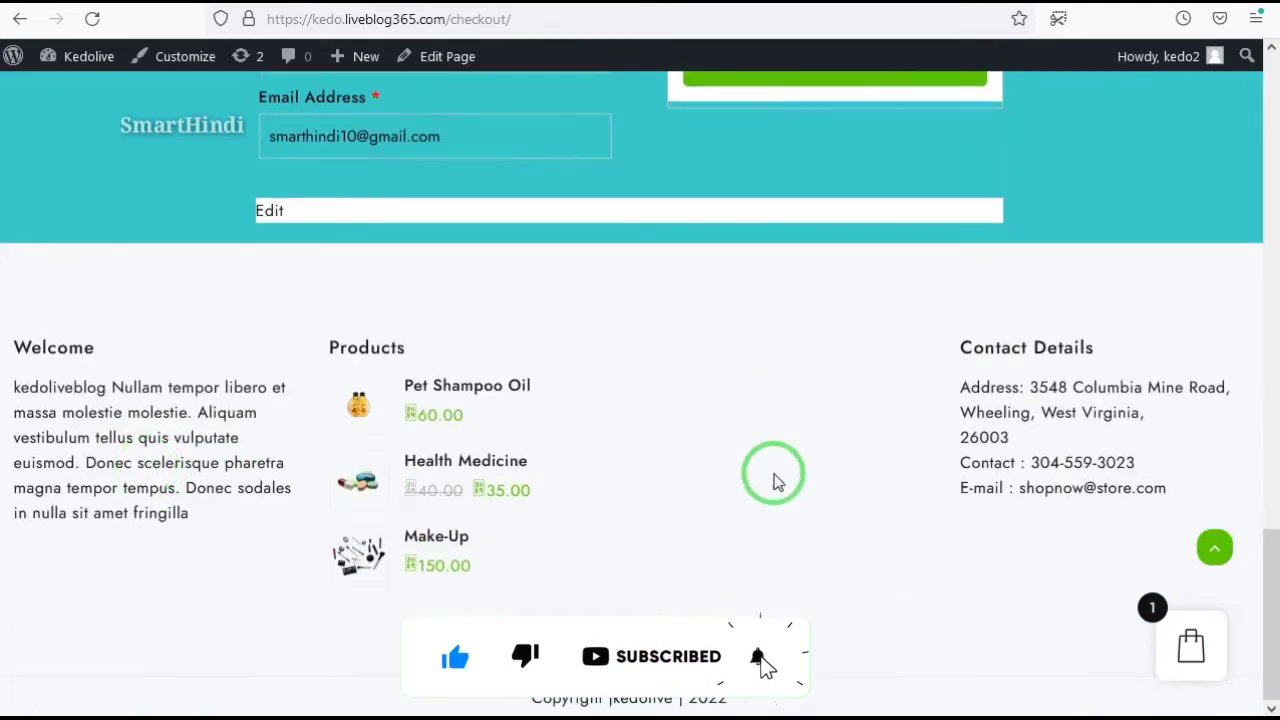
scroll(757, 306, down, 5)
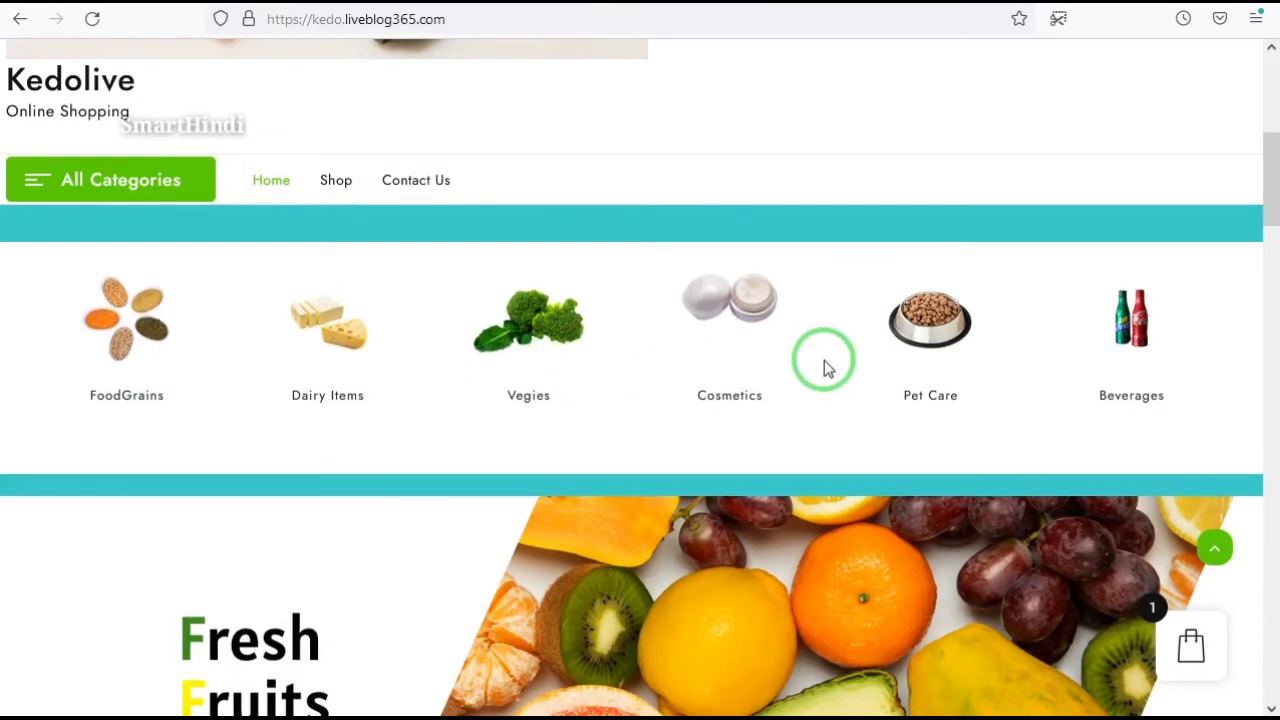
Return to the store's home page and review its category, Top Organic Products and promotional banner sections.
scroll(822, 365, down, 4)
scroll(820, 364, down, 4)
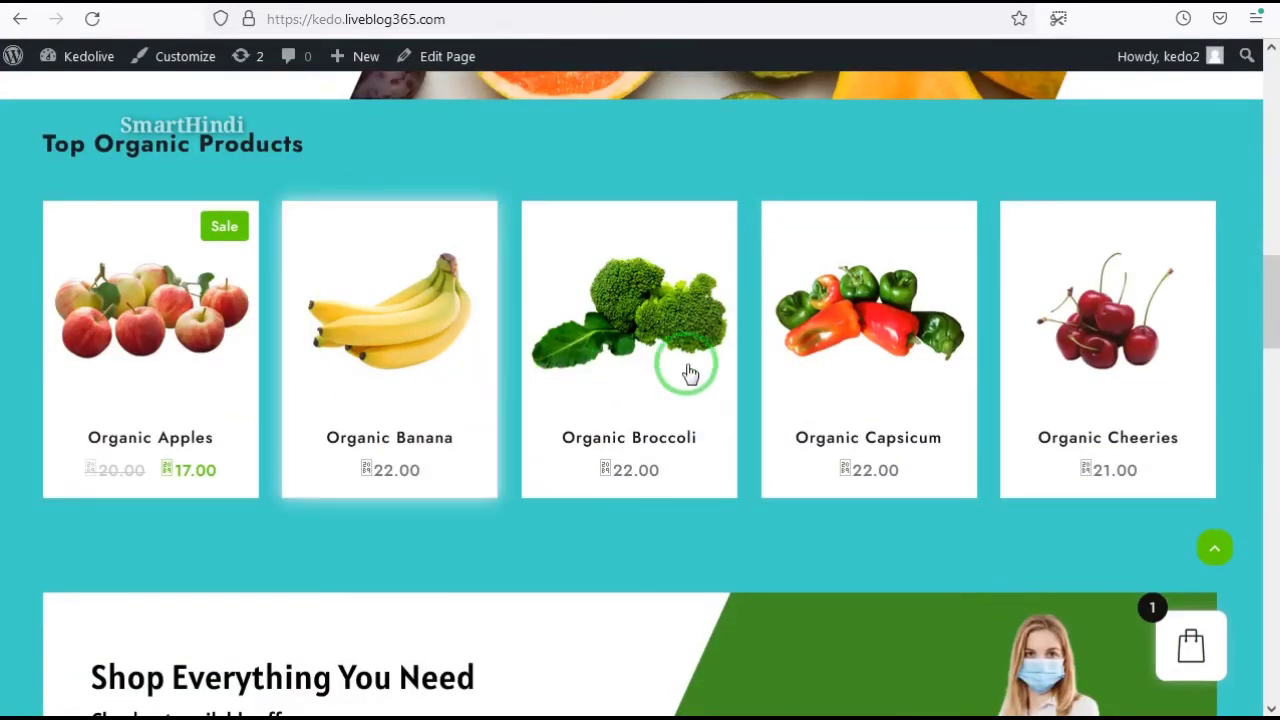
scroll(1090, 390, down, 2)
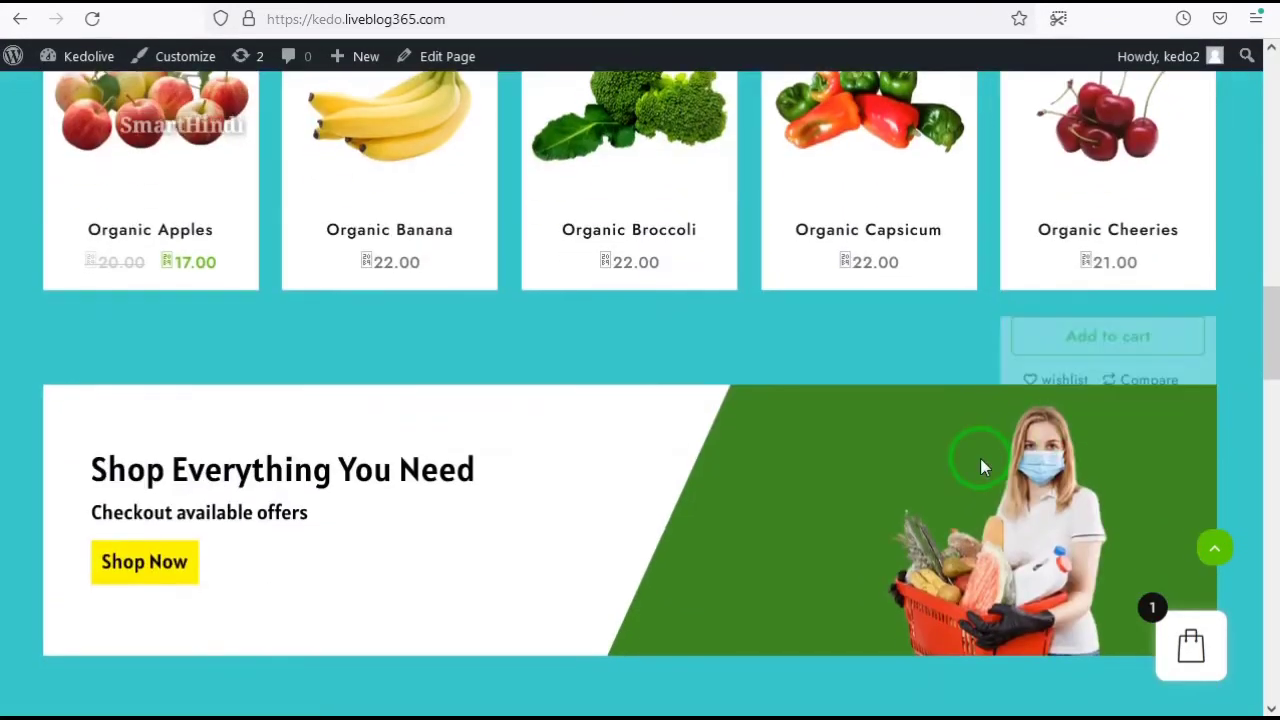
scroll(975, 455, down, 4)
scroll(922, 455, down, 2)
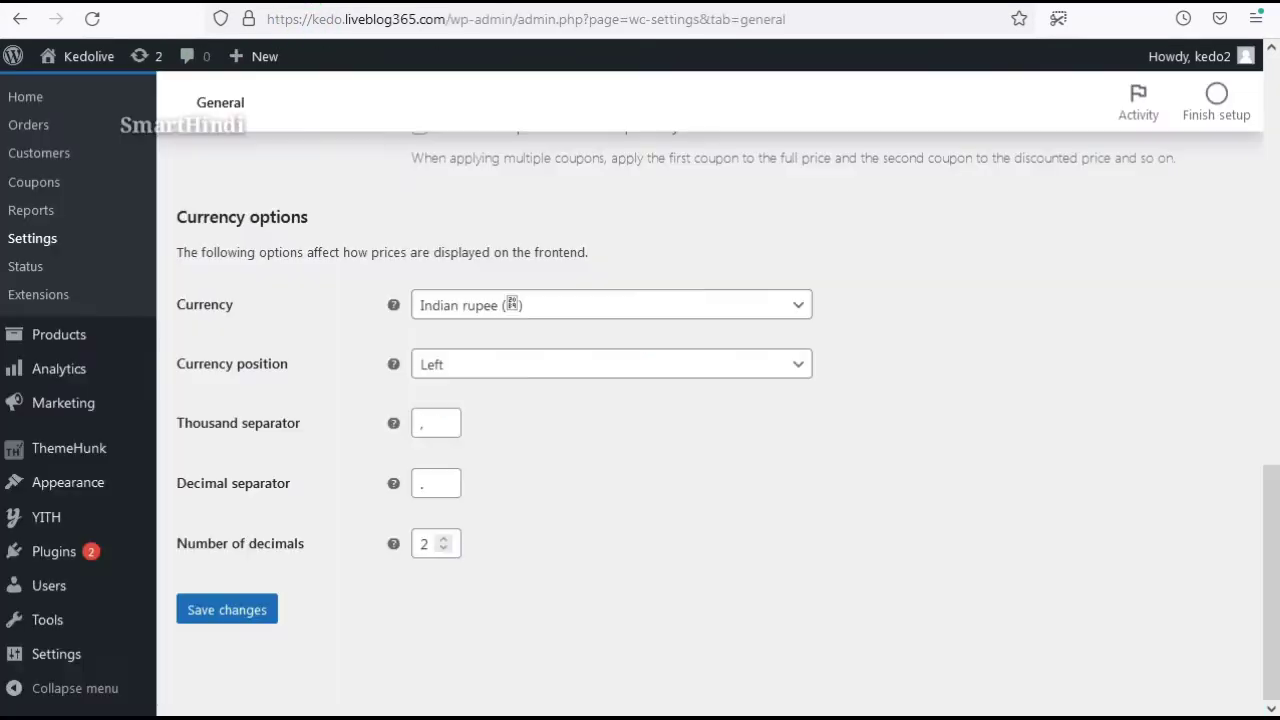
Open the list of all products in the WordPress admin and open Organic Banana for editing.
mouse_move(56, 342)
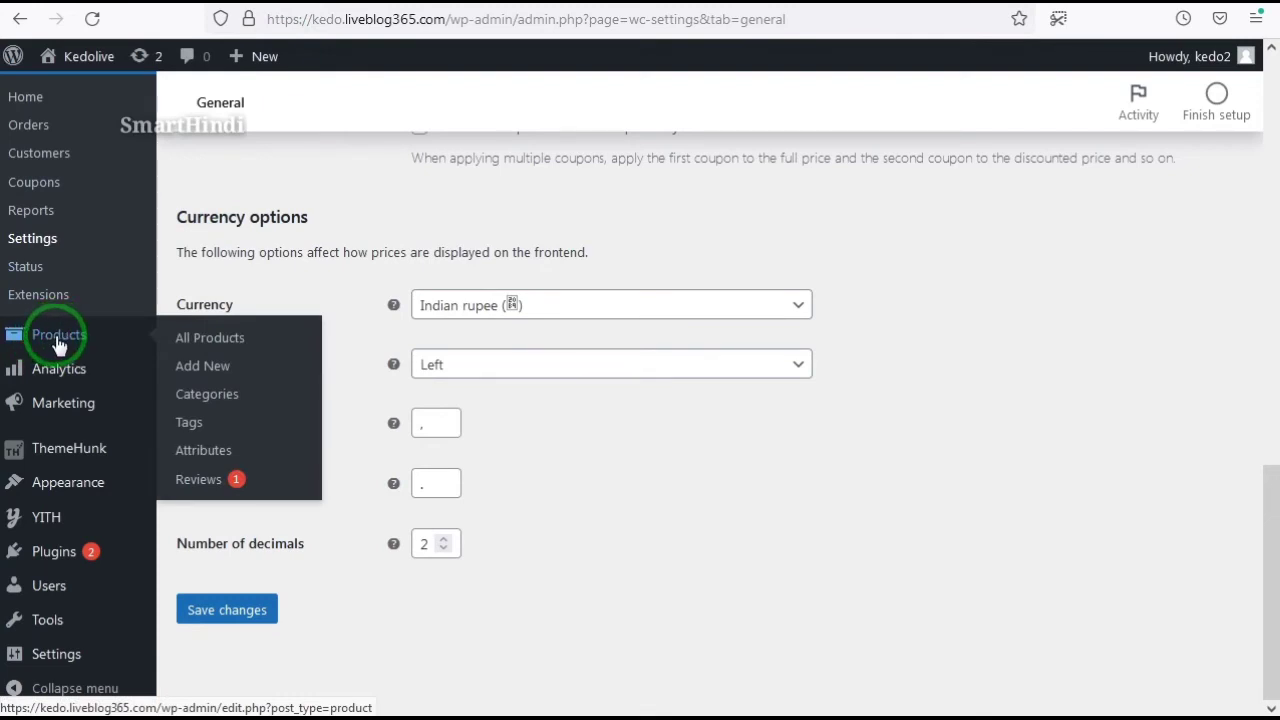
click(205, 343)
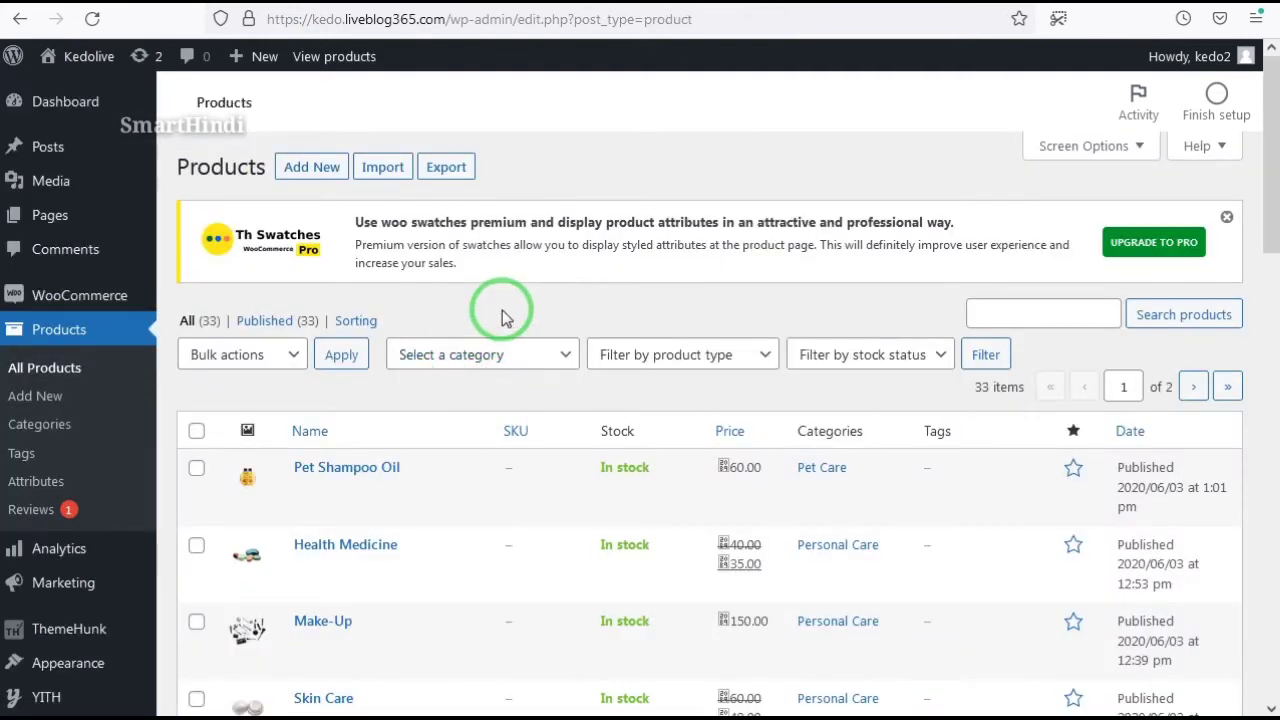
scroll(503, 316, down, 2)
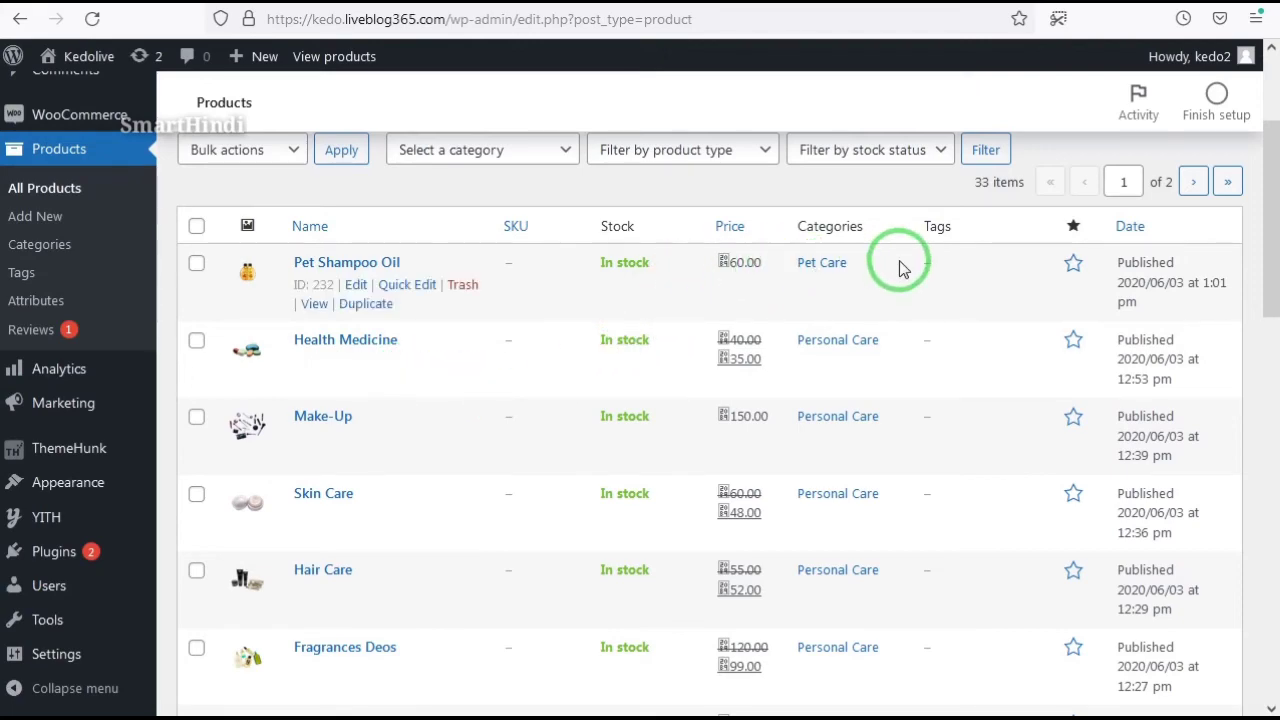
scroll(723, 434, down, 2)
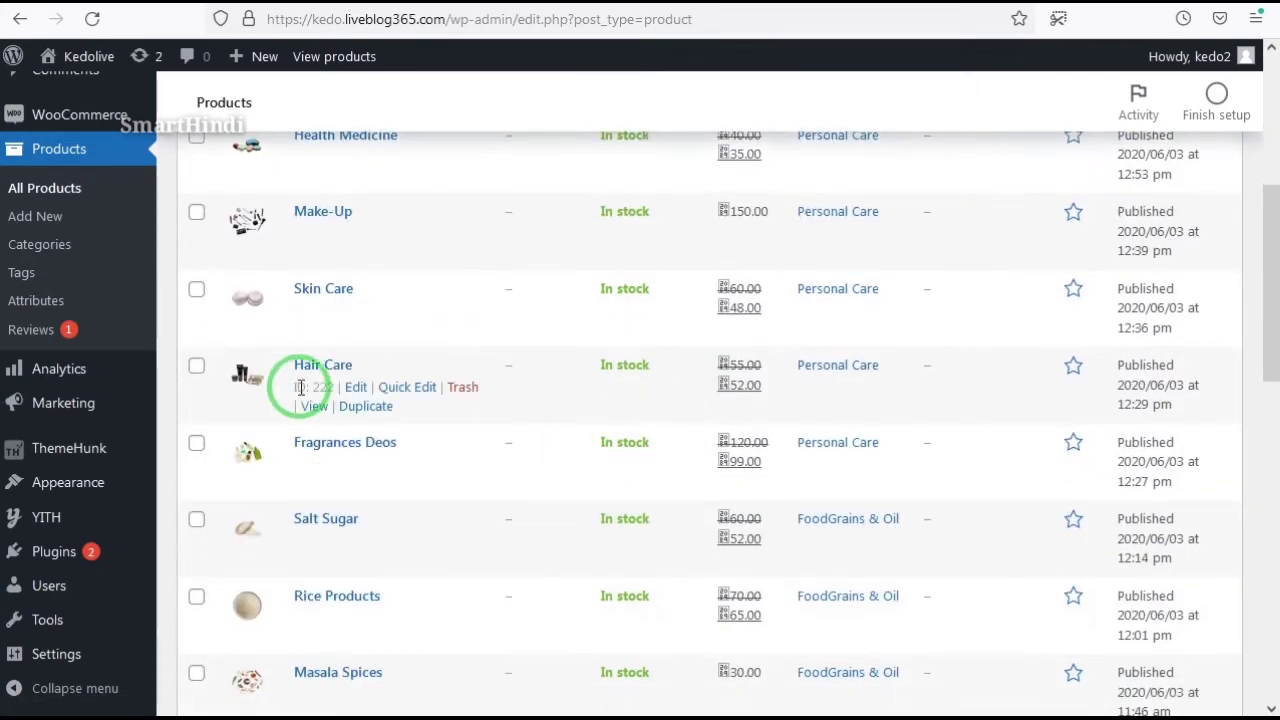
scroll(391, 540, down, 3)
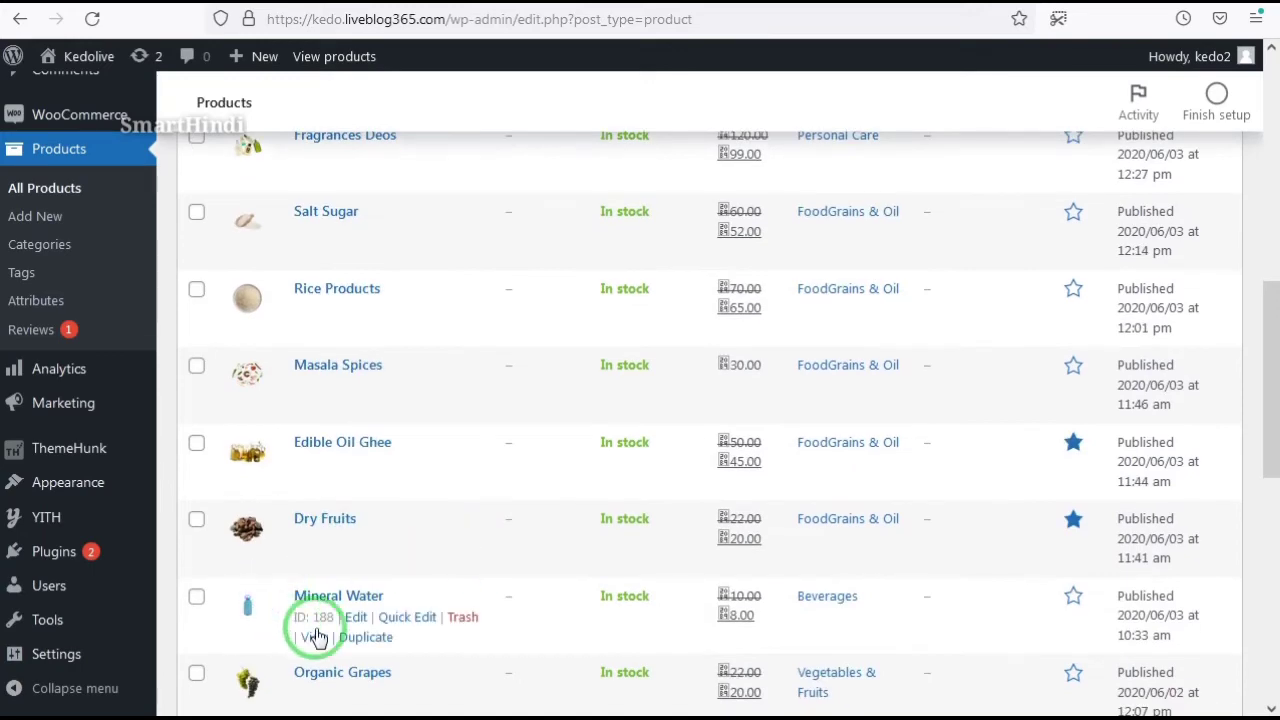
scroll(318, 637, down, 2)
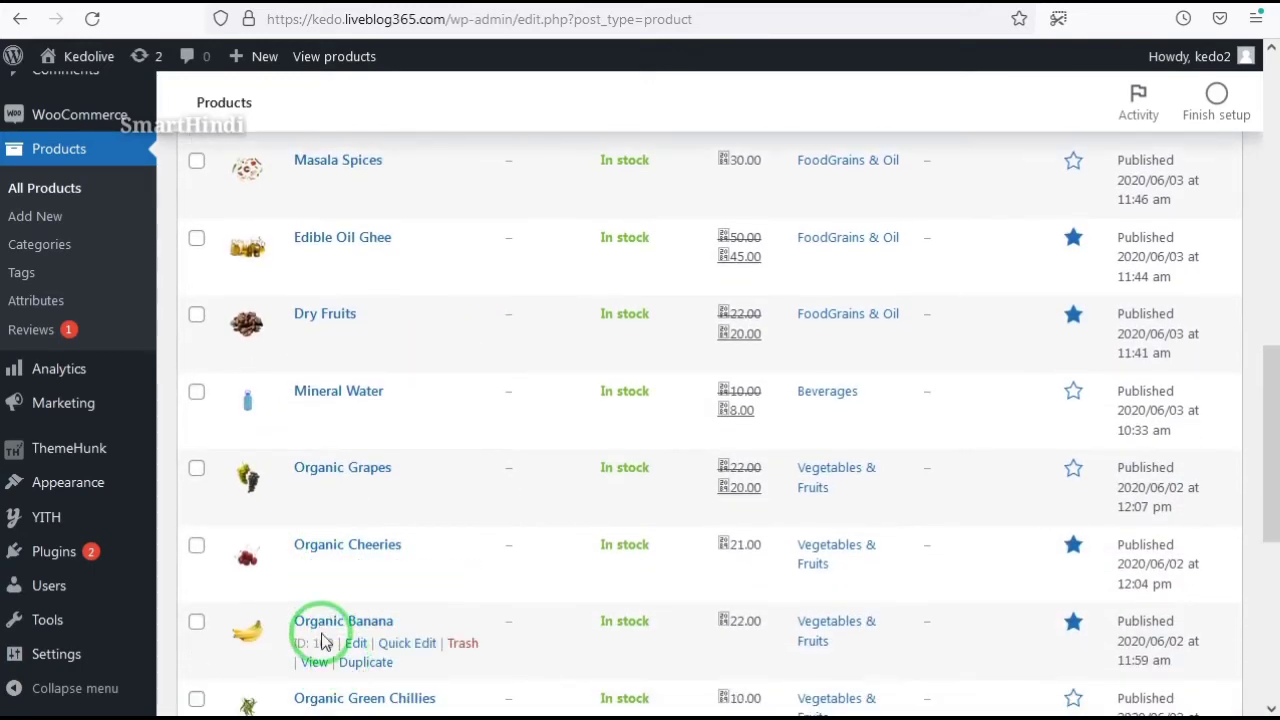
scroll(393, 622, down, 2)
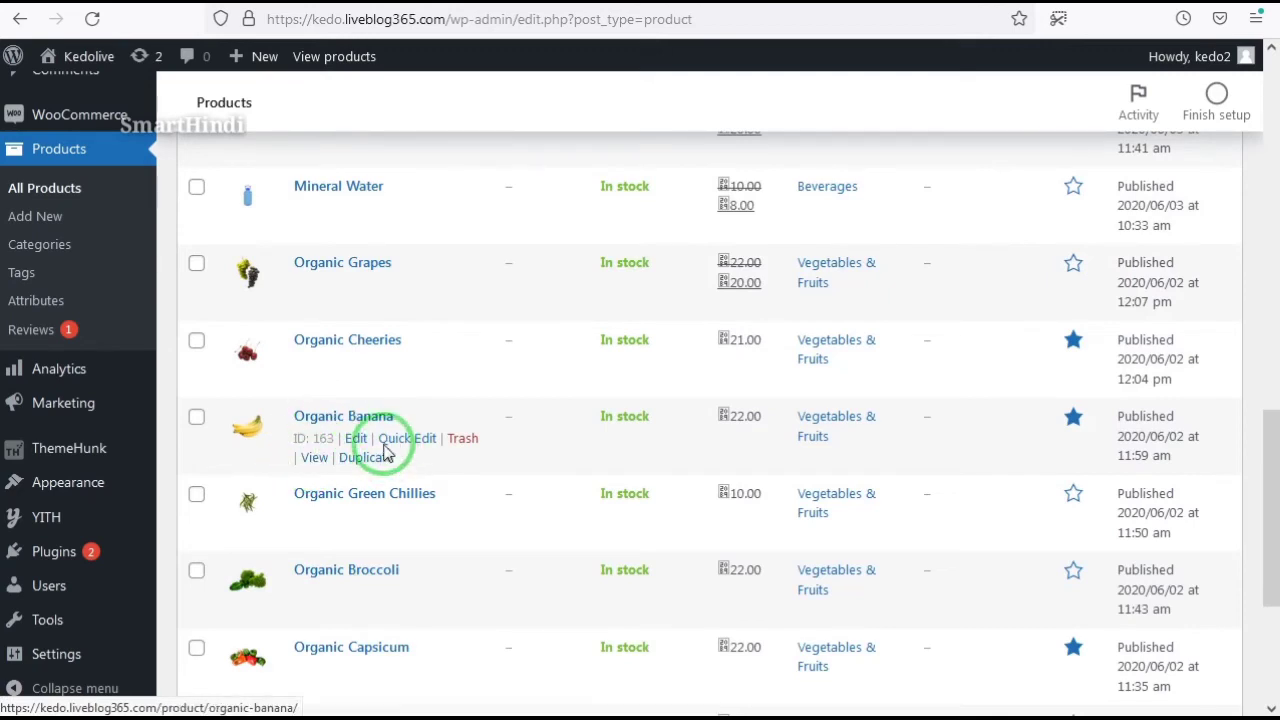
click(356, 440)
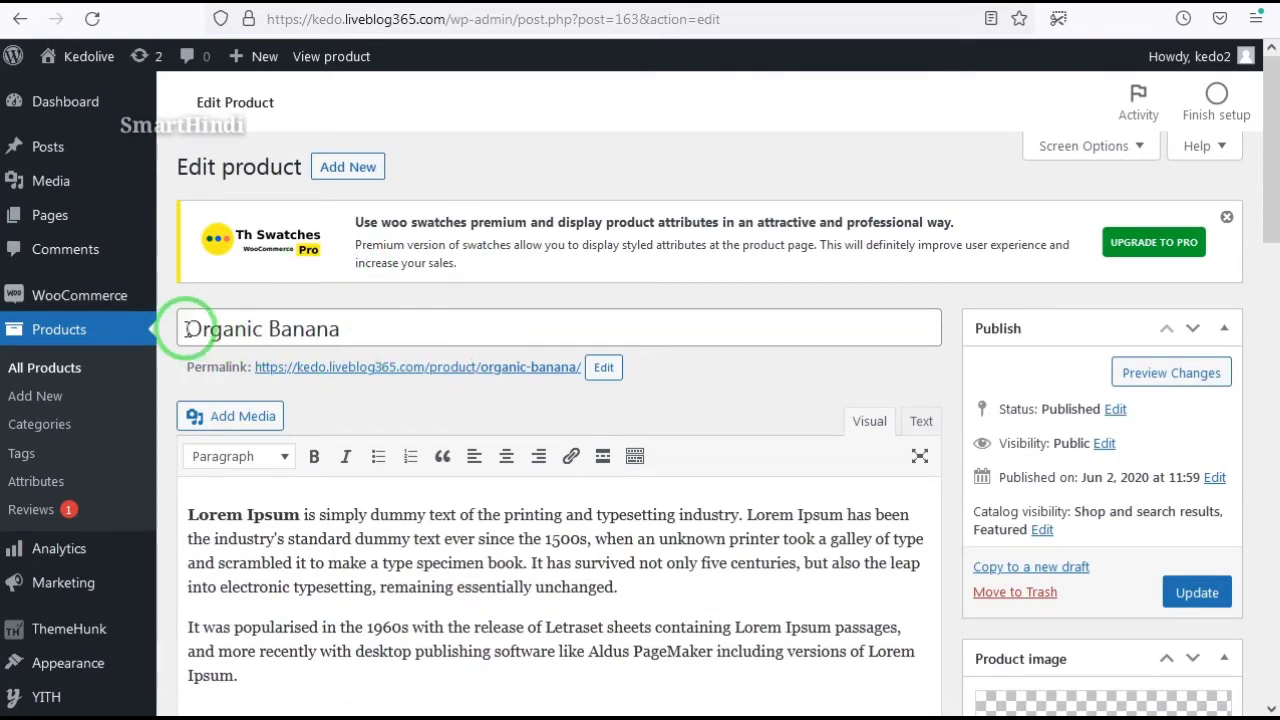
Examine the Organic Banana product's title, permalink, description and product image in the editor.
drag(186, 330, 336, 330)
right_click(363, 330)
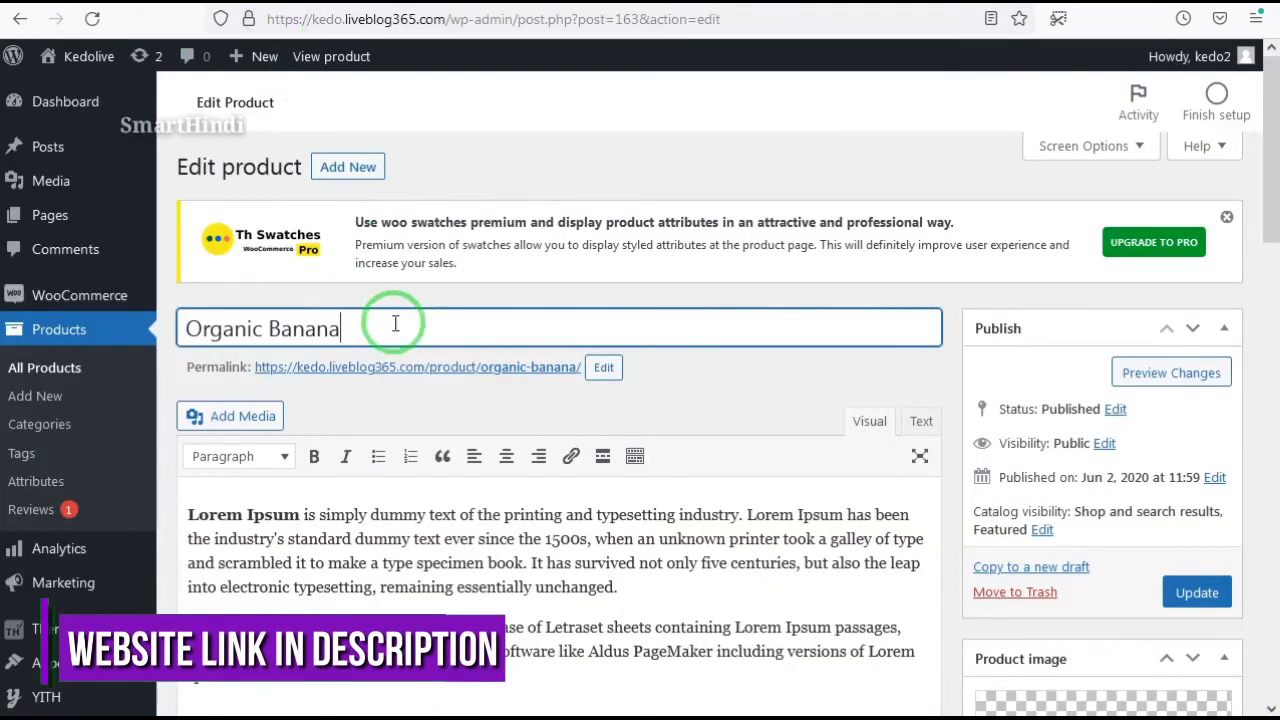
scroll(392, 330, down, 2)
scroll(392, 330, down, 2)
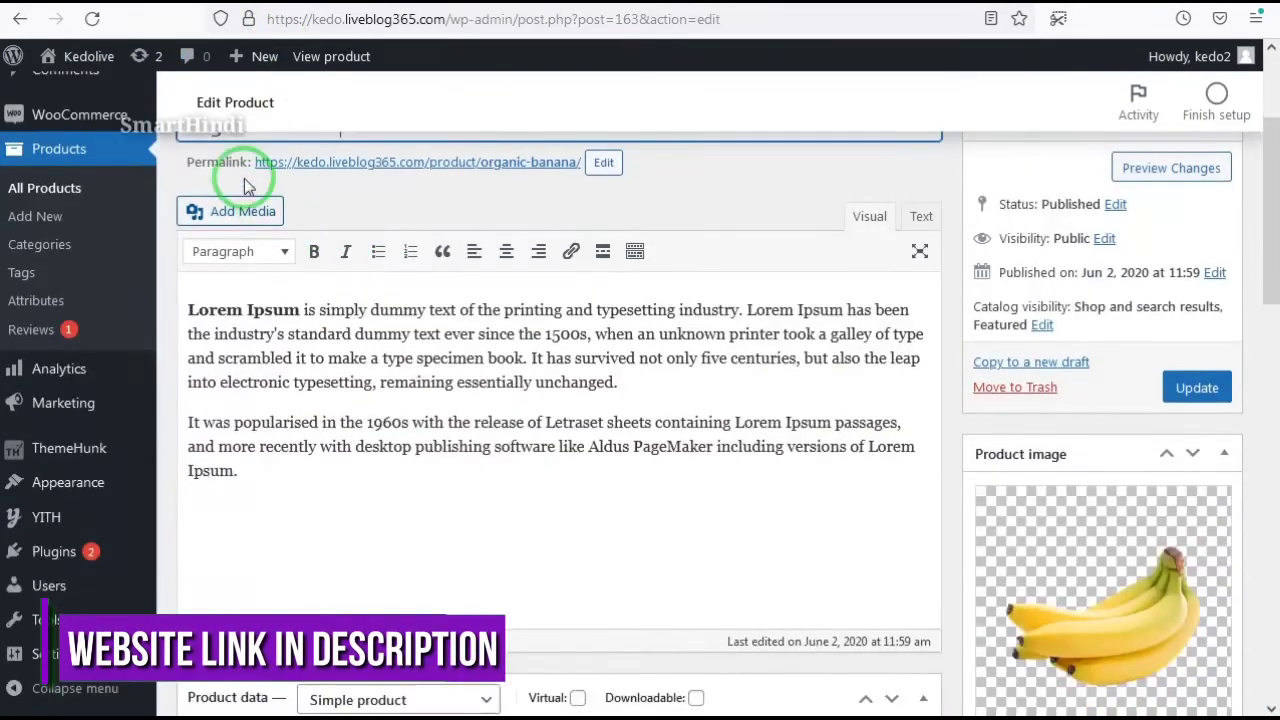
scroll(360, 205, up, 2)
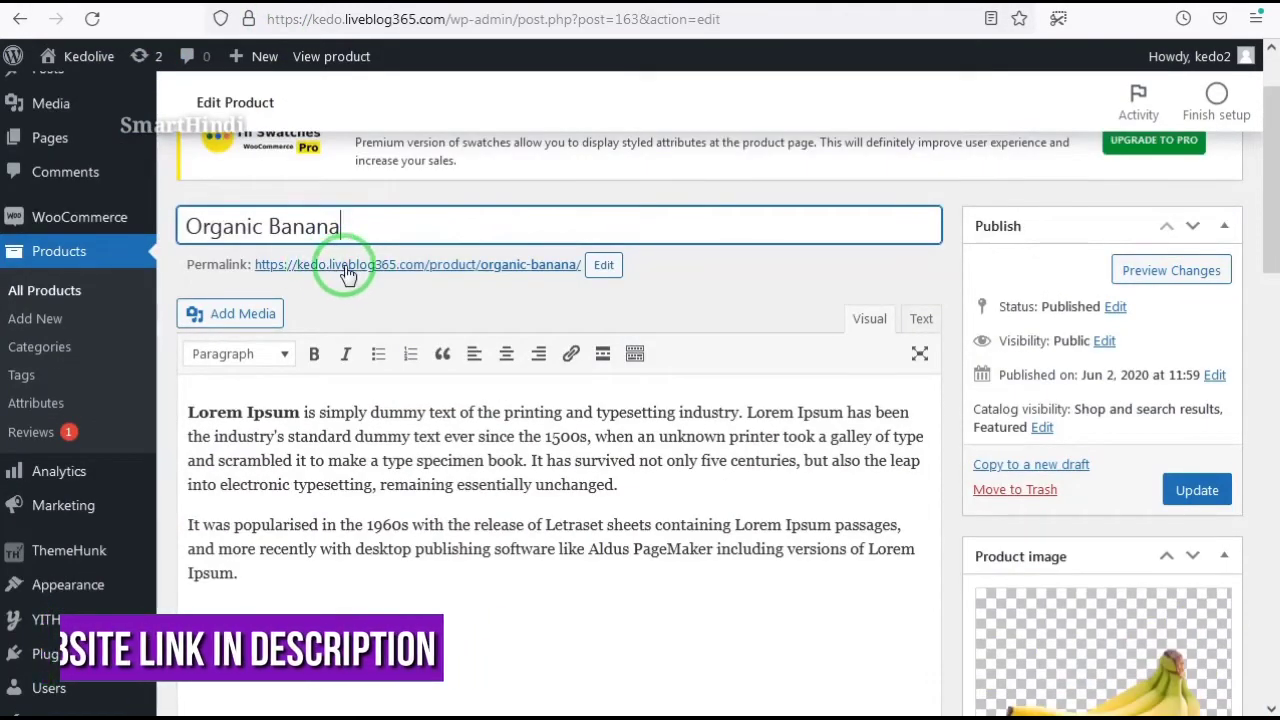
Open the Organic Banana permalink slug for editing and cancel the edit.
click(603, 266)
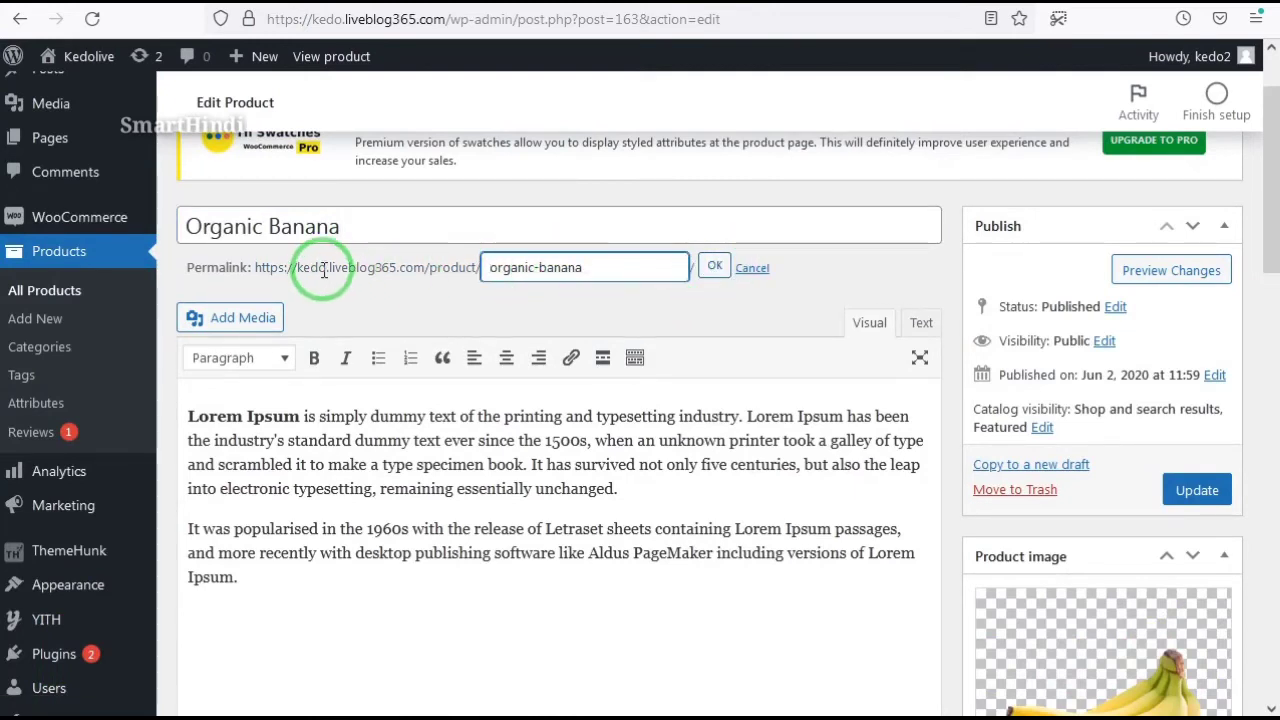
click(395, 285)
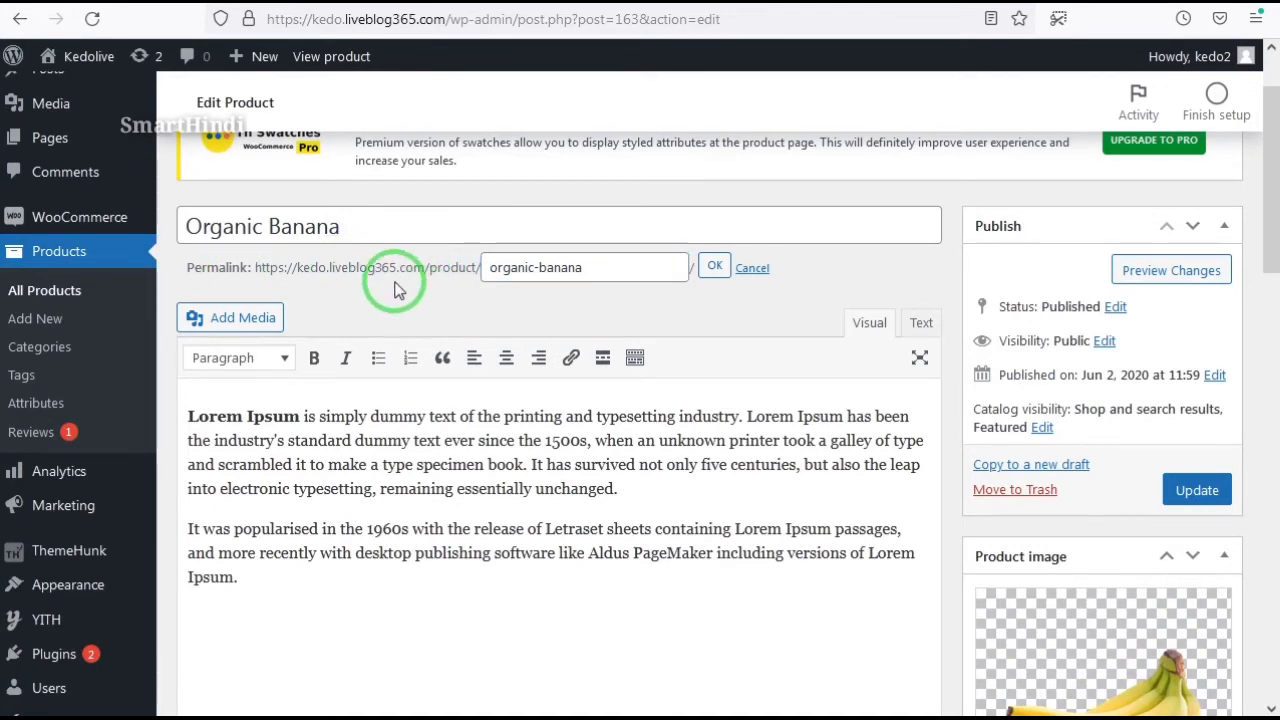
click(752, 270)
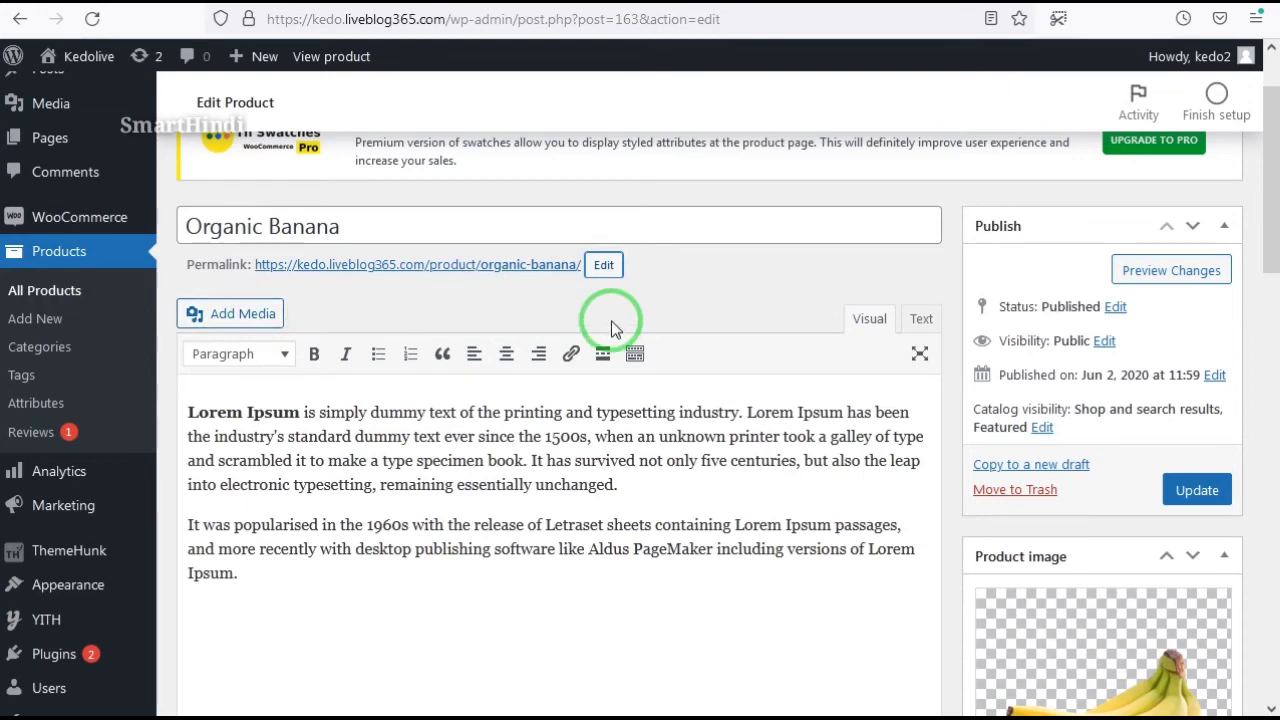
Switch to the live store and open the Organic Banana product page to examine its title, price and description.
click(210, 492)
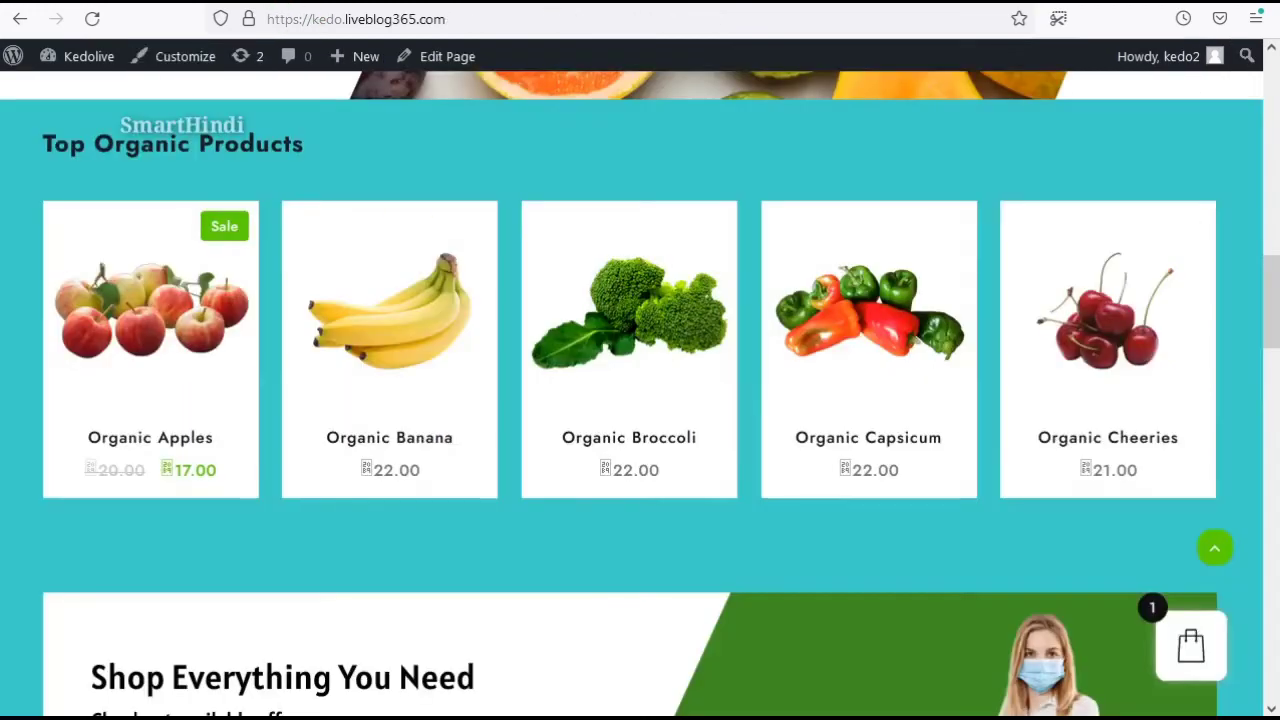
mouse_move(380, 391)
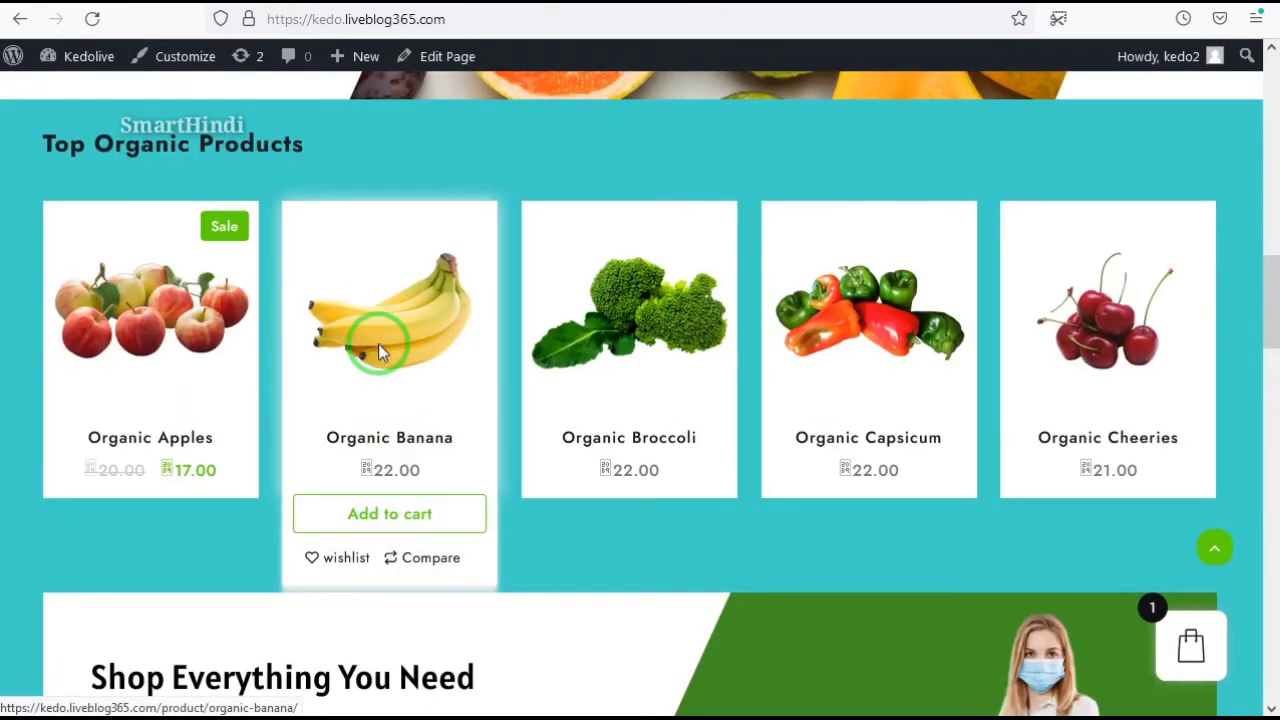
click(378, 345)
scroll(757, 313, down, 5)
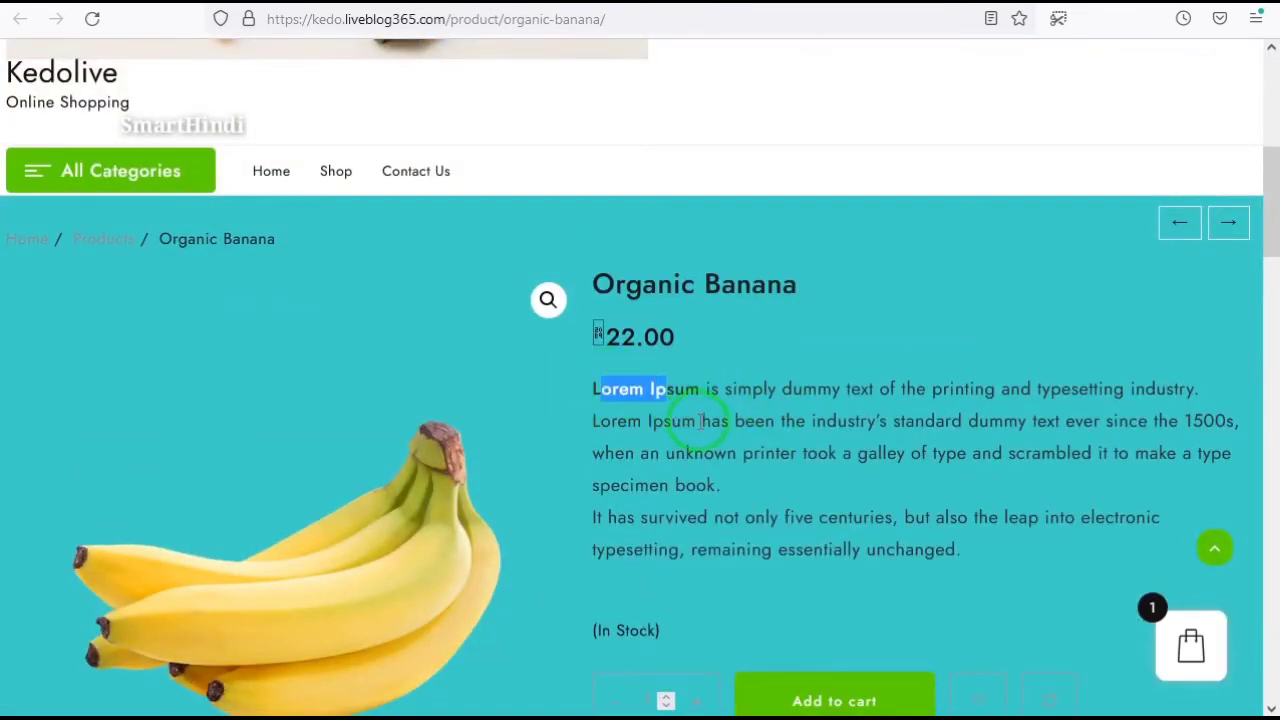
Compare the description on the live Organic Banana page with the product editor's description, viewing it in both visual and text modes.
drag(700, 421, 986, 554)
click(819, 470)
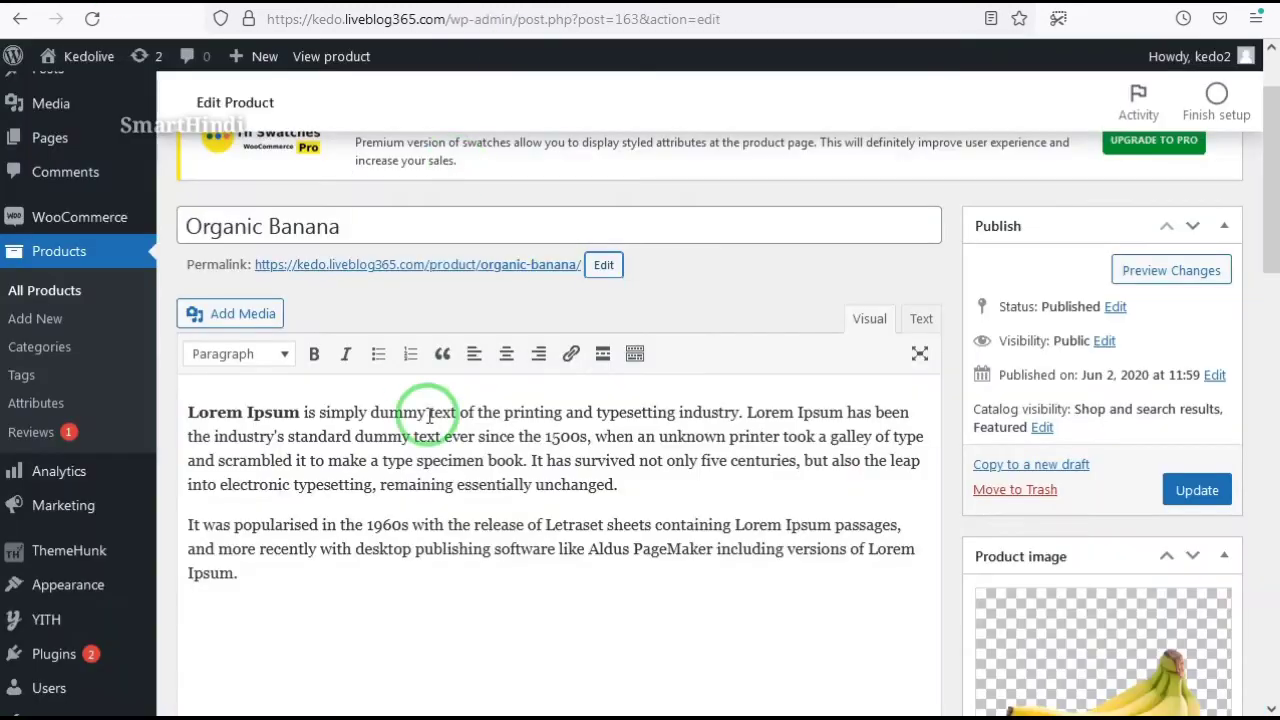
scroll(271, 394, down, 2)
drag(275, 470, 188, 300)
click(449, 551)
scroll(447, 395, down, 3)
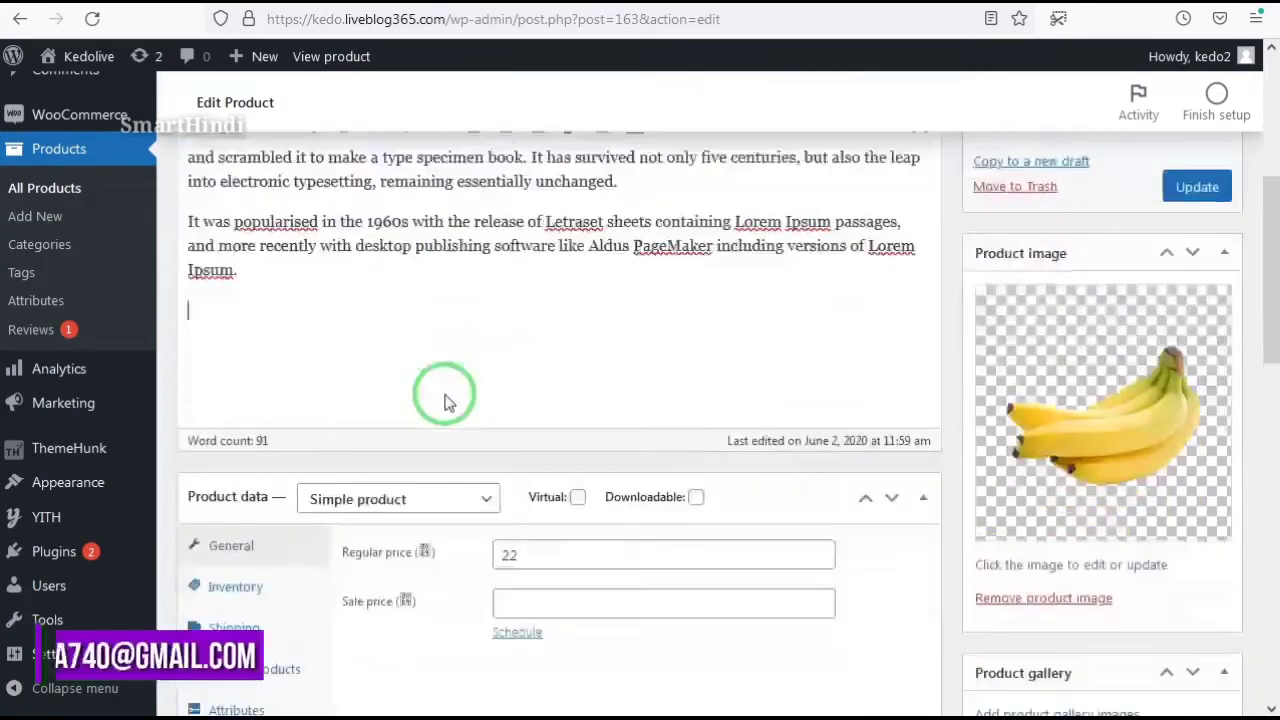
scroll(489, 340, up, 5)
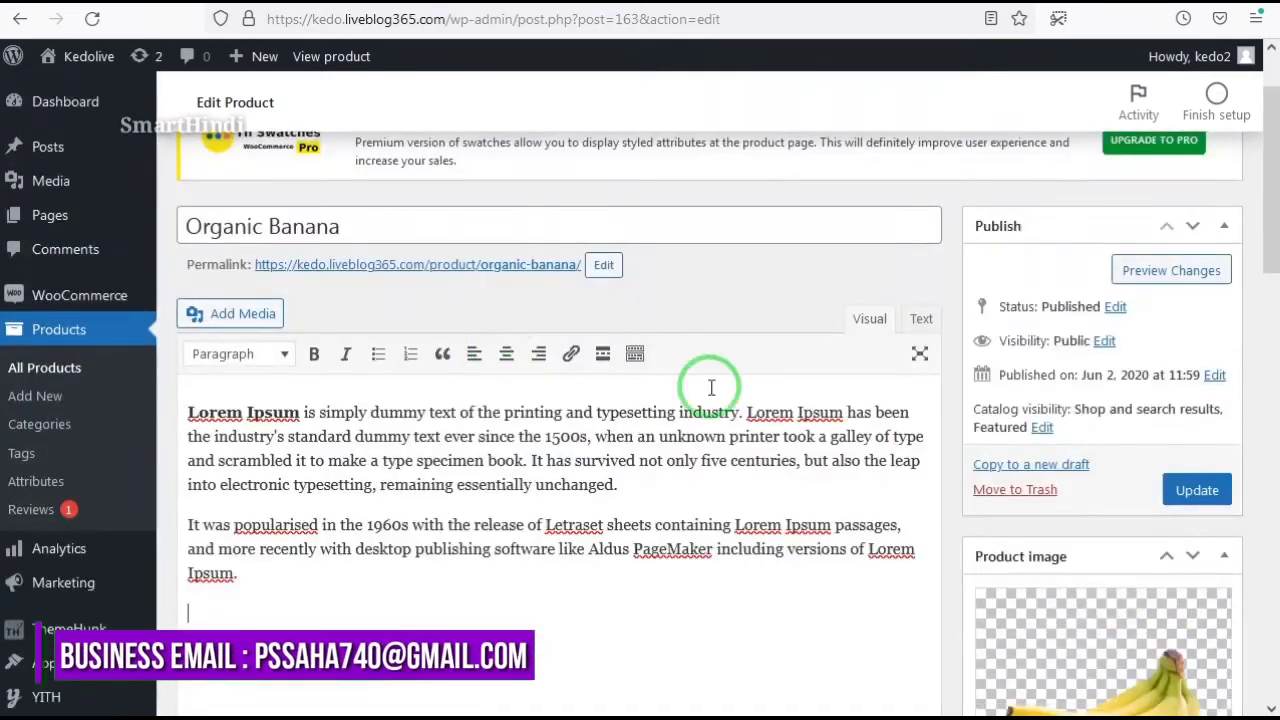
click(921, 320)
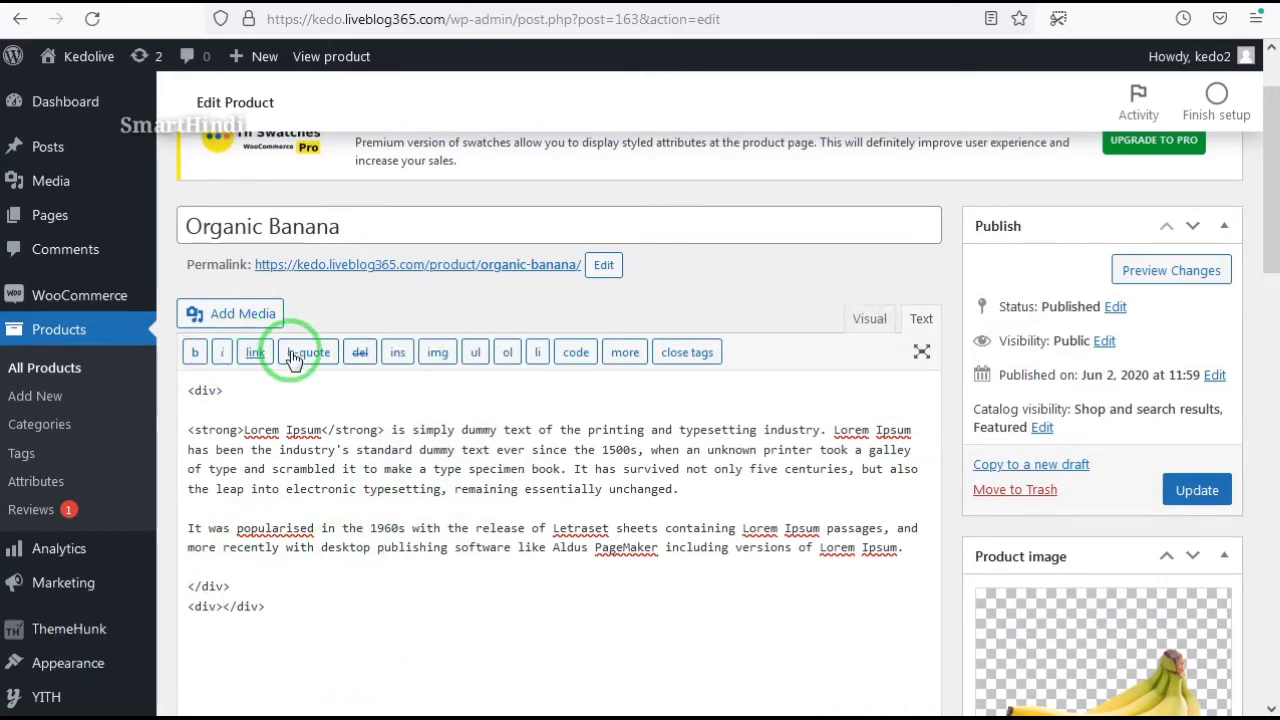
click(865, 320)
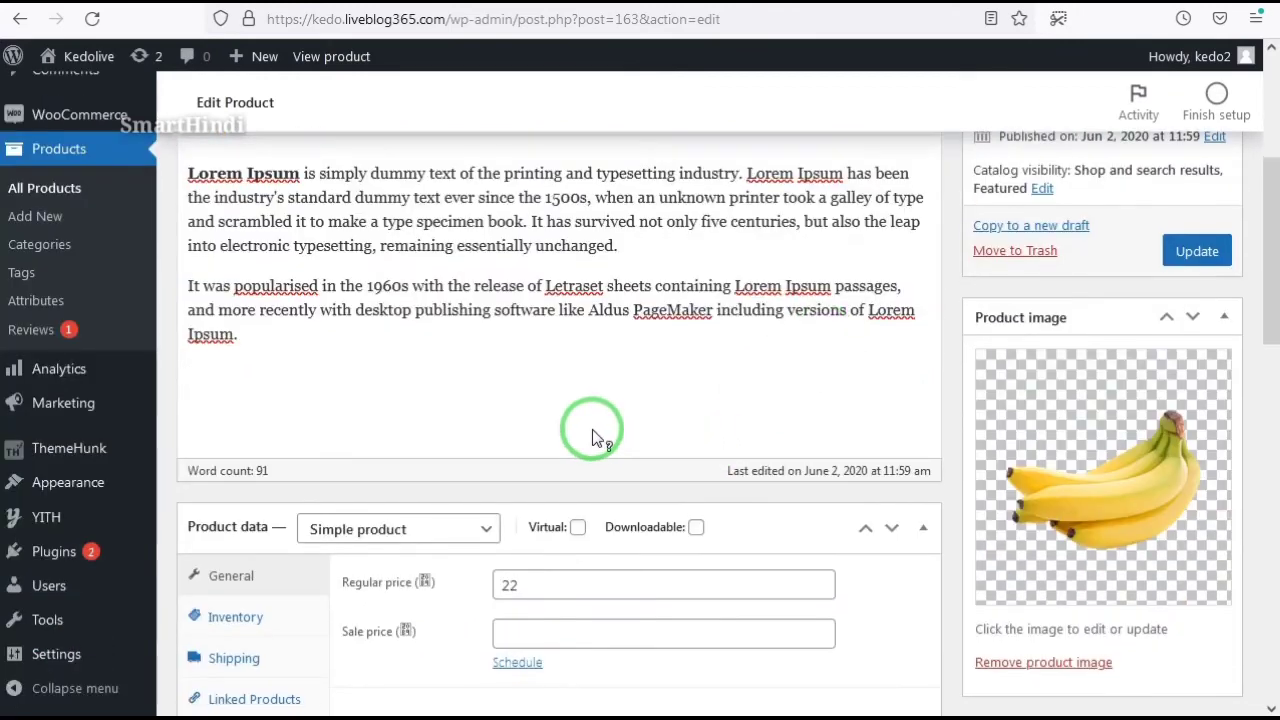
Examine the product image with its edit and remove options and the product data section in the Organic Banana editor.
scroll(591, 437, down, 2)
scroll(575, 420, down, 1)
scroll(886, 429, up, 3)
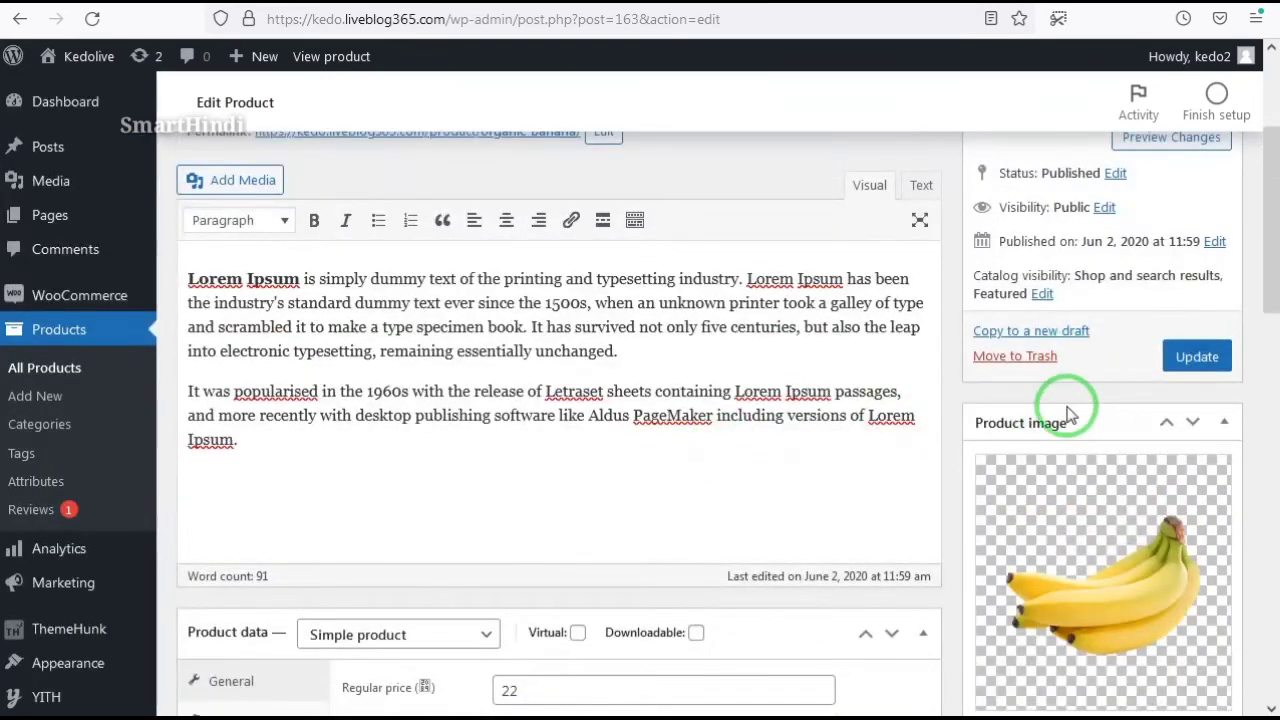
scroll(1080, 380, up, 3)
scroll(1070, 425, down, 2)
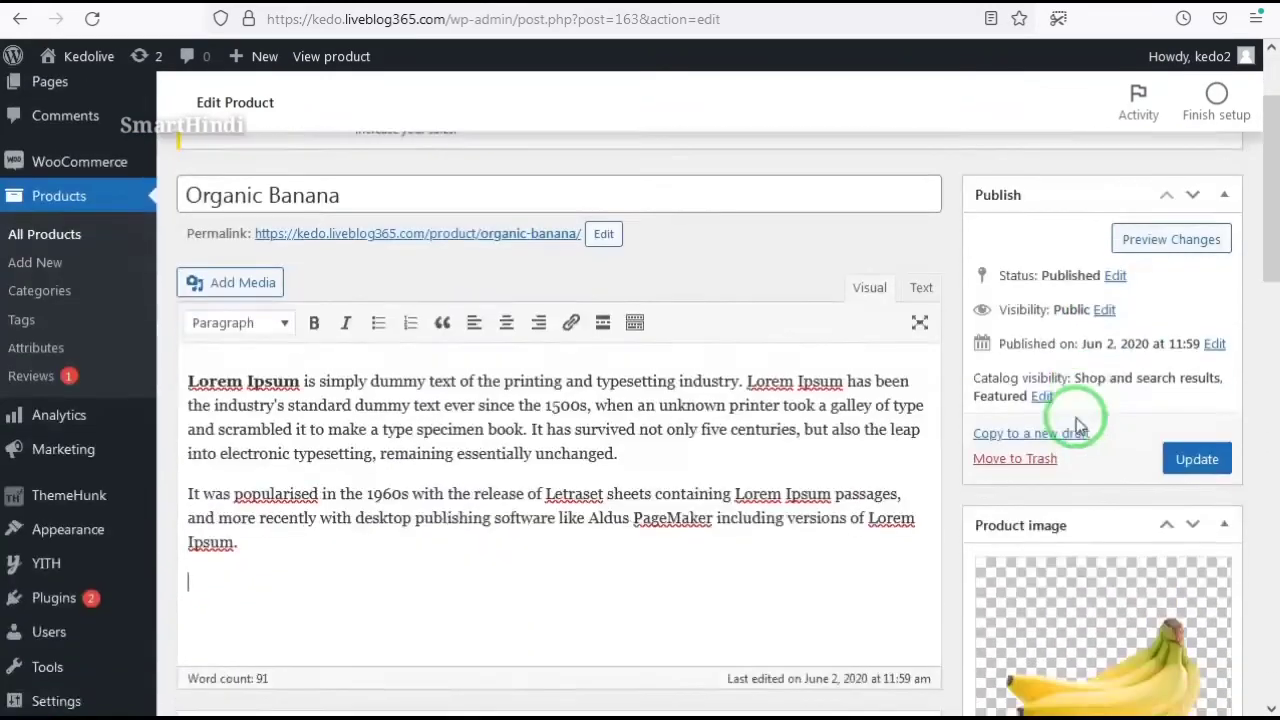
scroll(1086, 451, down, 1)
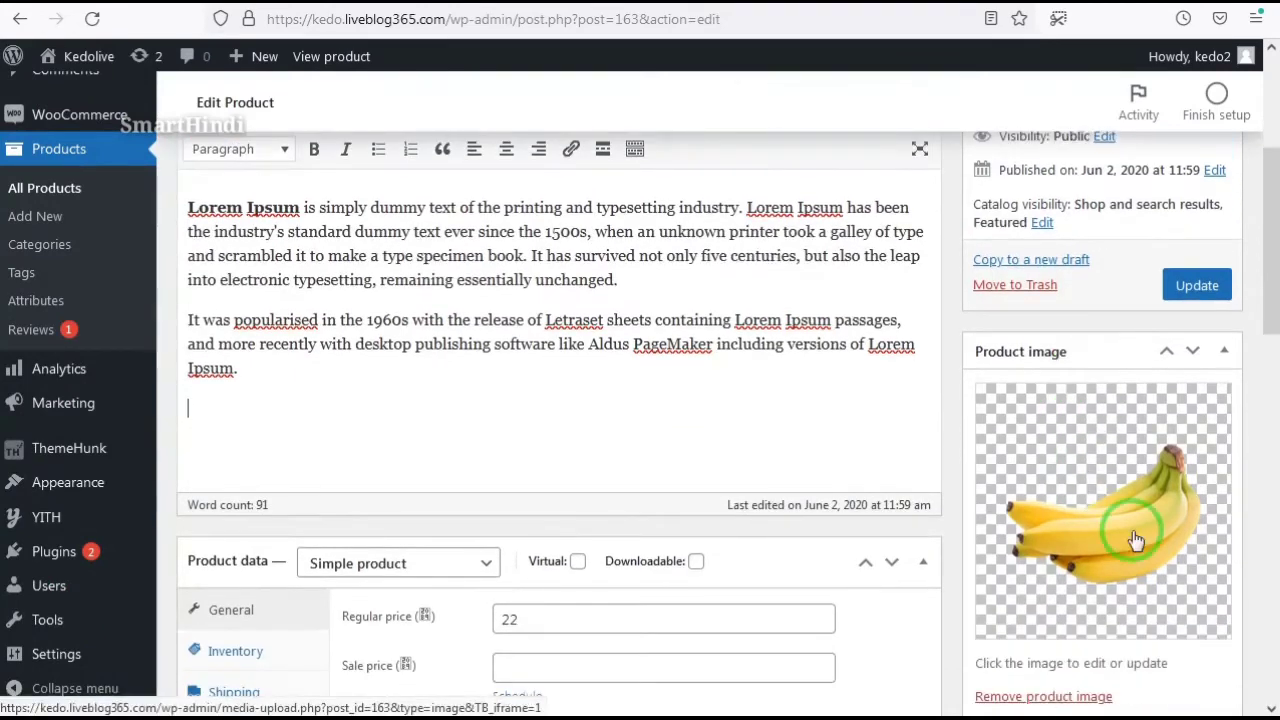
scroll(1075, 612, down, 1)
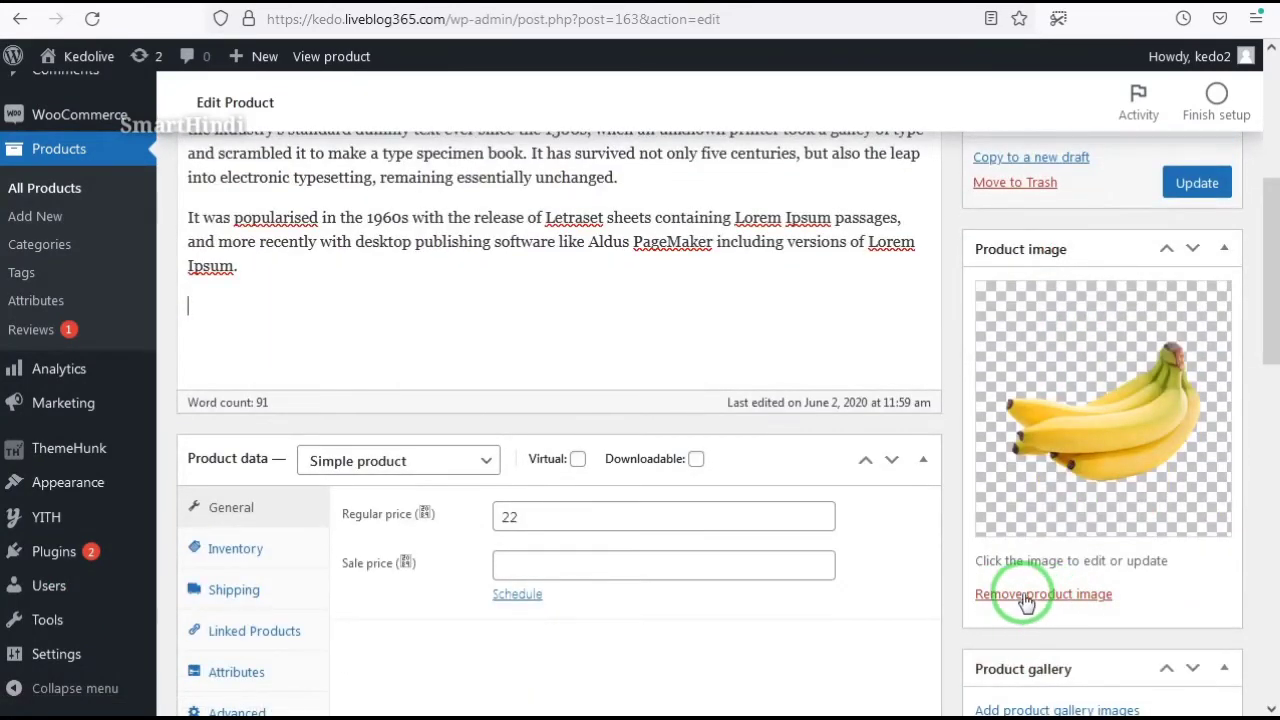
scroll(495, 445, down, 2)
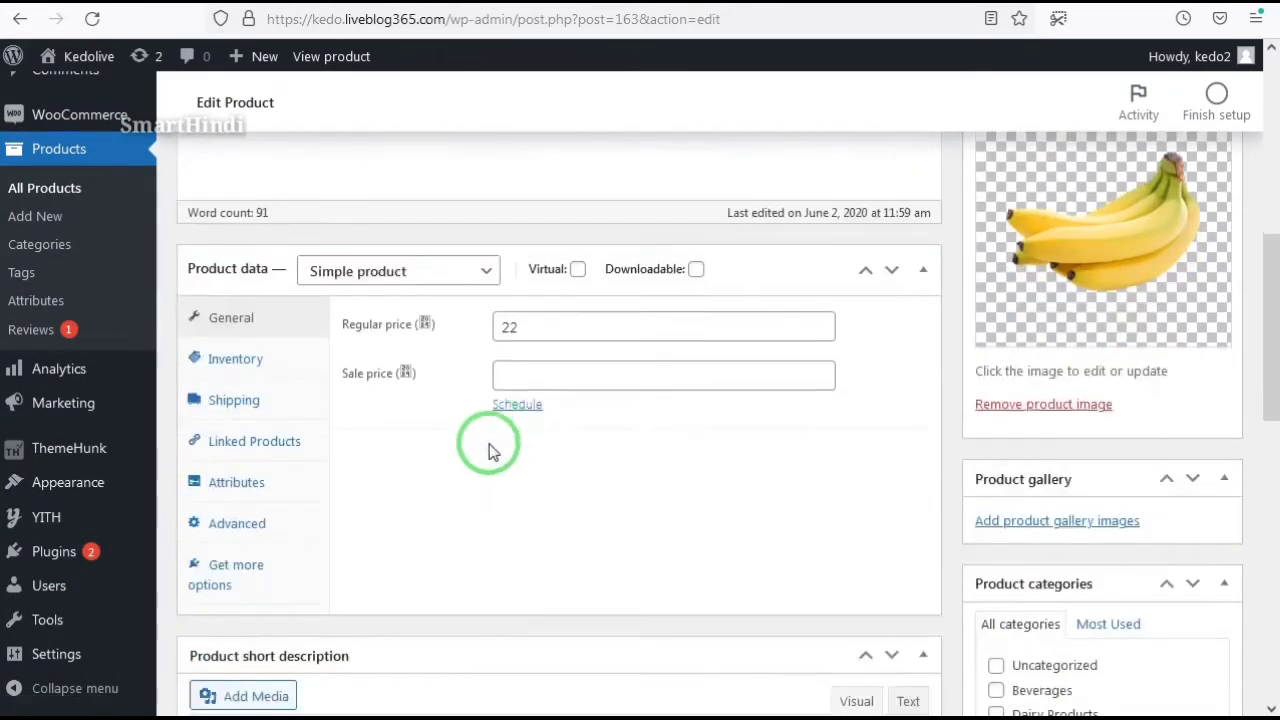
Review the product type options and regular price, and set Organic Banana's sale price to 11.
click(450, 258)
click(430, 261)
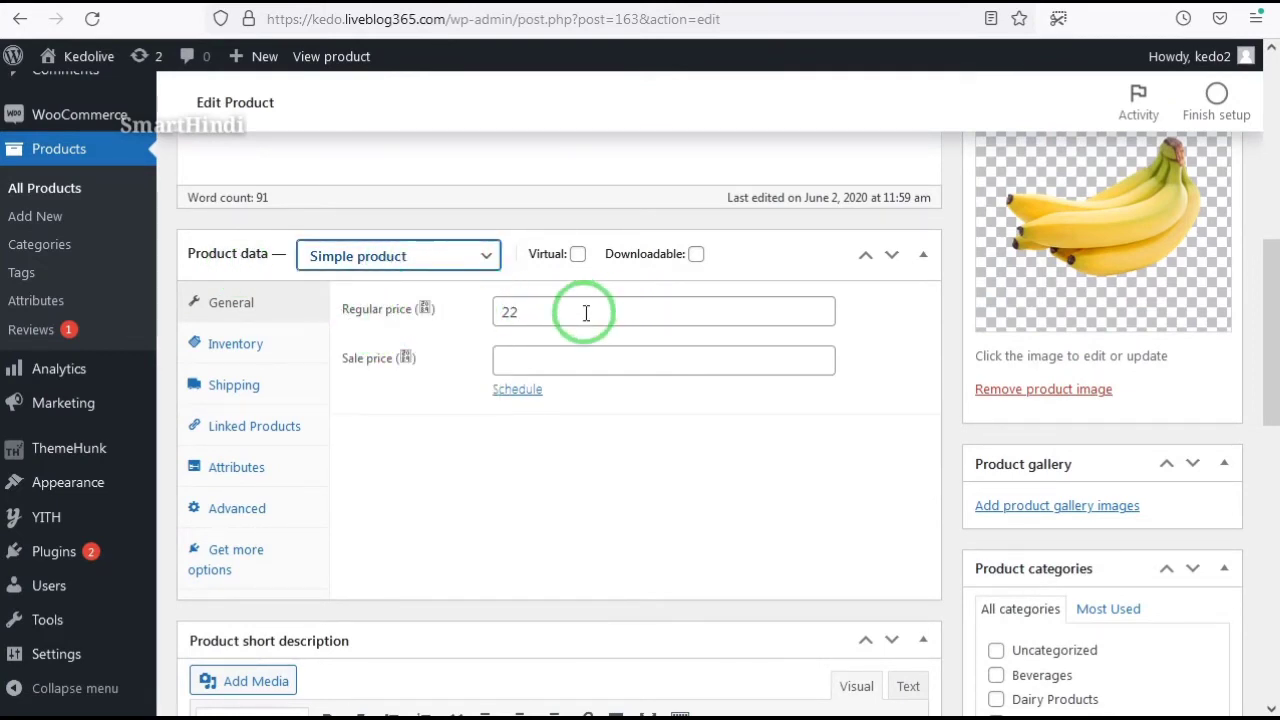
drag(531, 311, 489, 313)
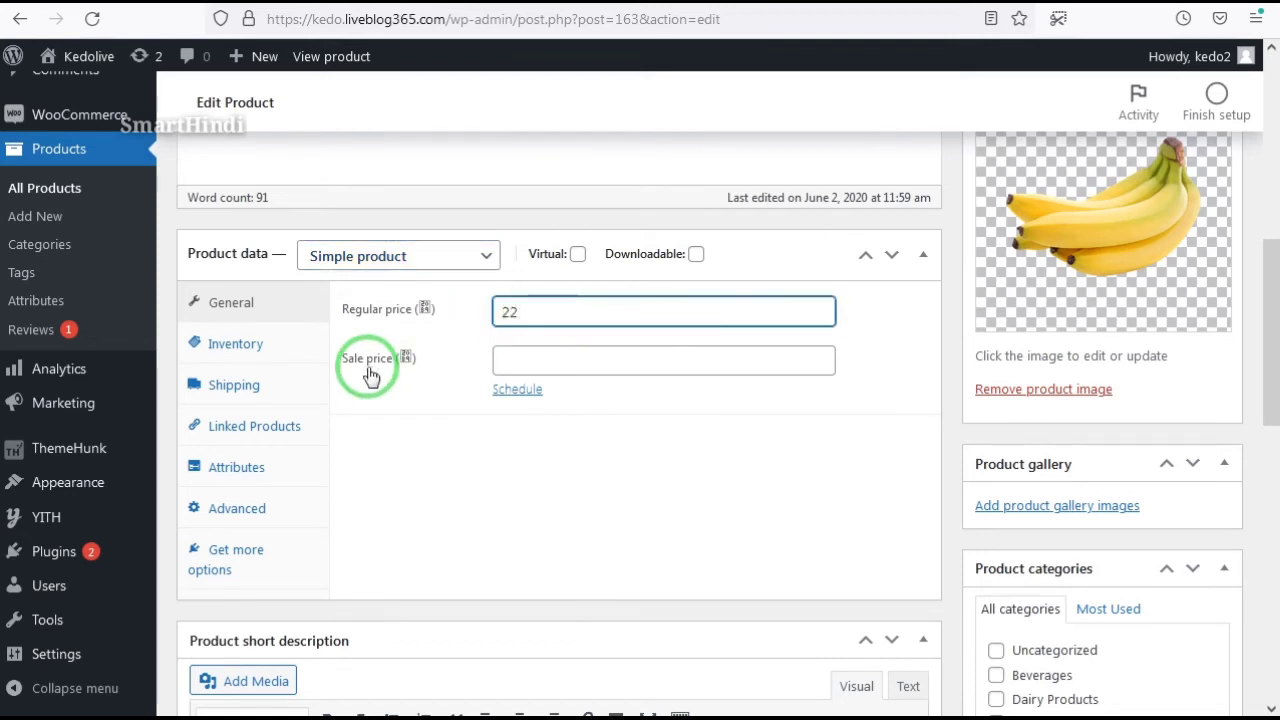
click(547, 362)
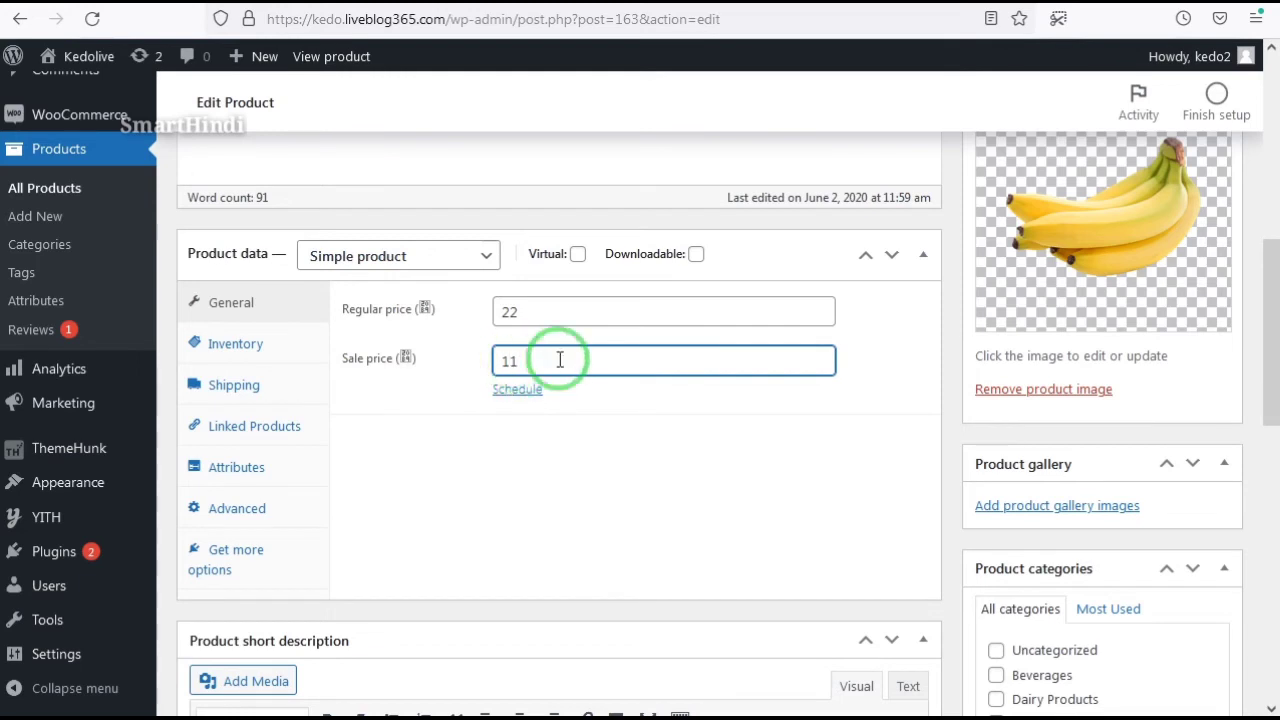
text(15)
Review the stock status options in the product's inventory settings and set its shipping weight to .20 kg.
click(245, 345)
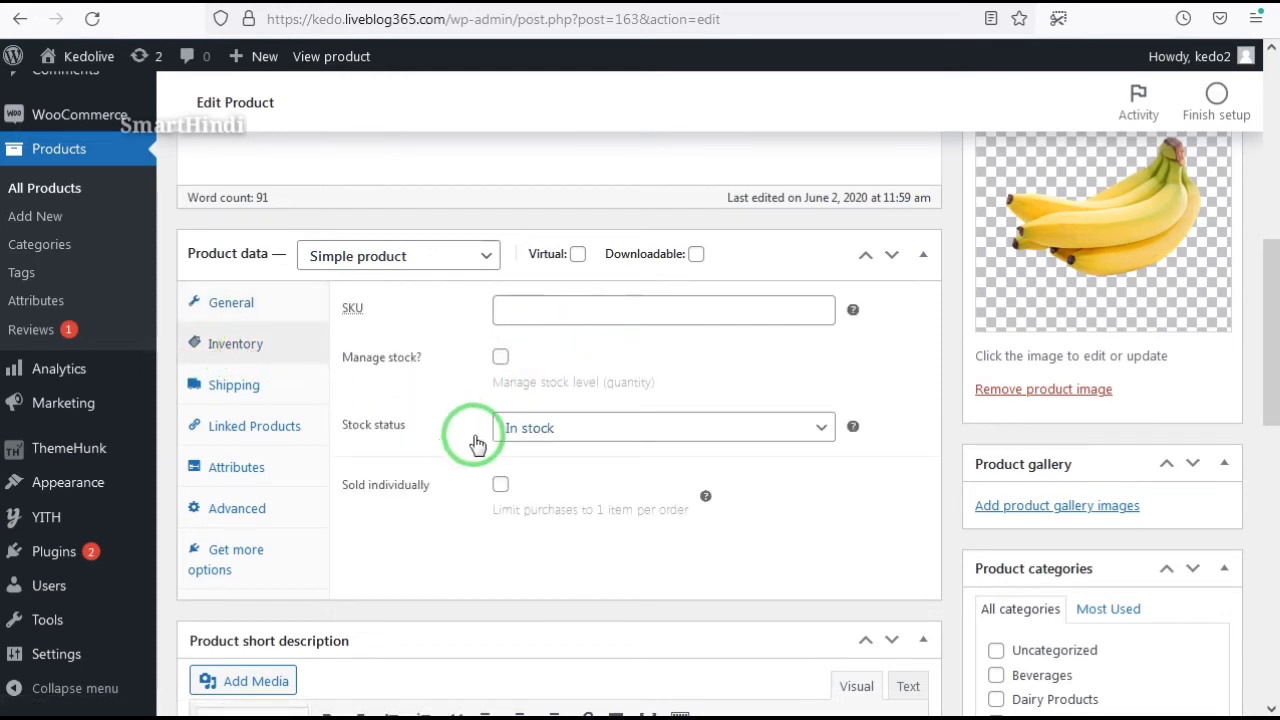
click(557, 427)
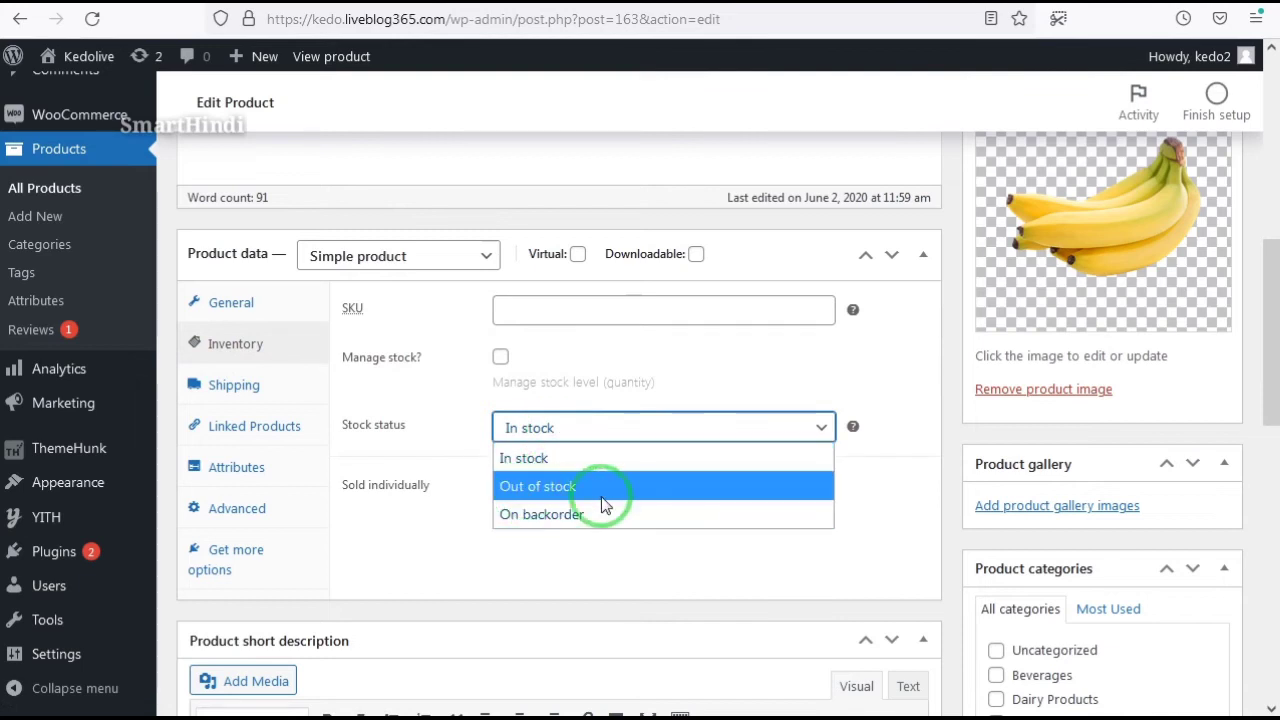
click(426, 541)
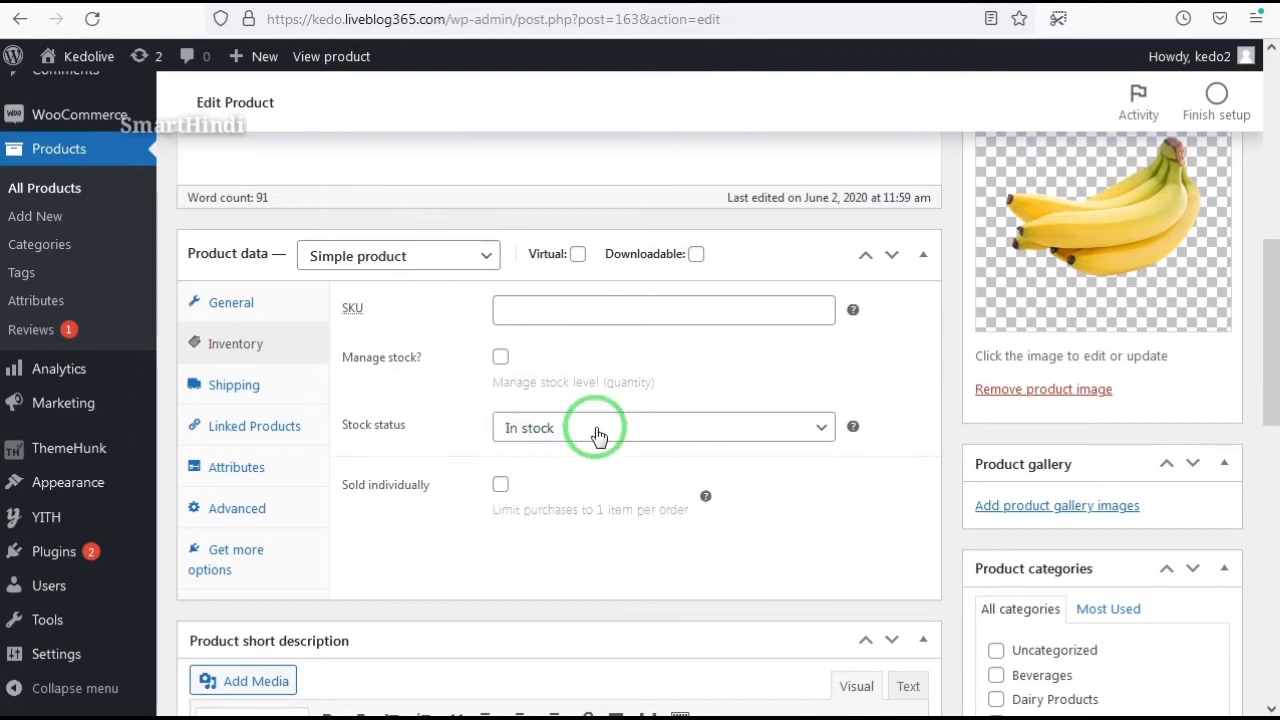
click(216, 398)
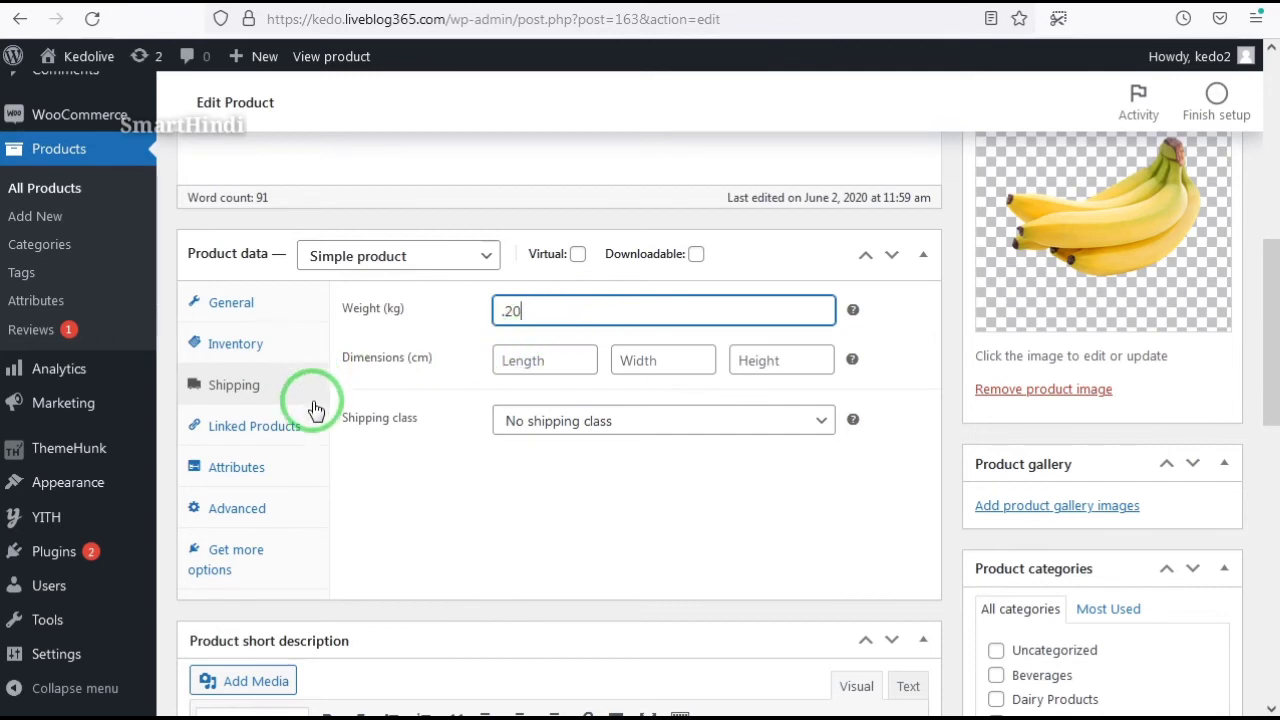
click(198, 424)
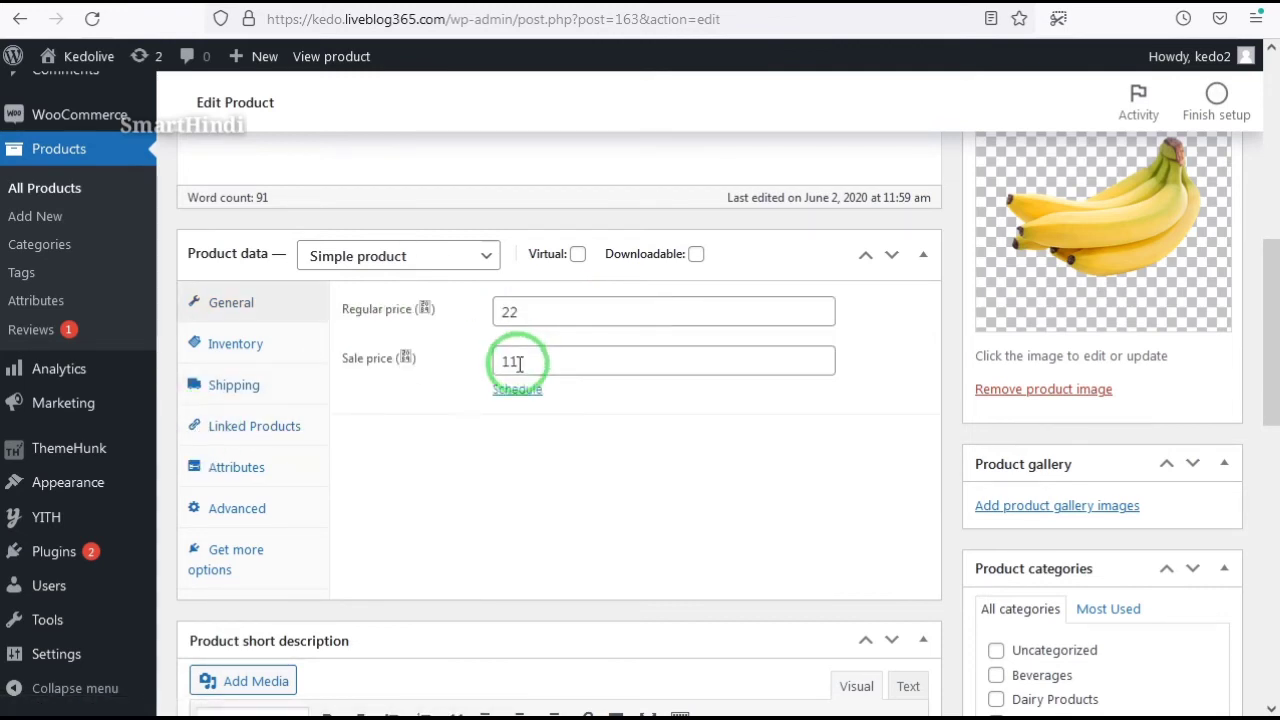
Examine the product's short description, reviews, categories, tags and dynamic sidebar options.
scroll(575, 425, down, 5)
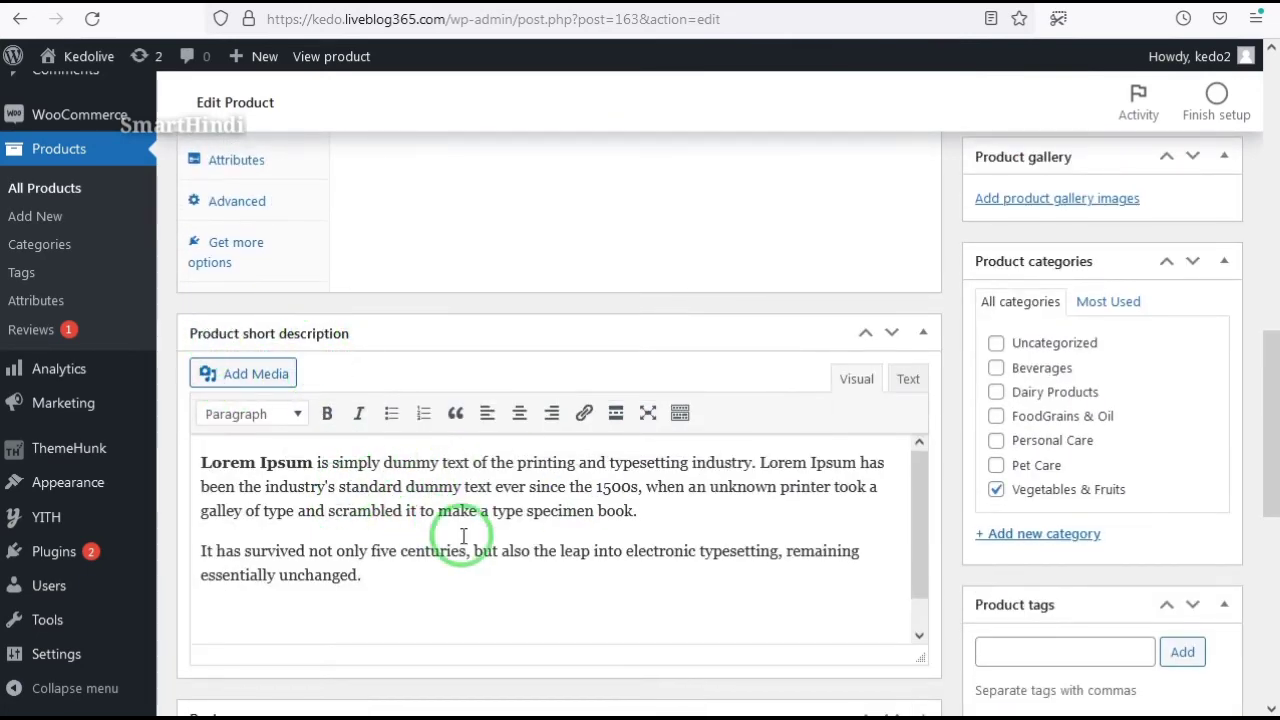
scroll(575, 490, down, 1)
scroll(531, 589, down, 5)
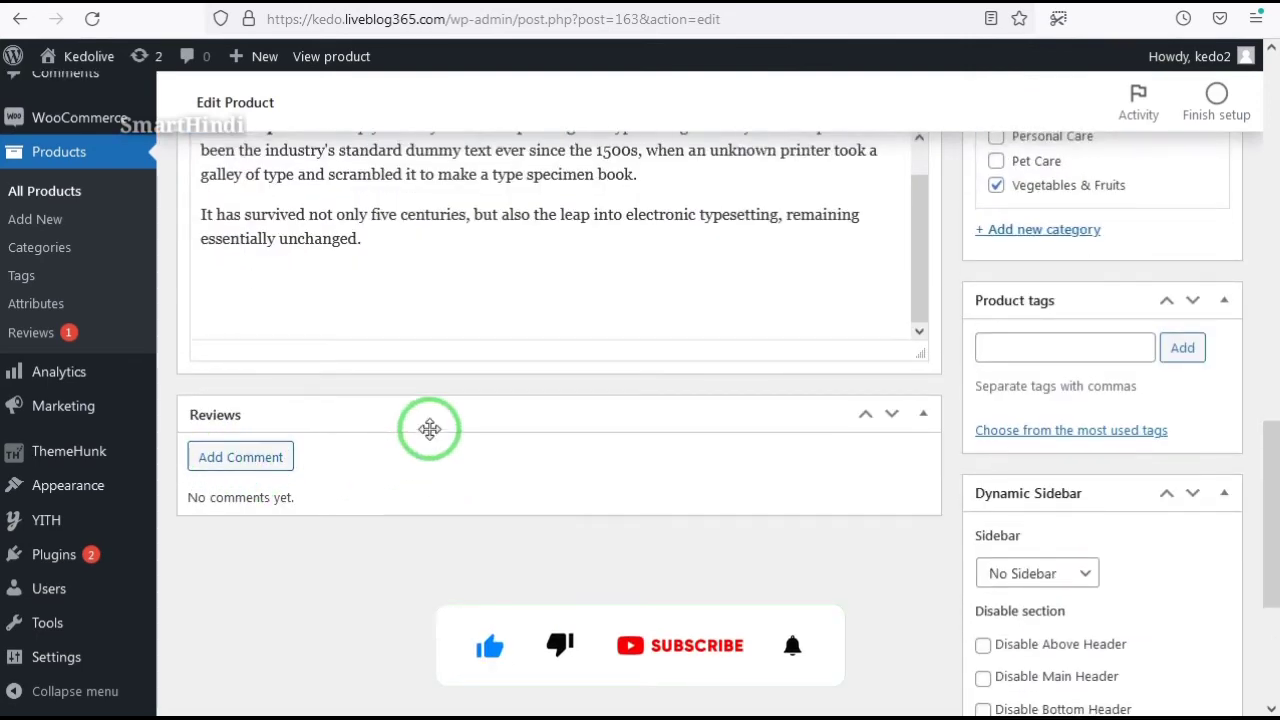
scroll(435, 440, up, 5)
scroll(1114, 395, up, 4)
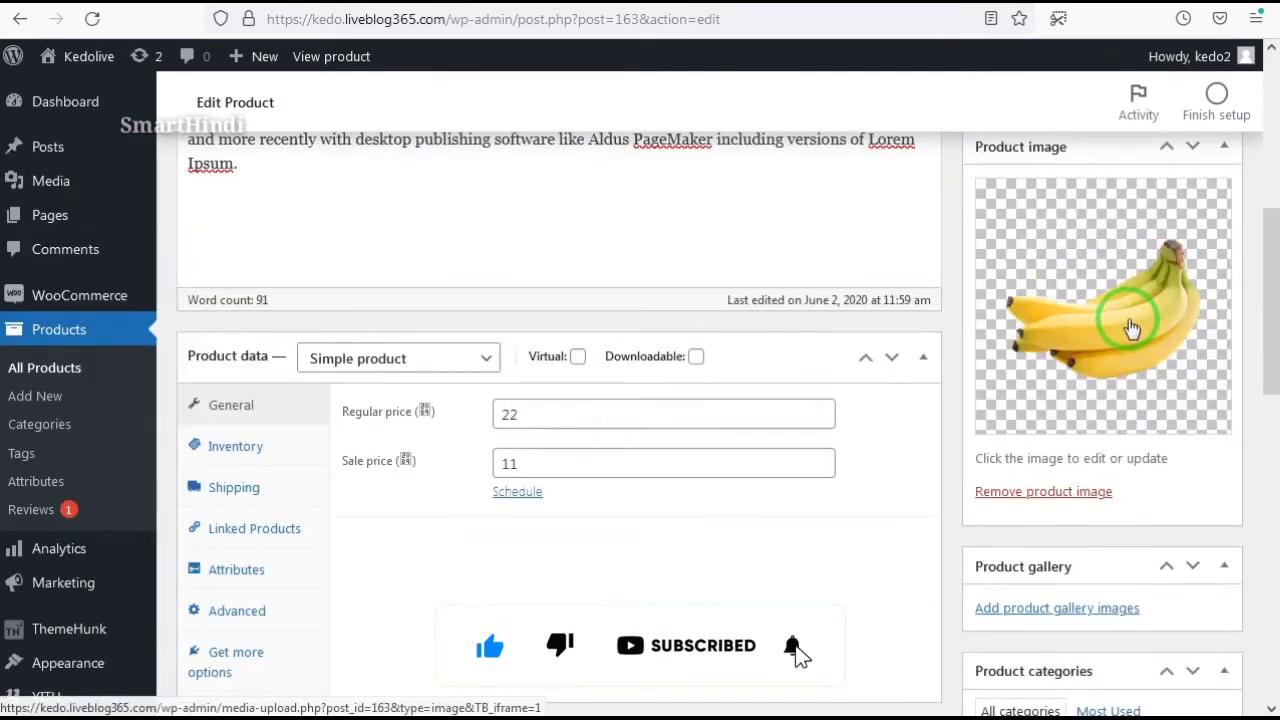
scroll(1066, 497, down, 4)
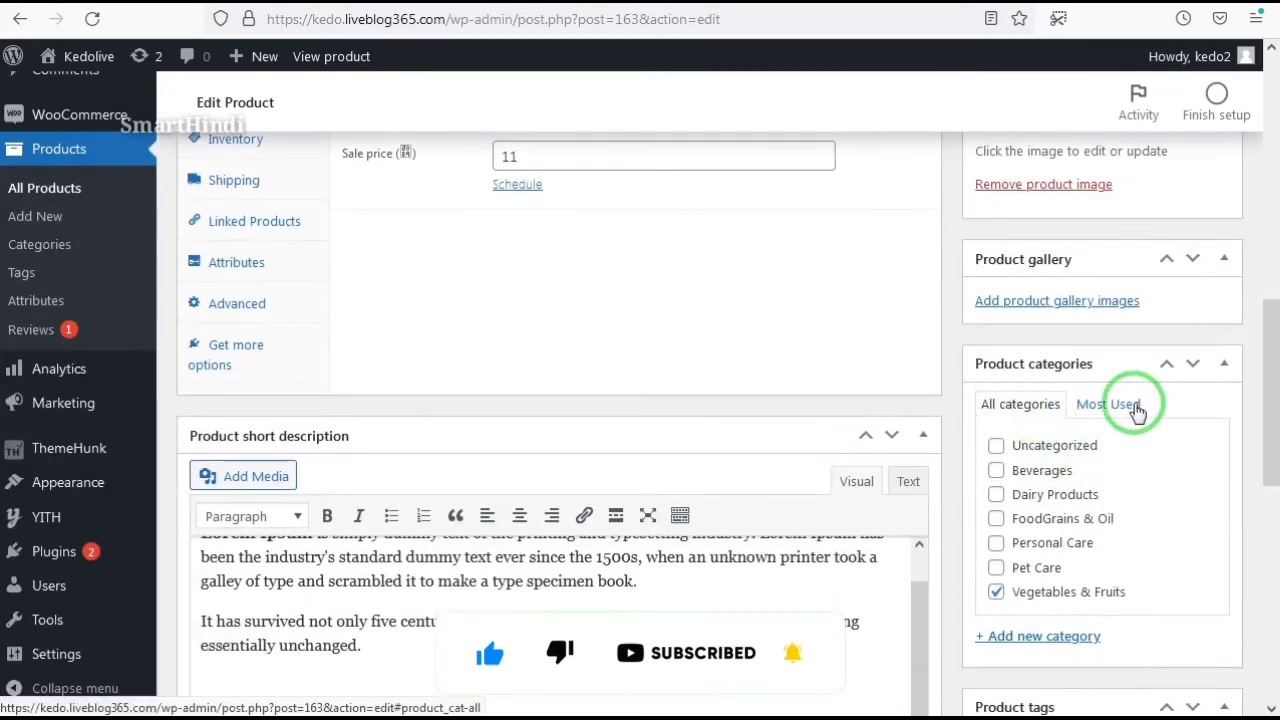
scroll(1060, 470, down, 1)
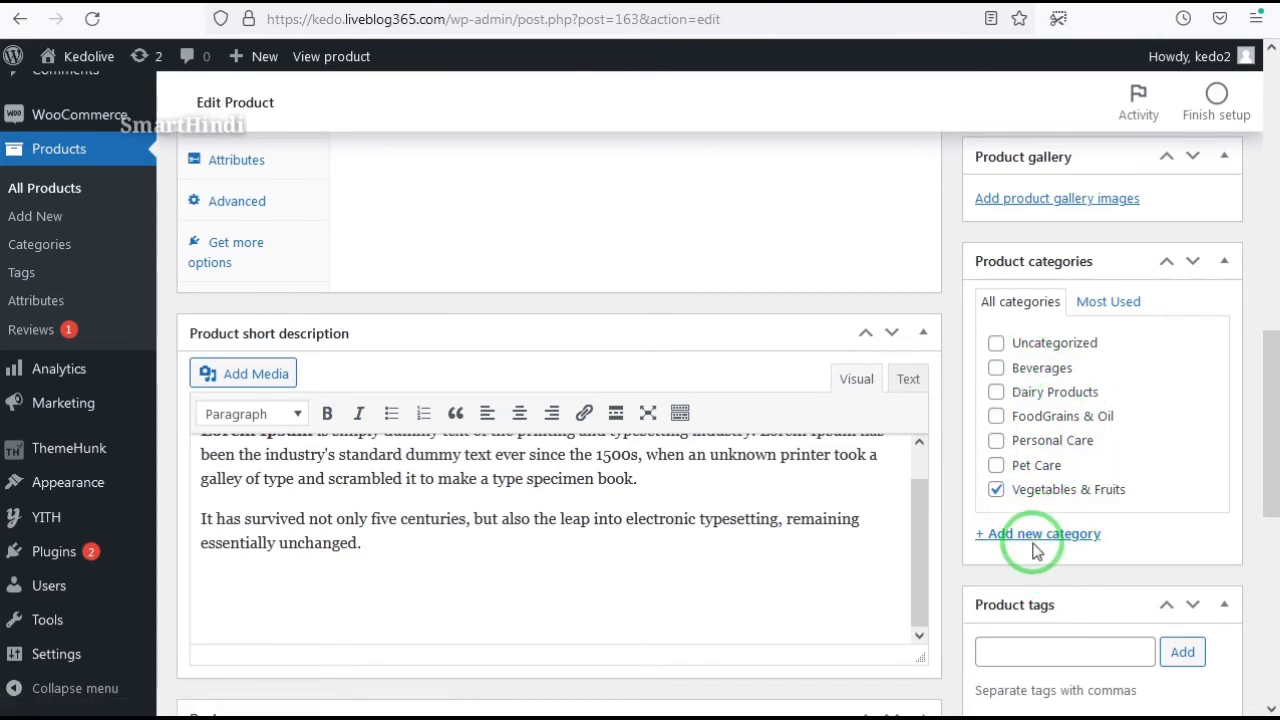
scroll(1140, 460, down, 2)
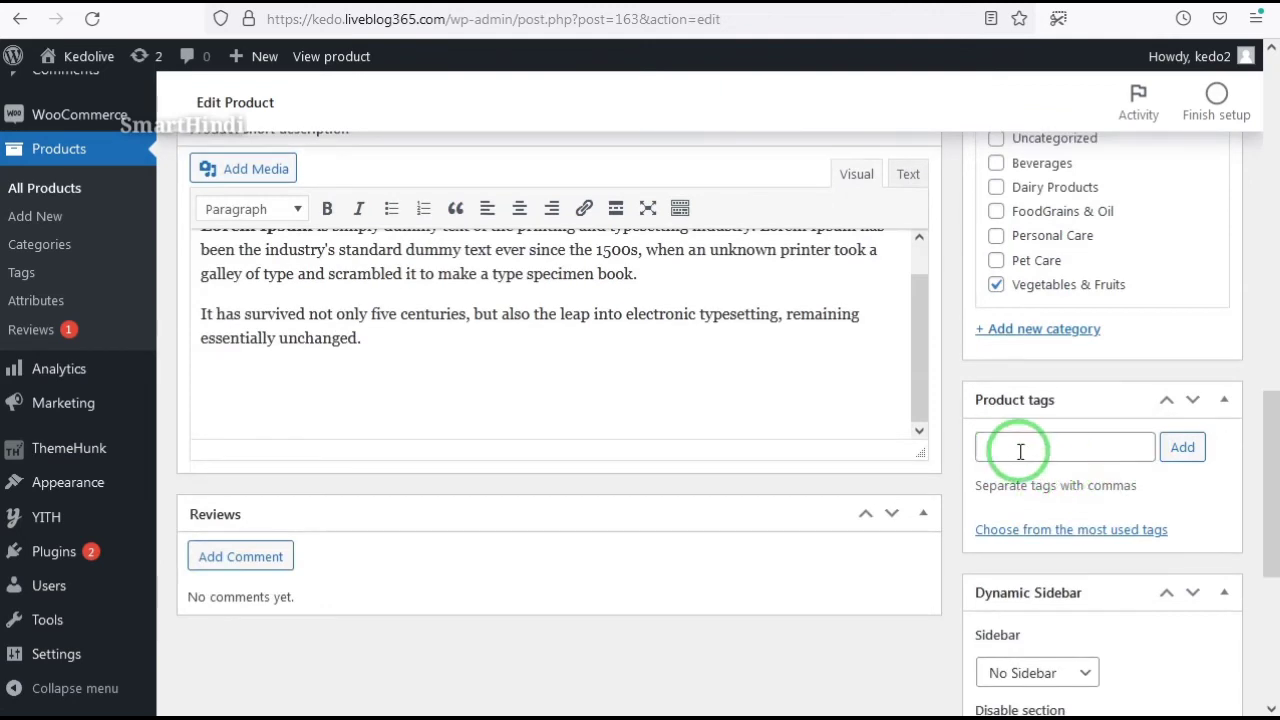
scroll(1100, 447, down, 4)
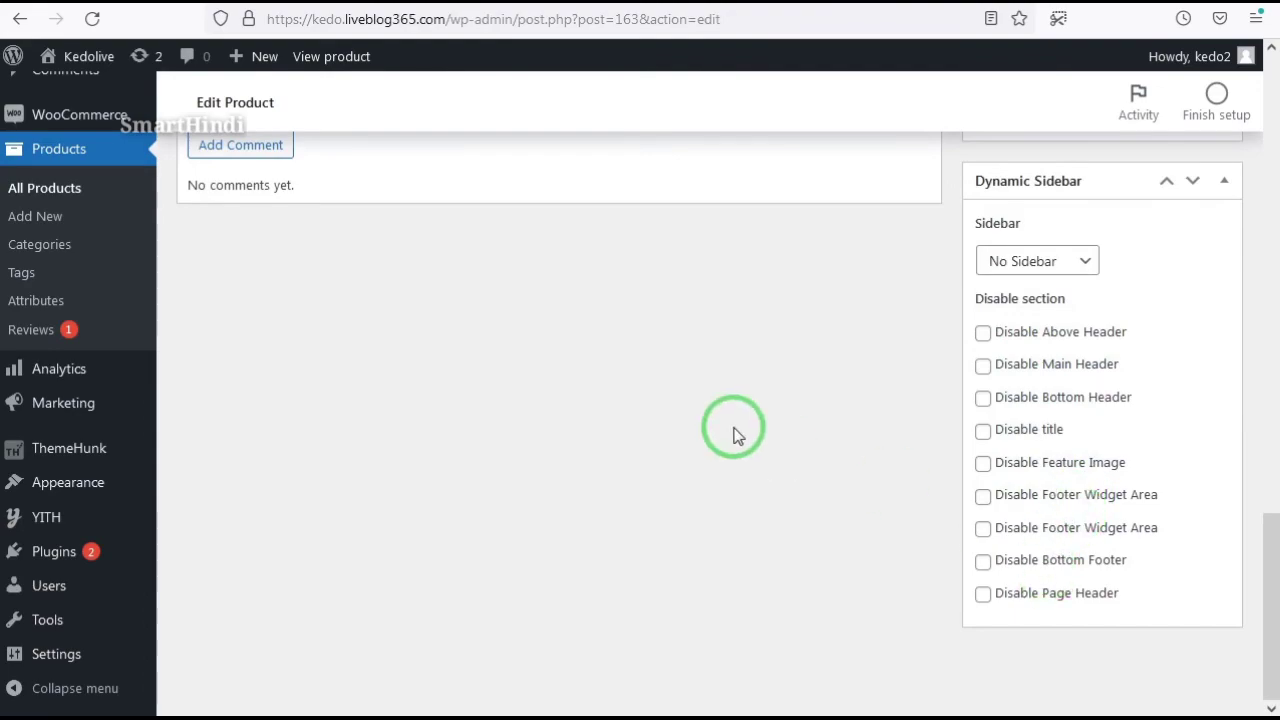
Save the changes to the Organic Banana product.
scroll(733, 432, up, 11)
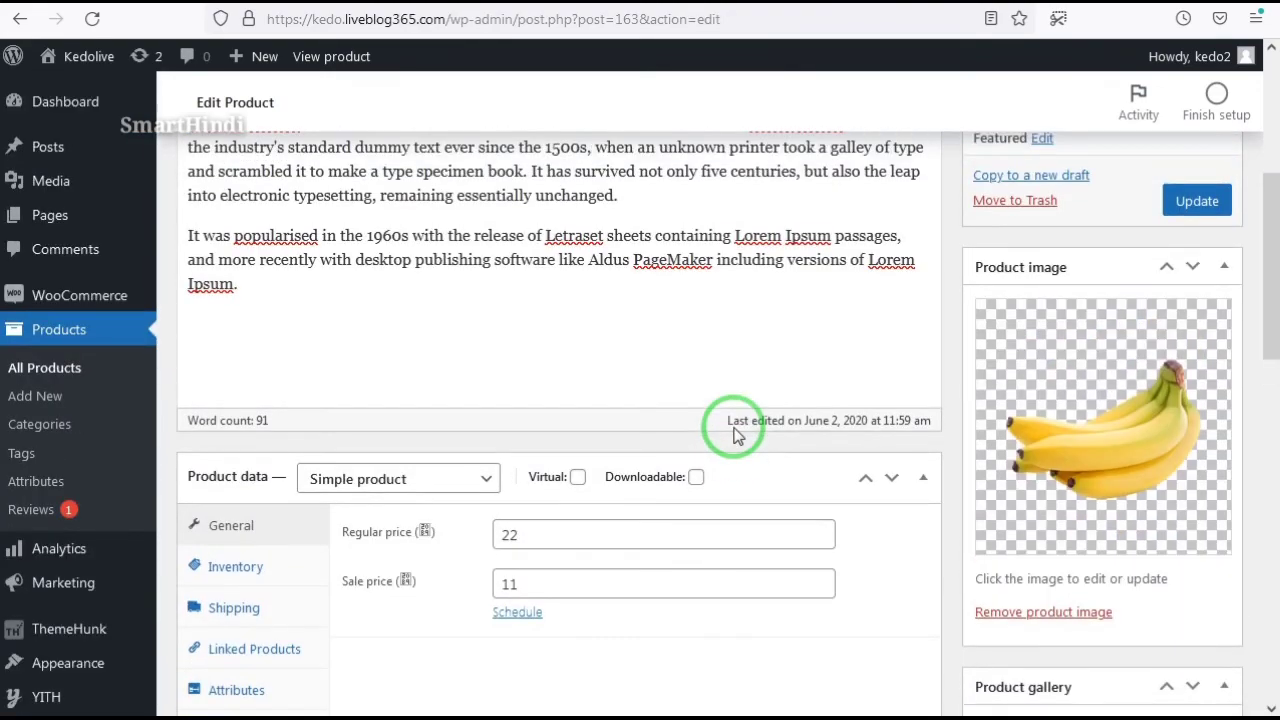
scroll(733, 432, up, 4)
scroll(657, 411, down, 2)
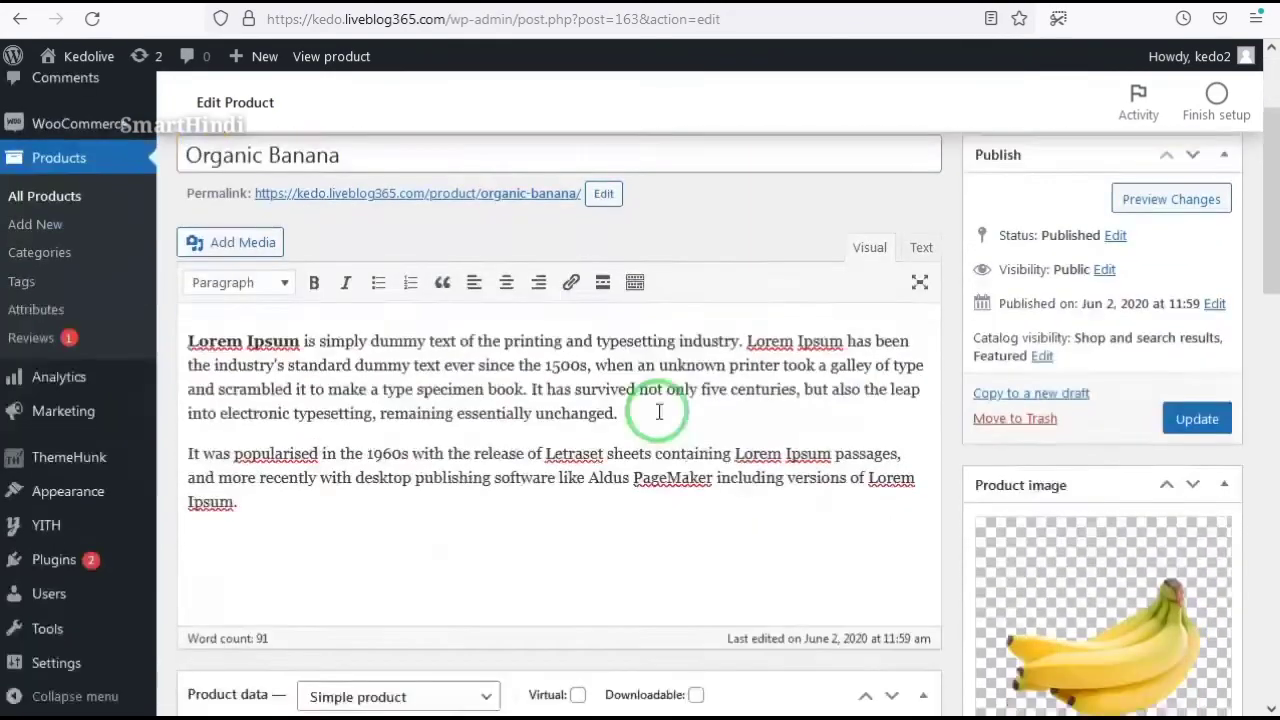
click(1197, 390)
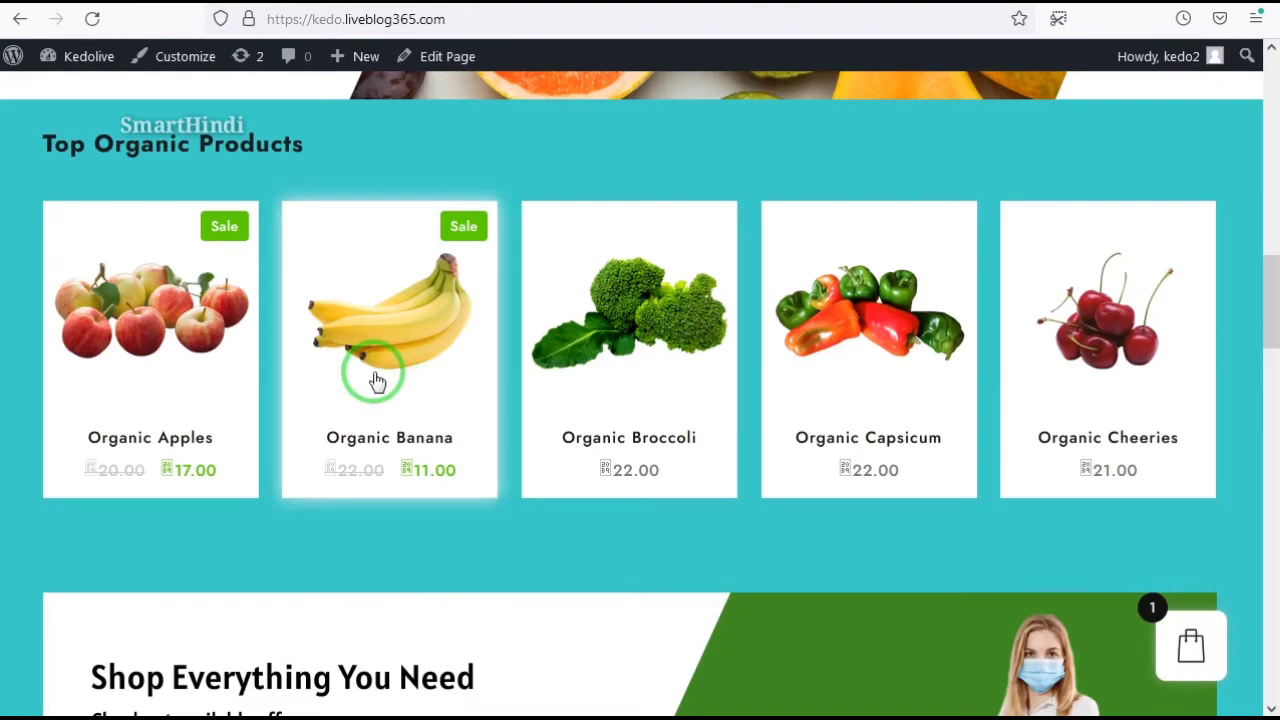
Open Organic Banana from Top Organic Products on the live store and check its regular and sale prices.
mouse_move(380, 366)
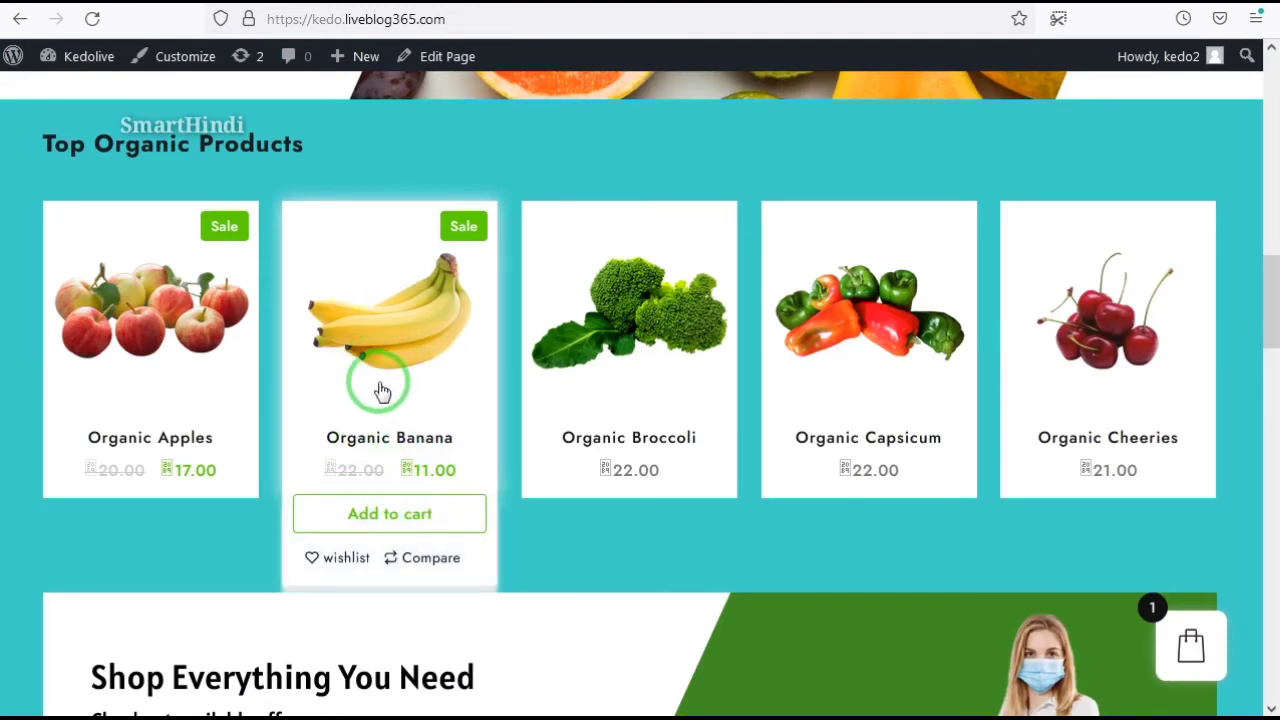
click(398, 400)
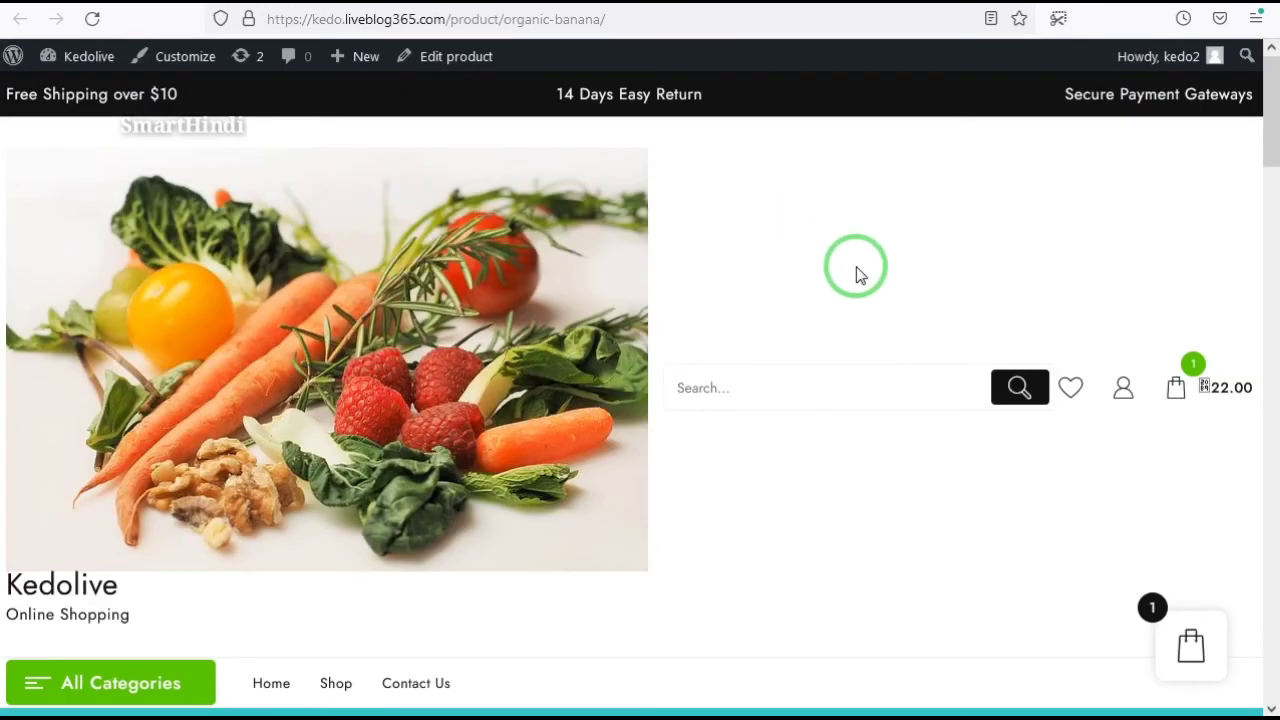
scroll(856, 268, down, 5)
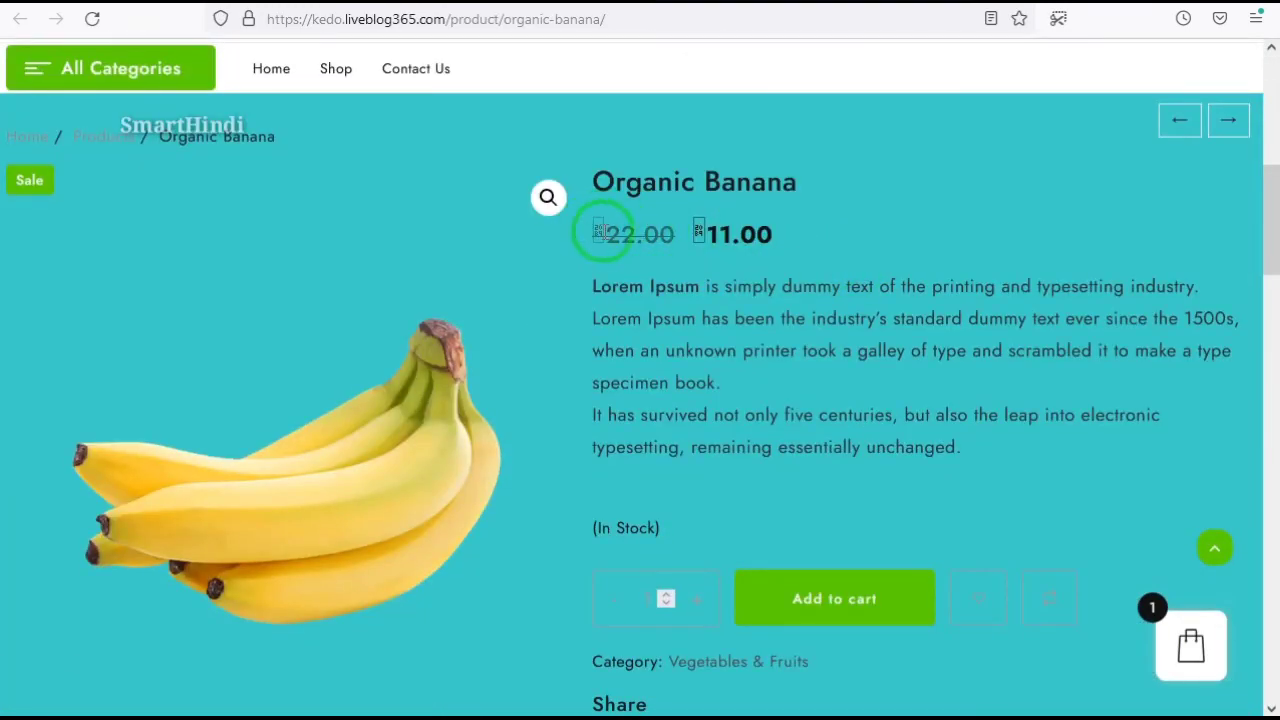
click(675, 233)
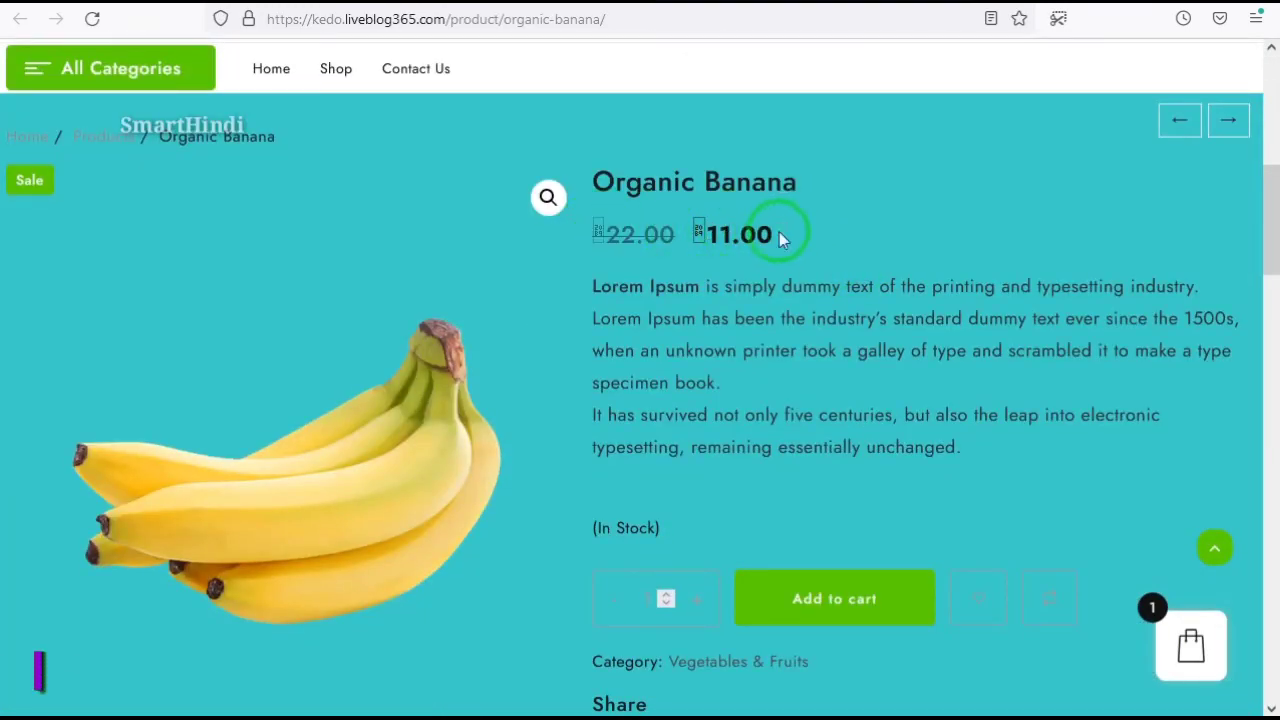
scroll(830, 420, down, 2)
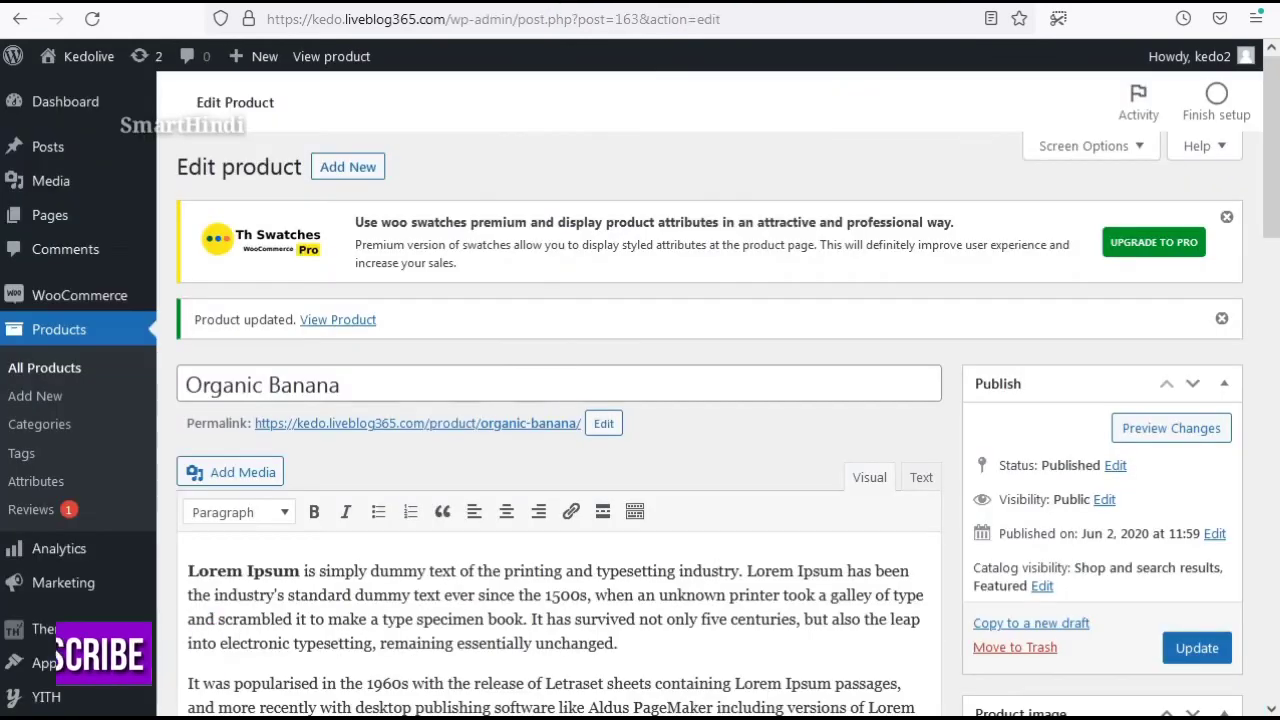
Return to the Organic Banana editor and view the inventory settings in its product data.
key(alt+Left)
scroll(462, 457, down, 6)
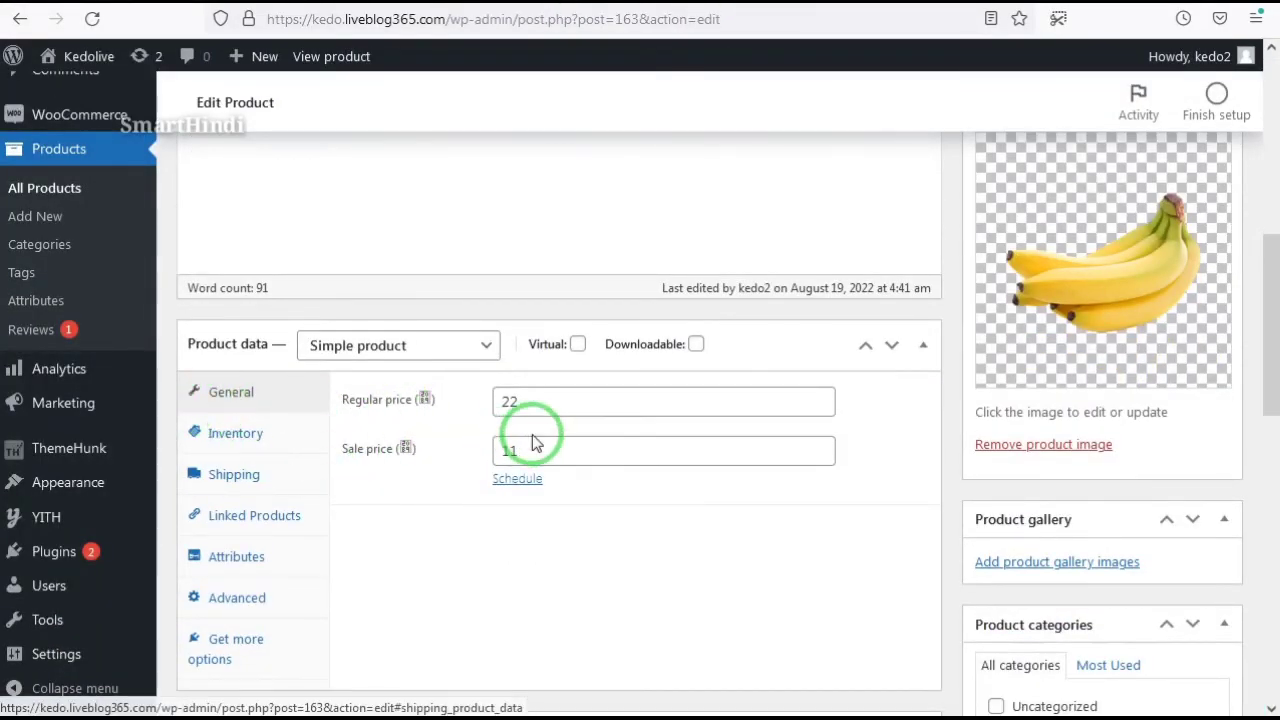
click(232, 438)
scroll(380, 450, down, 1)
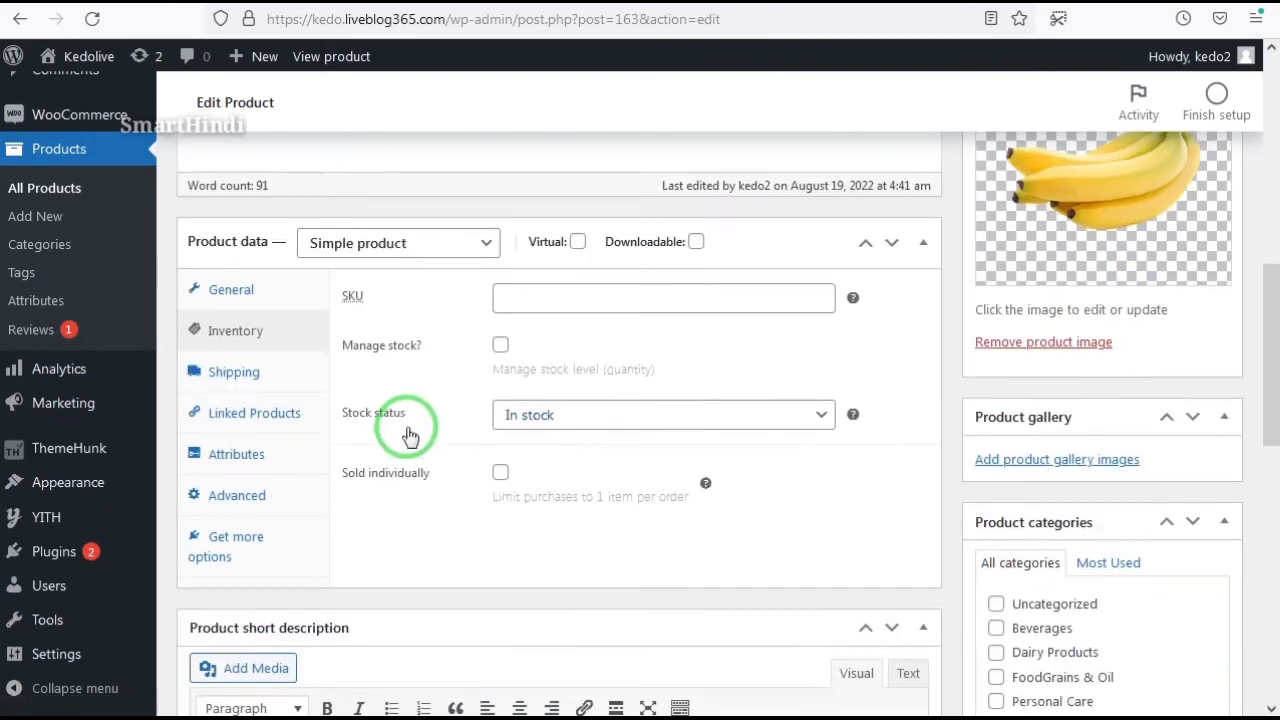
Enable stock management for Organic Banana, set its stock quantity to 10, and save the product.
click(500, 346)
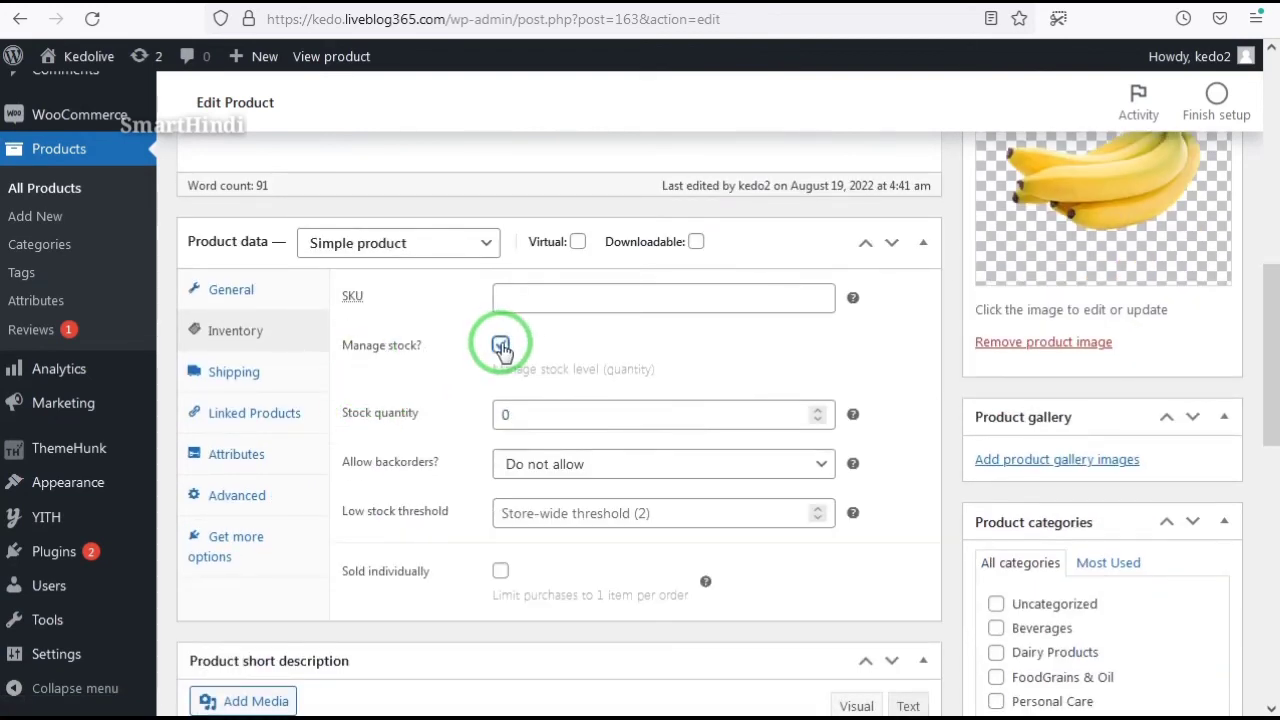
click(575, 420)
double_click(506, 415)
text(1)
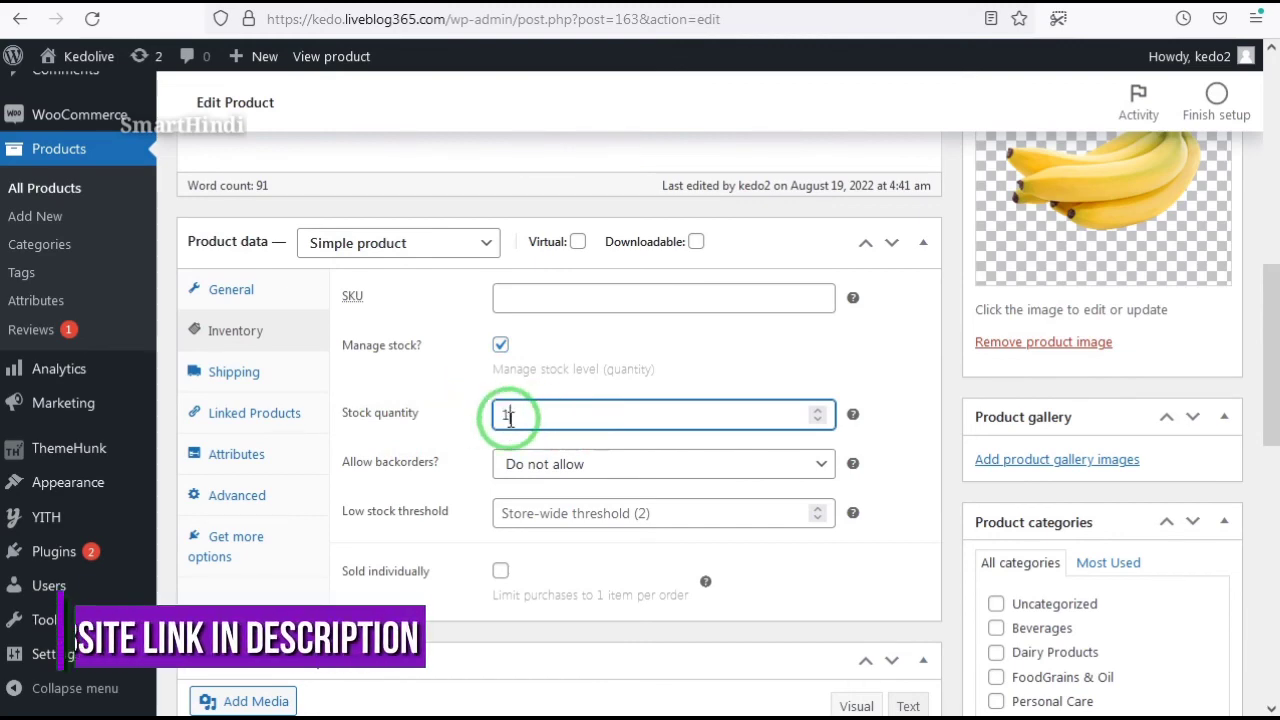
text(0)
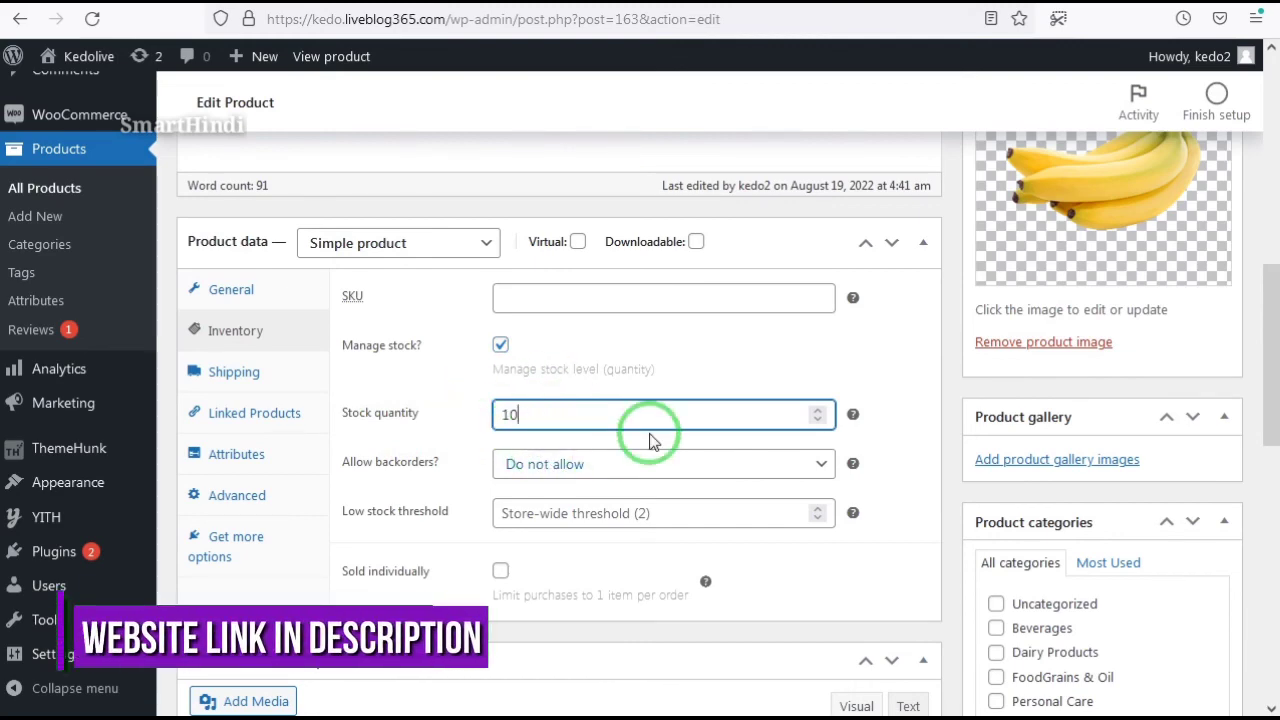
scroll(660, 437, down, 2)
scroll(900, 470, up, 7)
click(1197, 445)
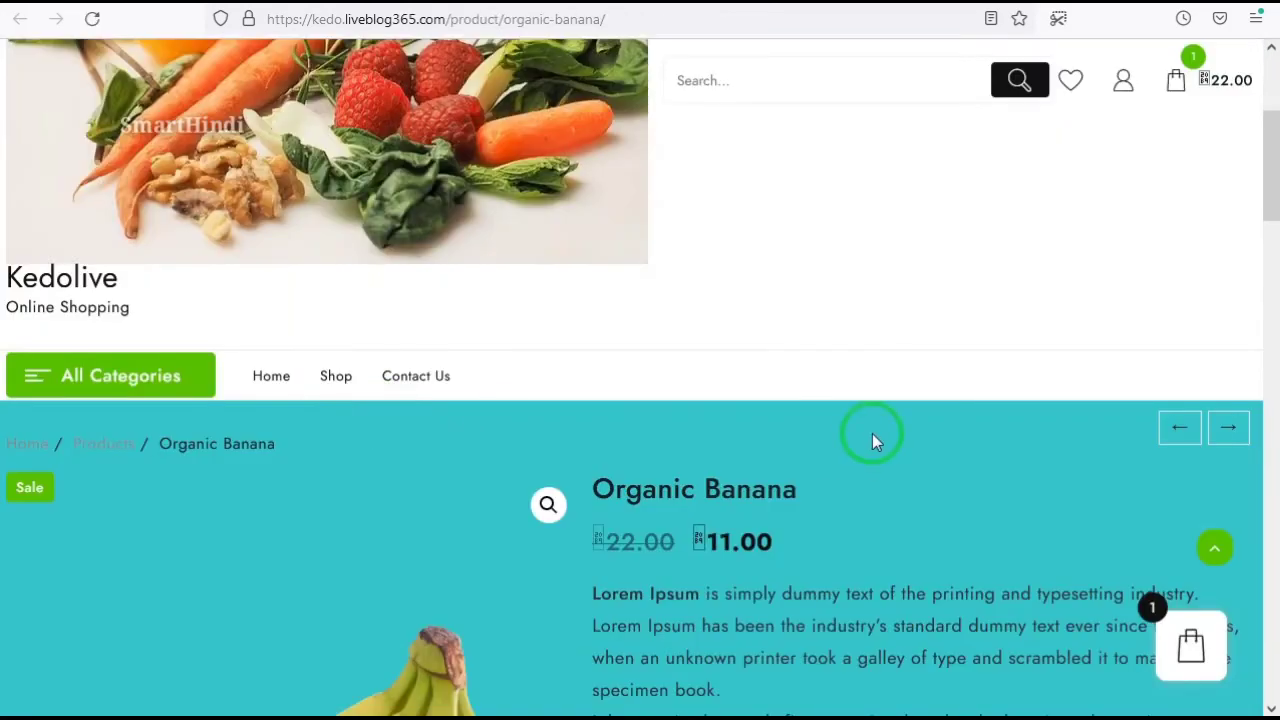
Check the stock status on the live Organic Banana product page.
scroll(872, 437, down, 3)
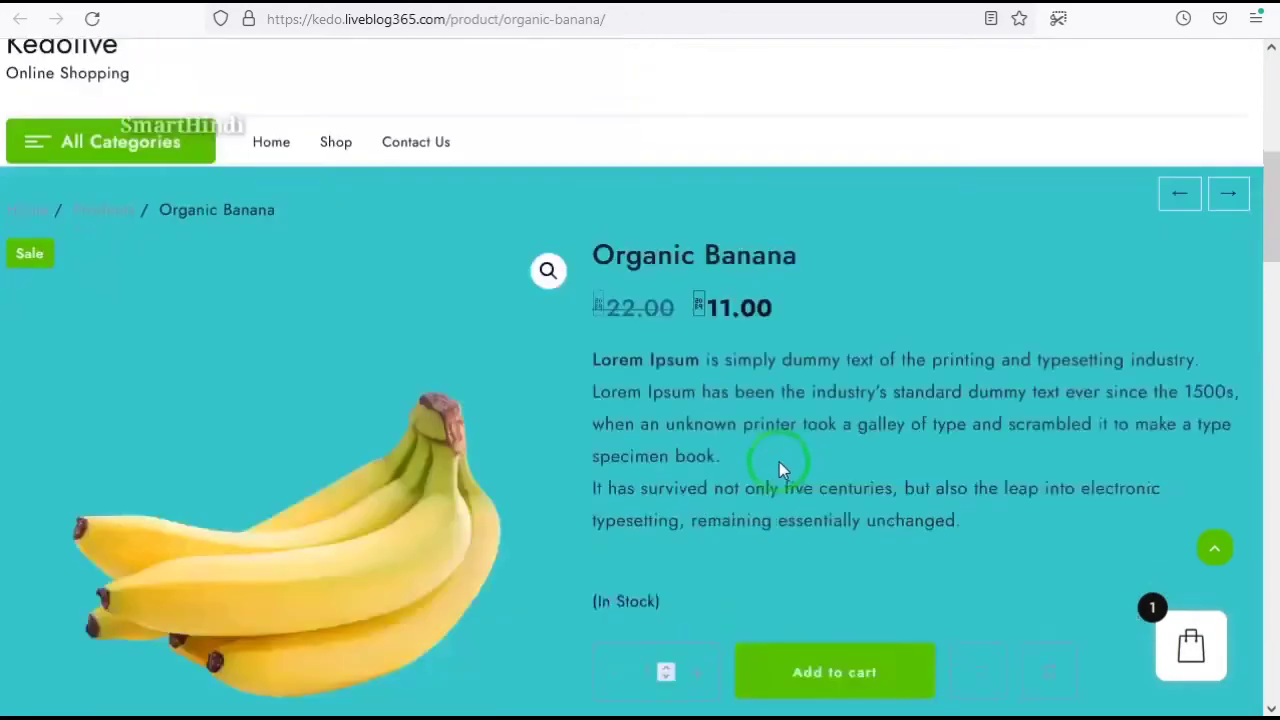
scroll(690, 338, up, 6)
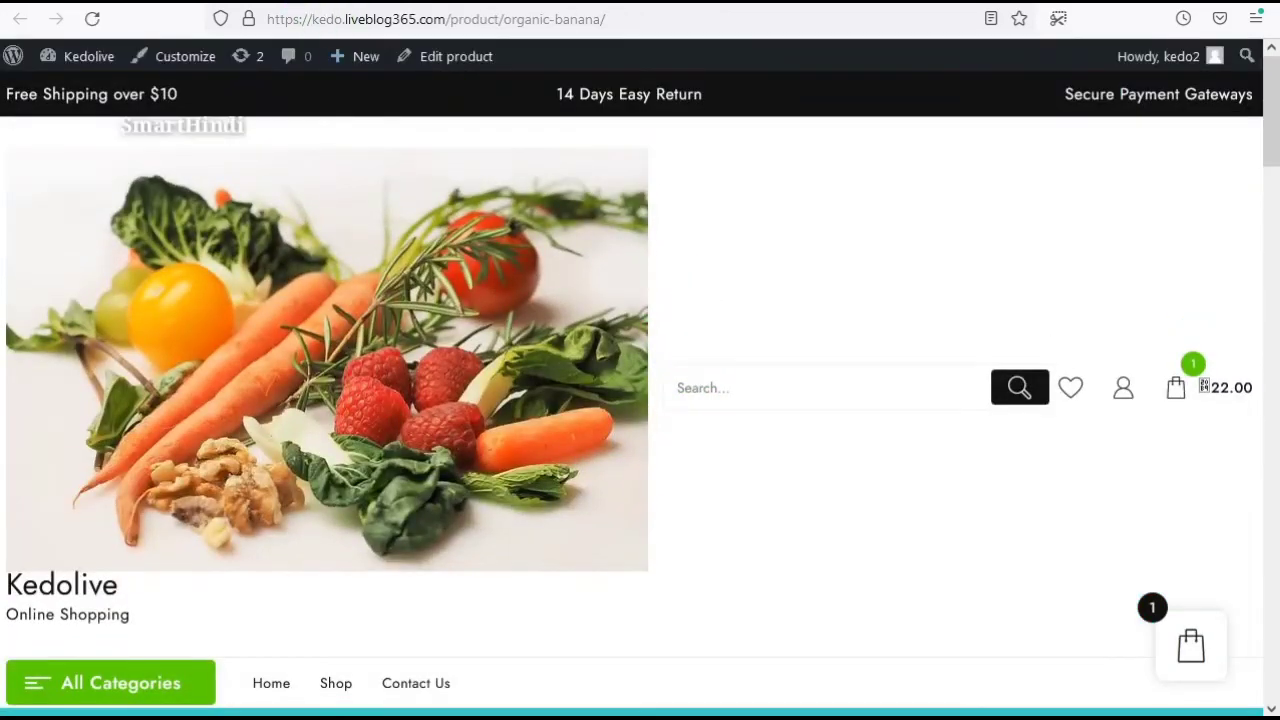
scroll(640, 383, down, 3)
scroll(669, 358, up, 5)
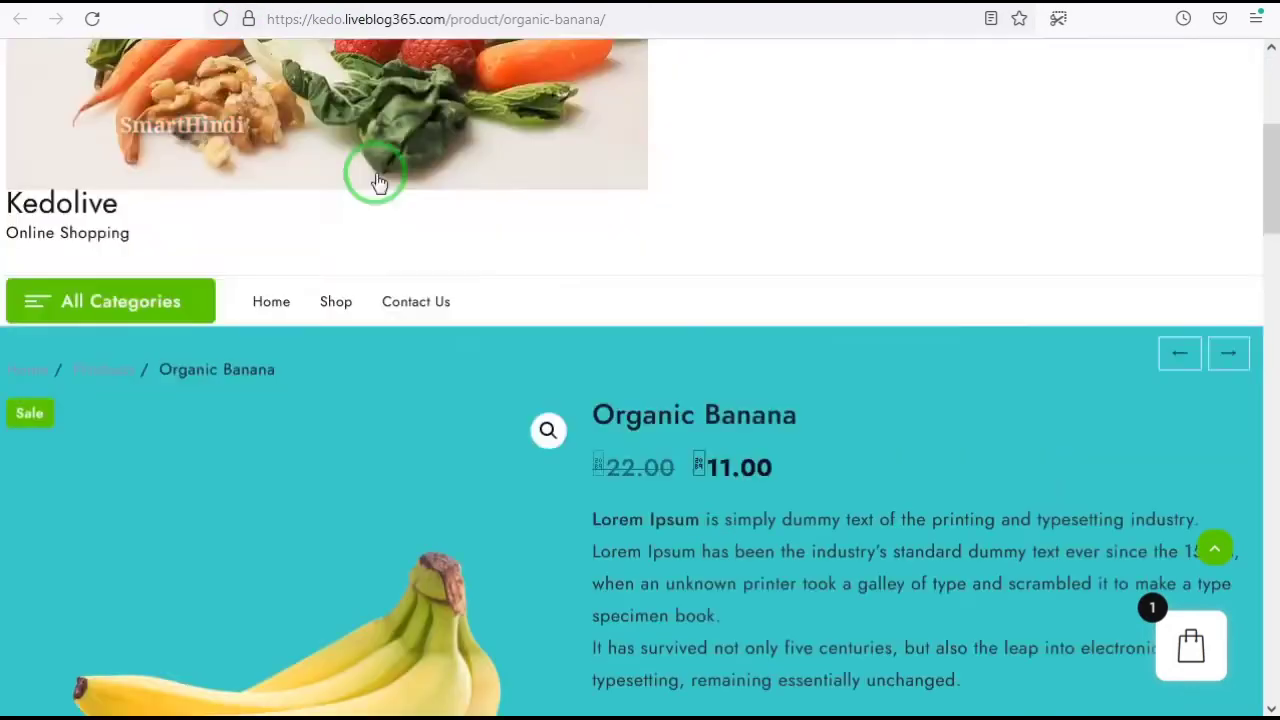
Go to the live store's home page and look through its banners and product offers.
click(343, 251)
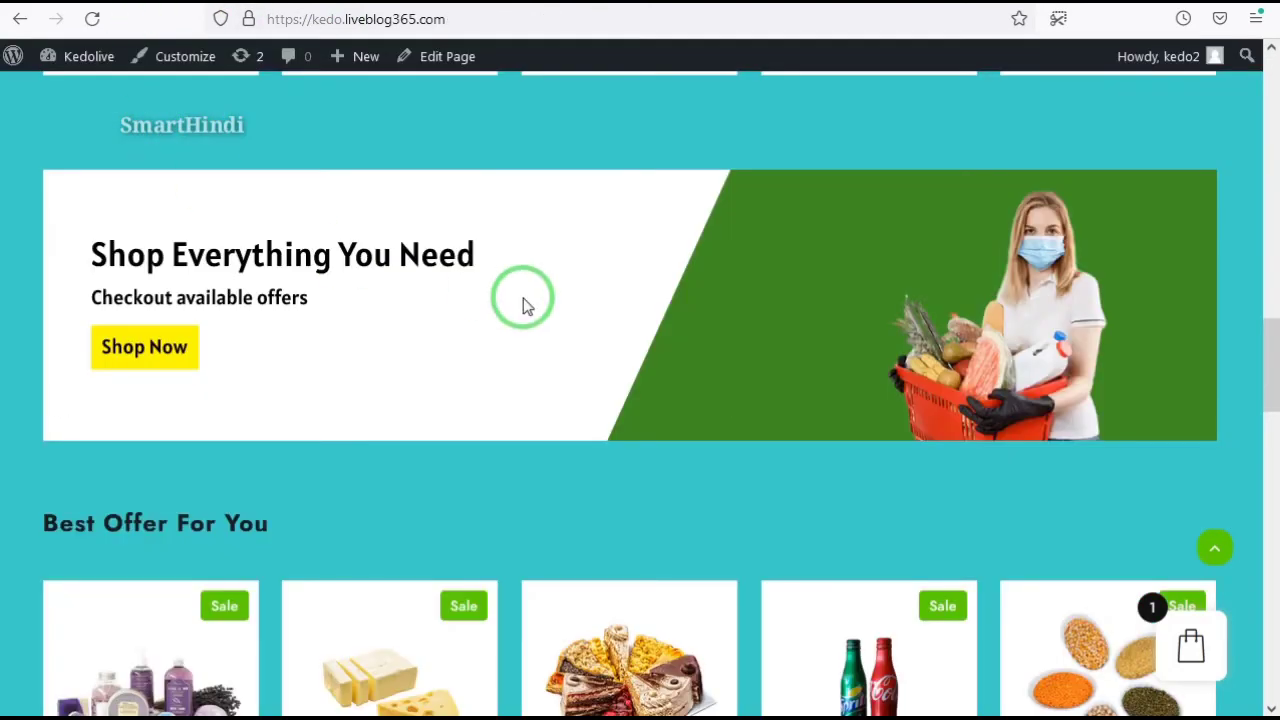
scroll(523, 298, down, 5)
scroll(520, 298, up, 1)
scroll(519, 297, up, 6)
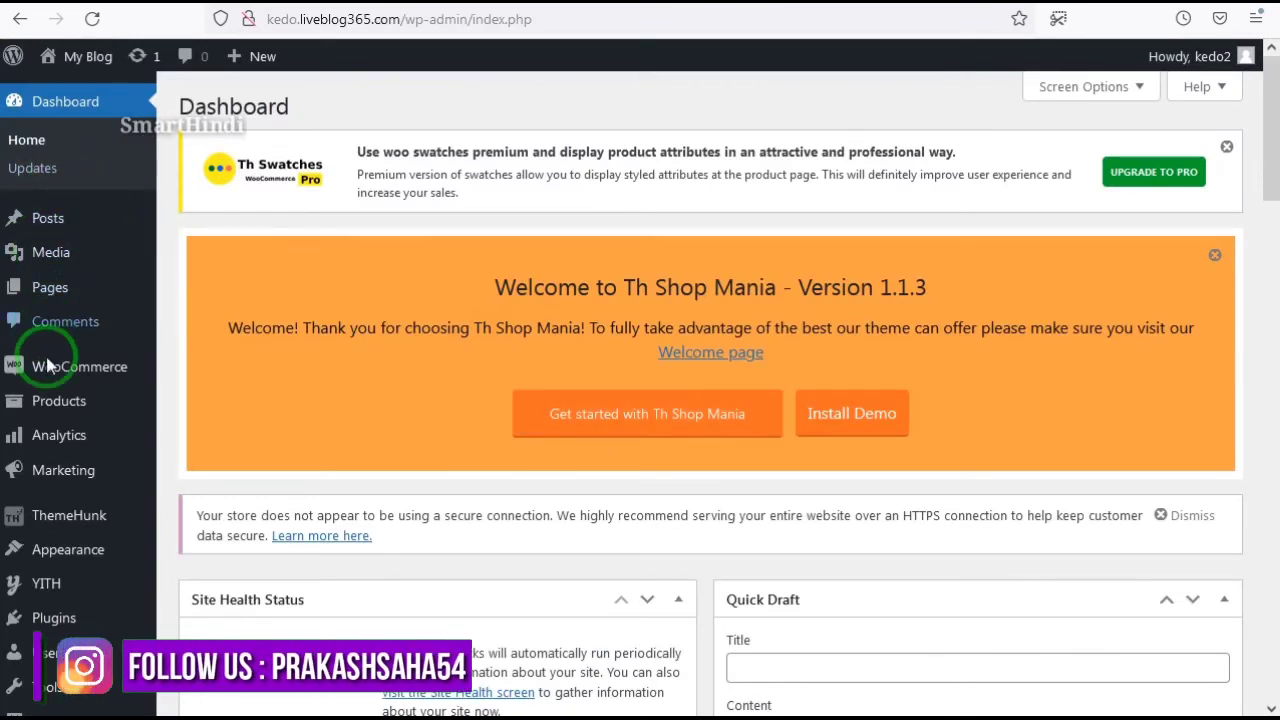
mouse_move(52, 374)
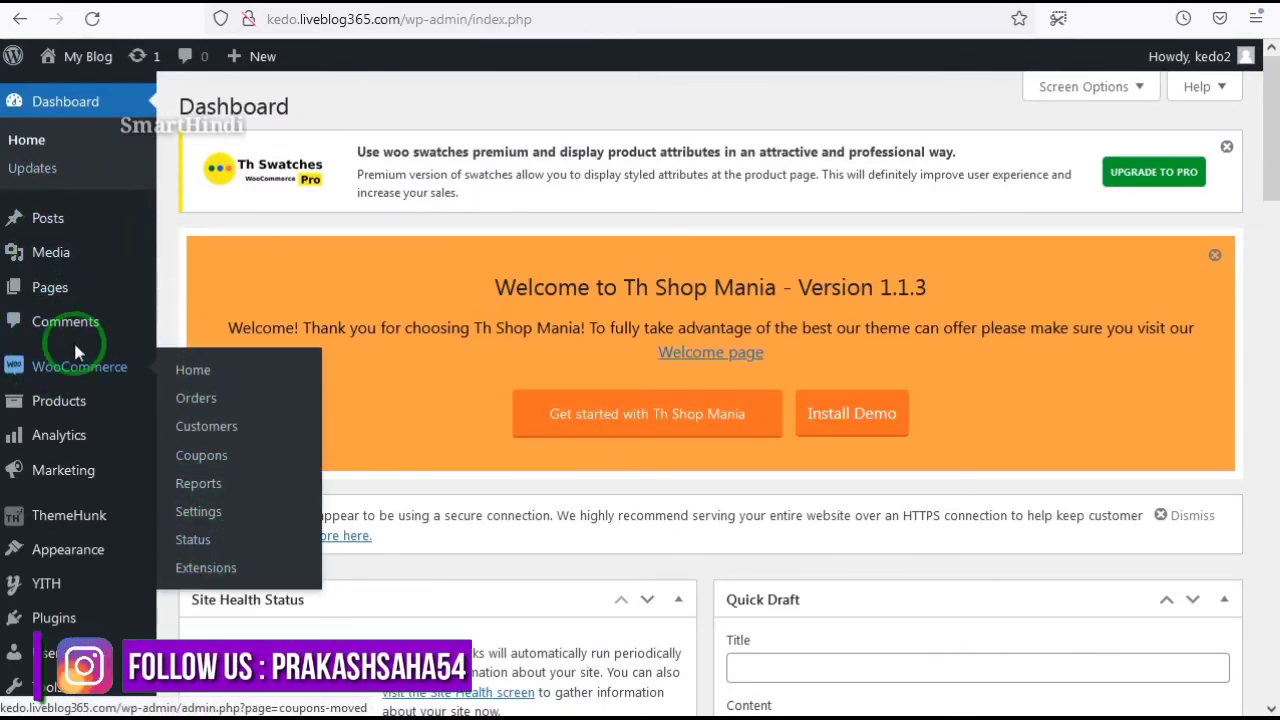
mouse_move(150, 400)
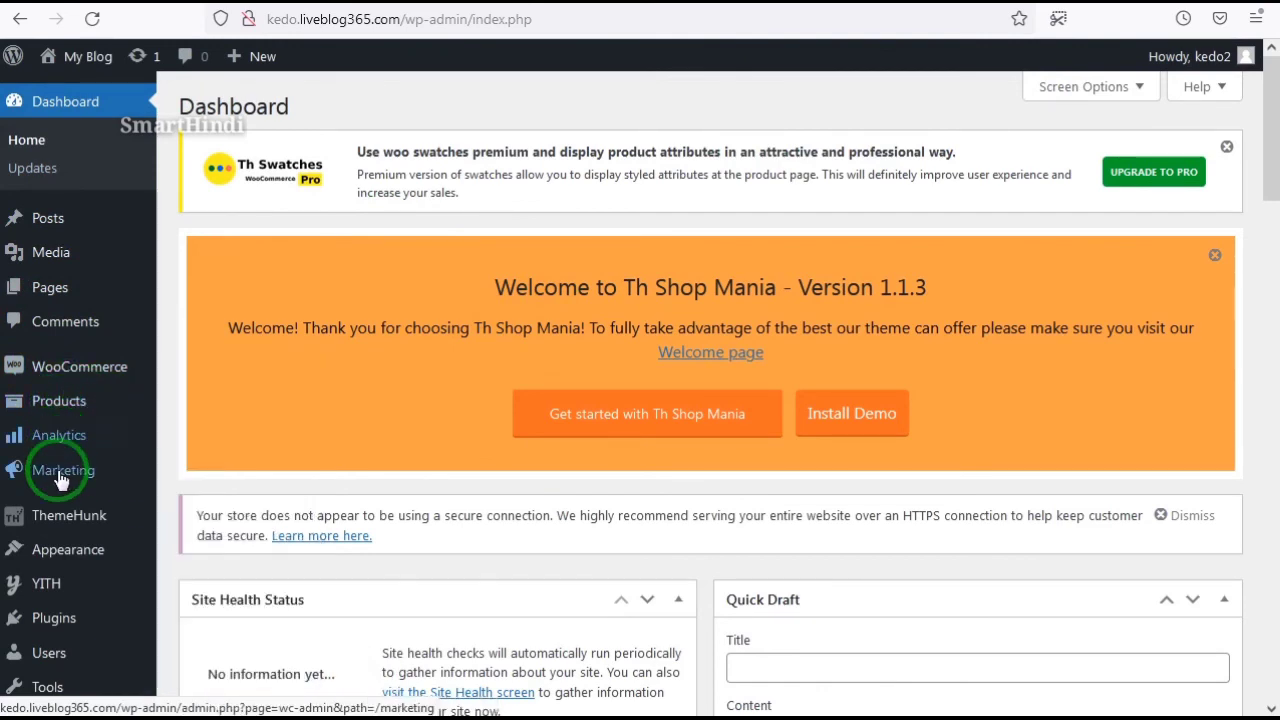
mouse_move(68, 520)
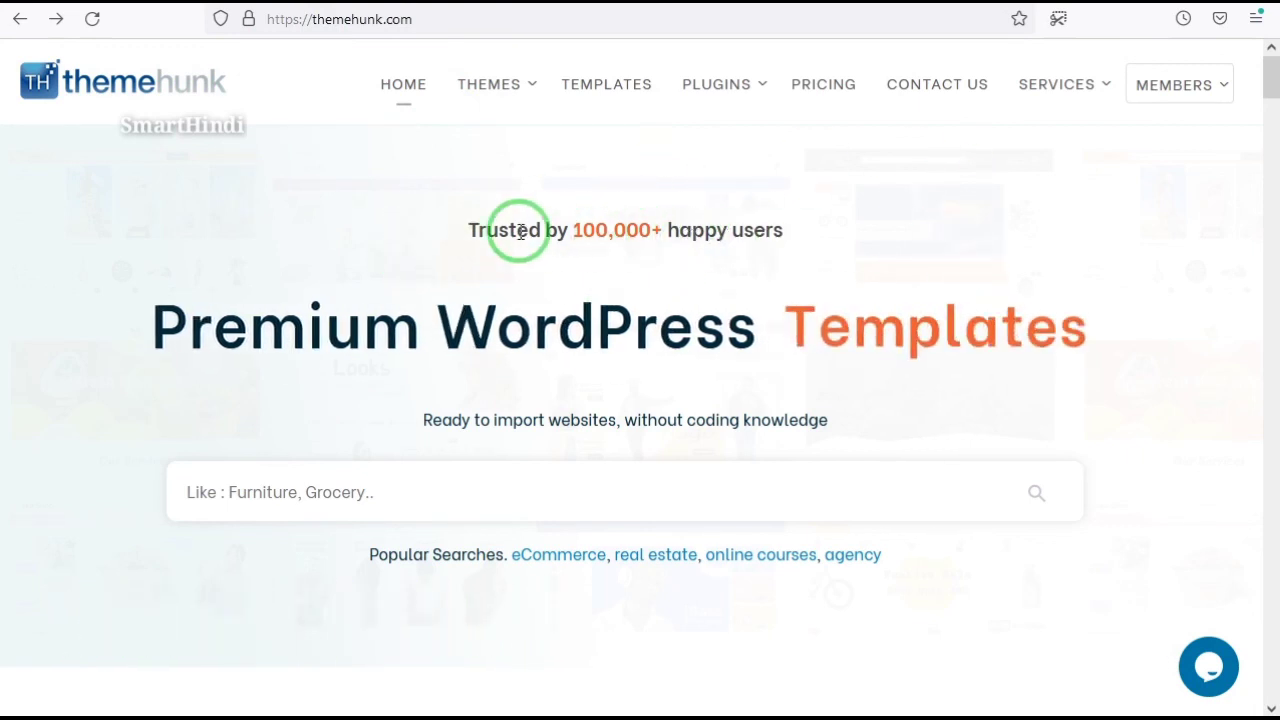
Examine the ready-to-import website templates on the ThemeHunk home page, from the trending designs down to the featured theme.
drag(1268, 92, 1271, 112)
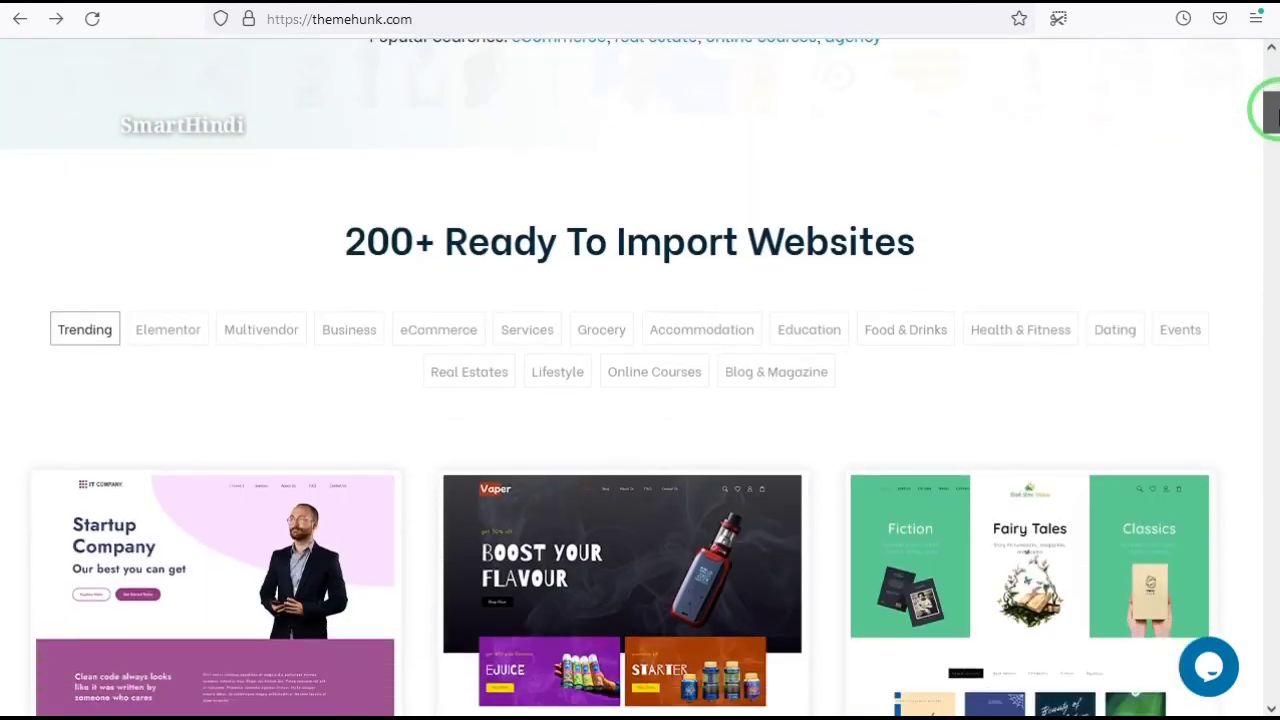
drag(334, 260, 950, 250)
click(843, 258)
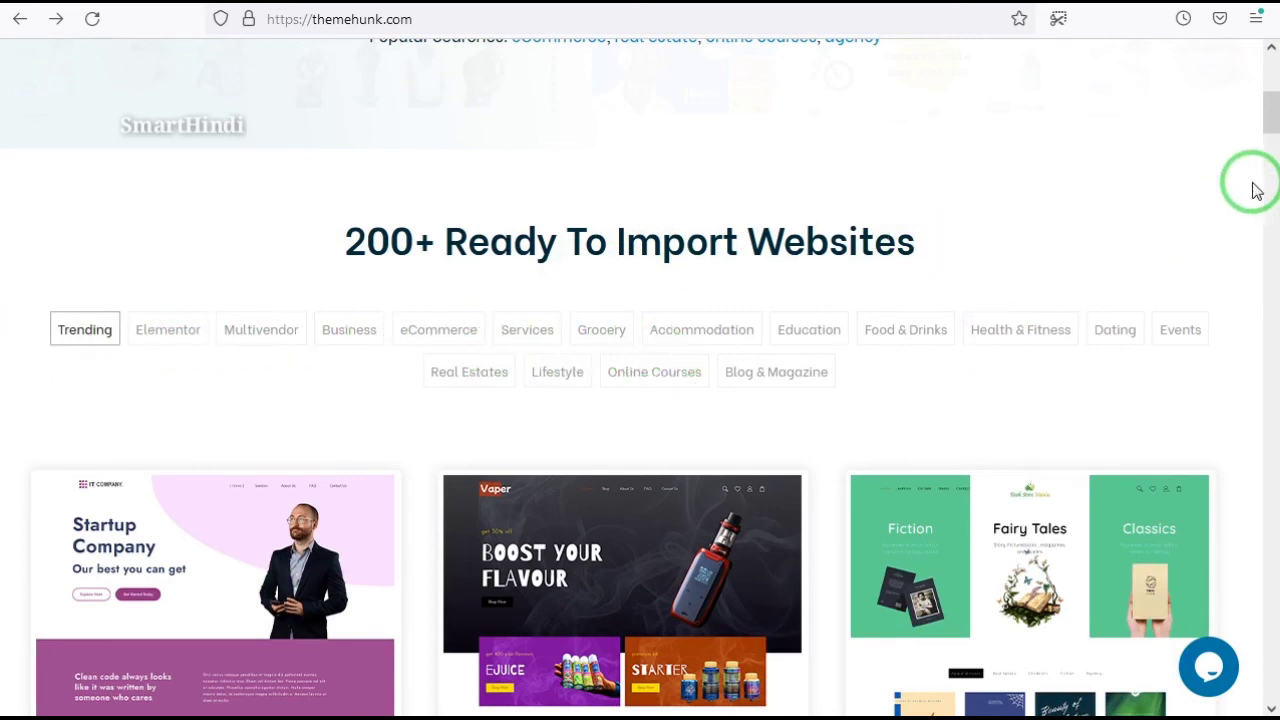
scroll(1270, 140, down, 5)
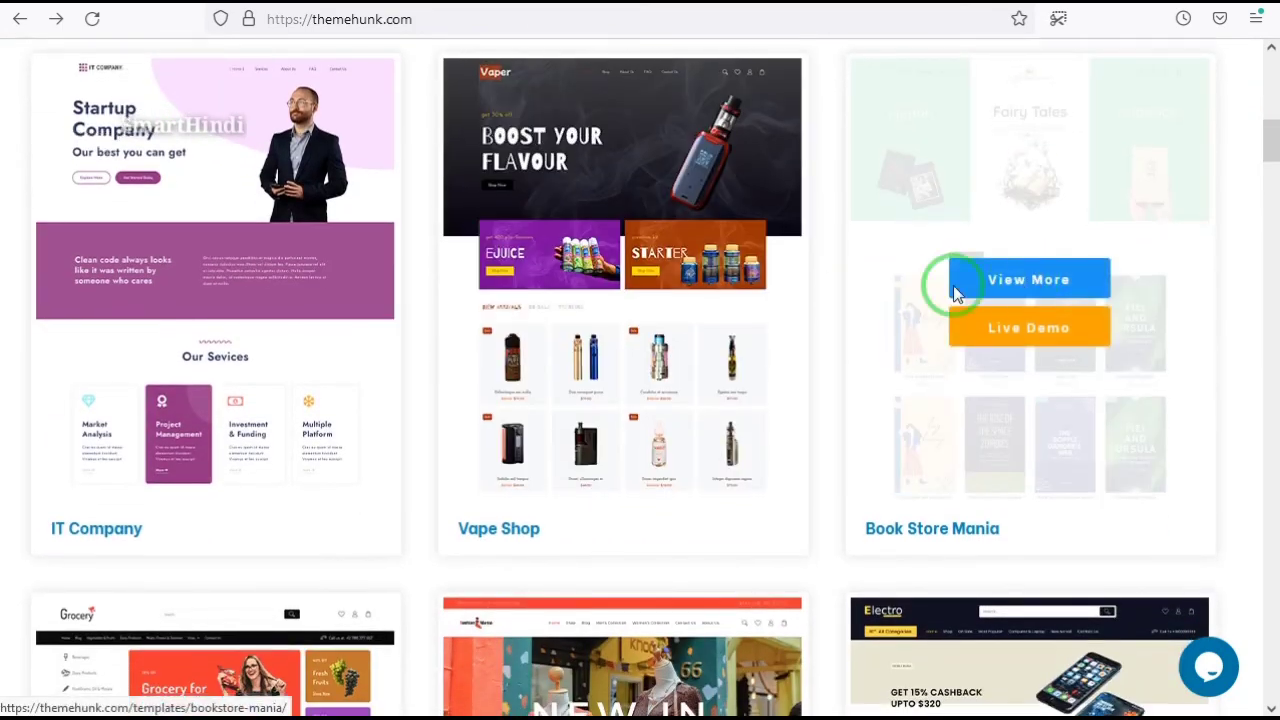
scroll(337, 337, down, 1)
scroll(733, 320, down, 2)
scroll(733, 320, down, 1)
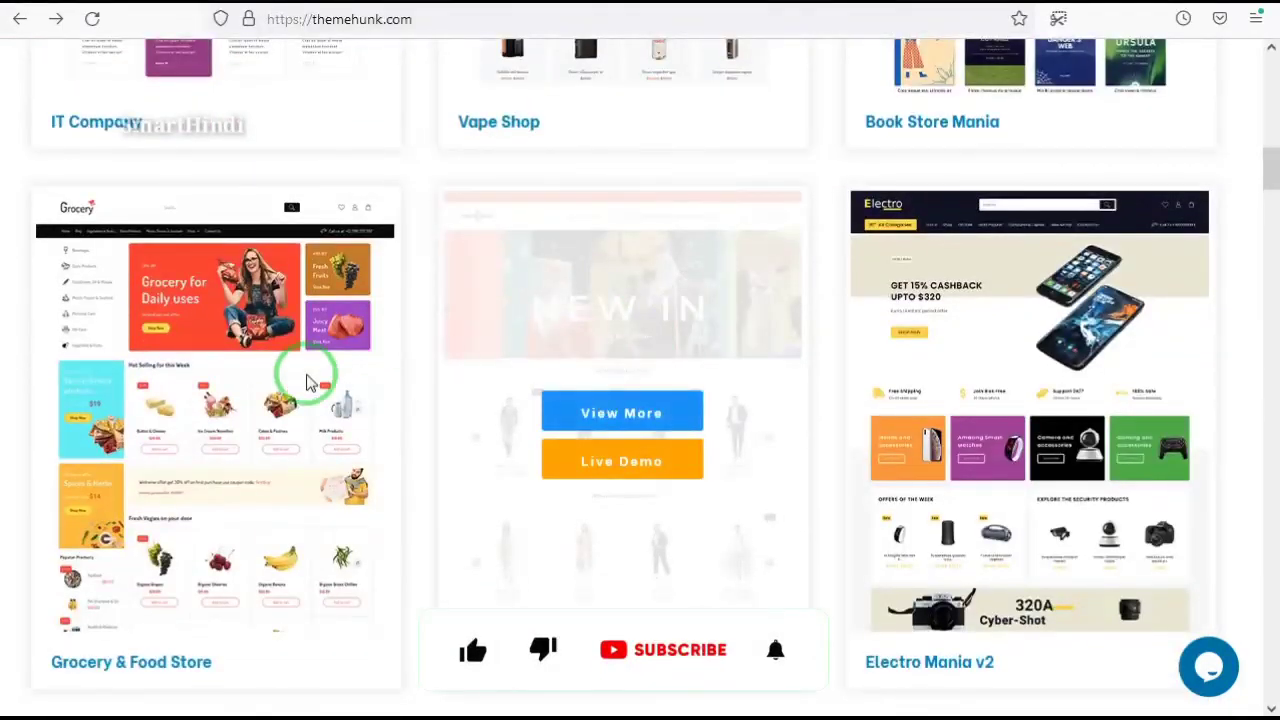
scroll(740, 380, down, 2)
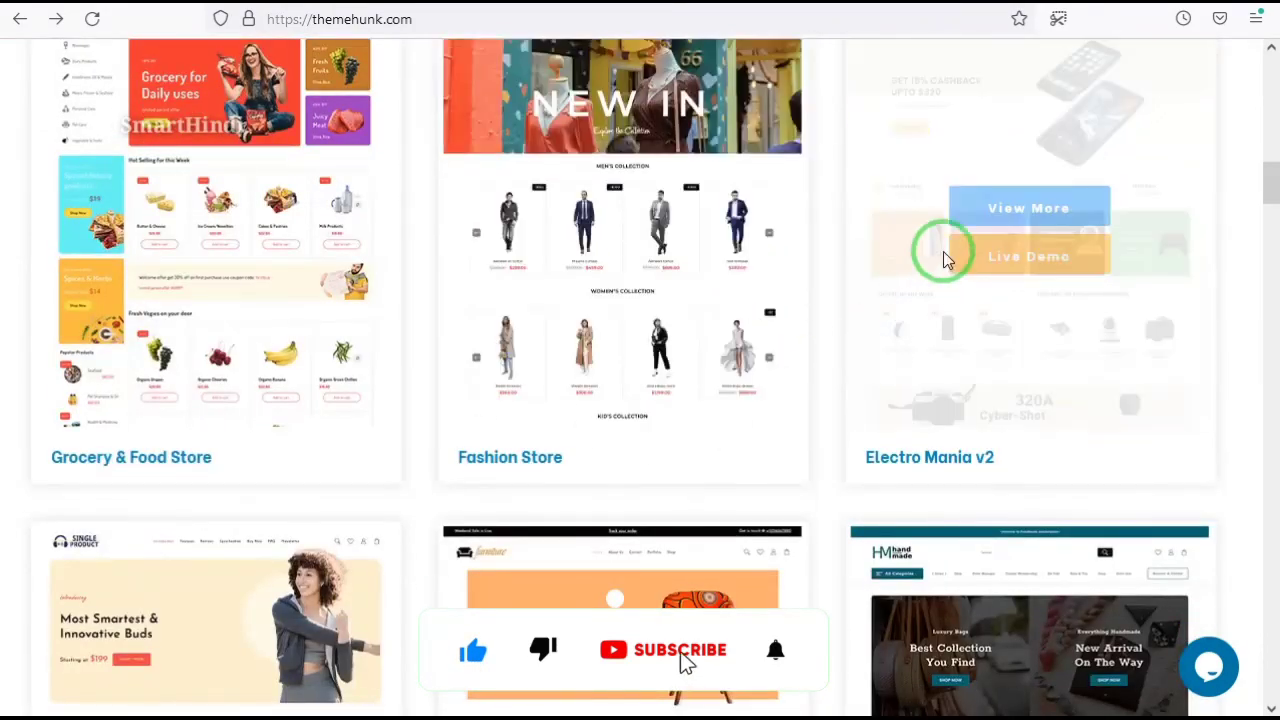
scroll(910, 295, down, 2)
scroll(910, 303, down, 1)
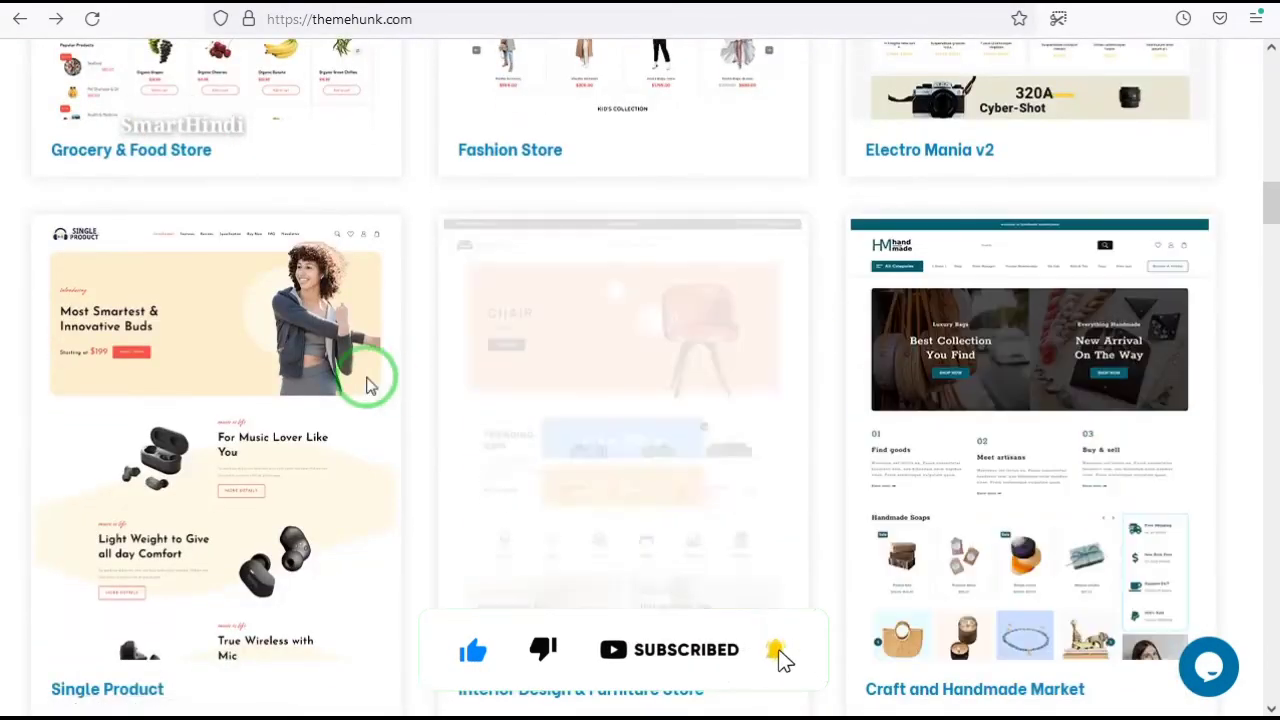
scroll(216, 404, down, 2)
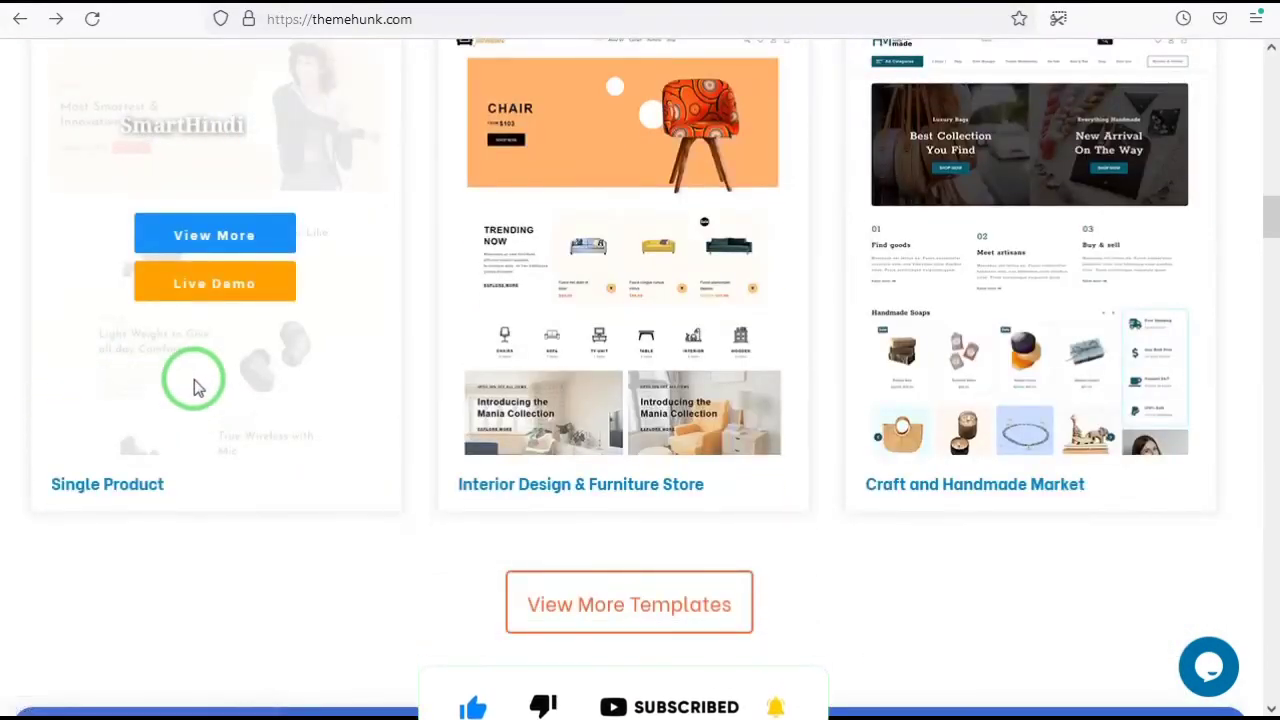
scroll(958, 365, down, 5)
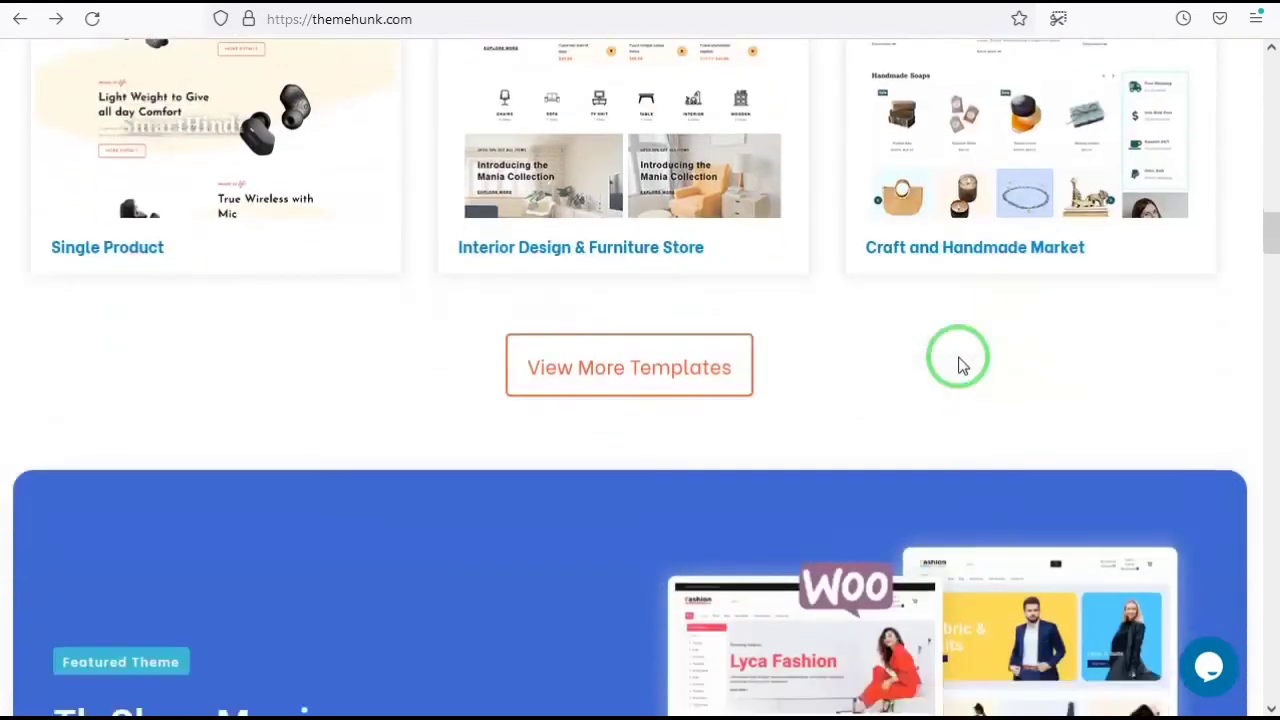